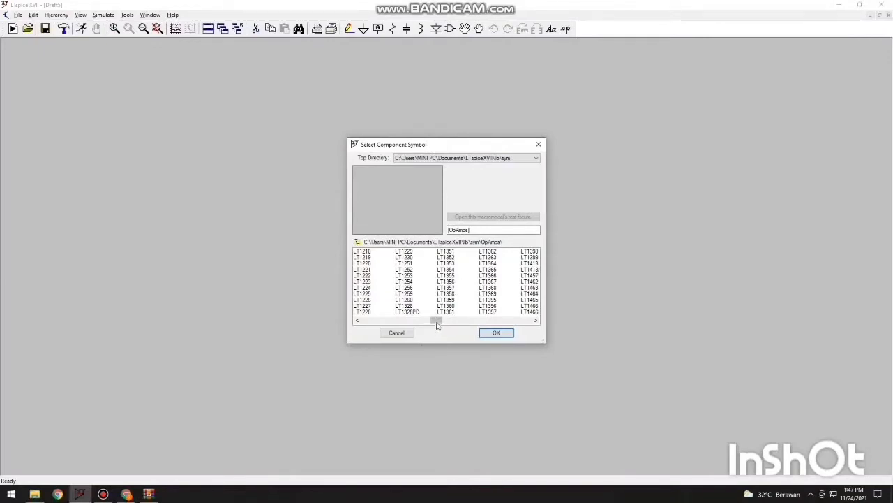
# Step: Place one opamp2 symbol from the OpAmps library in the middle of the schematic
pyautogui.moveTo(437, 323); pyautogui.dragTo(531, 291)
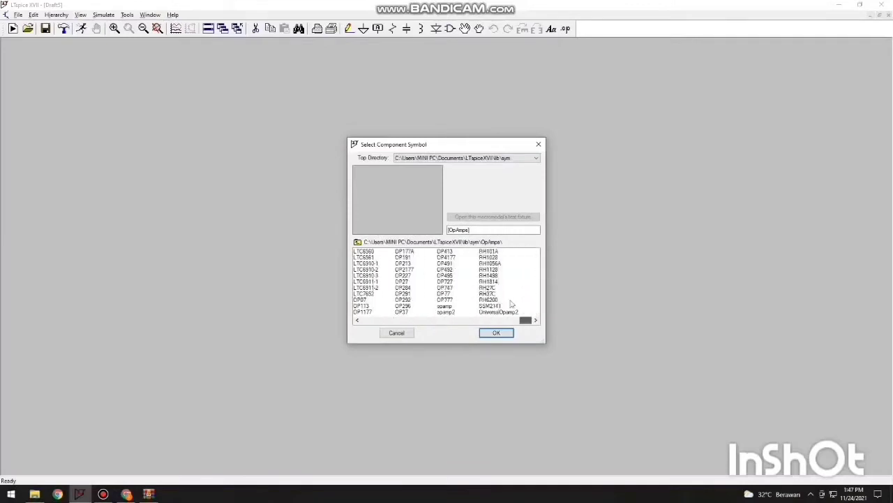
pyautogui.click(450, 312)
pyautogui.click(496, 333)
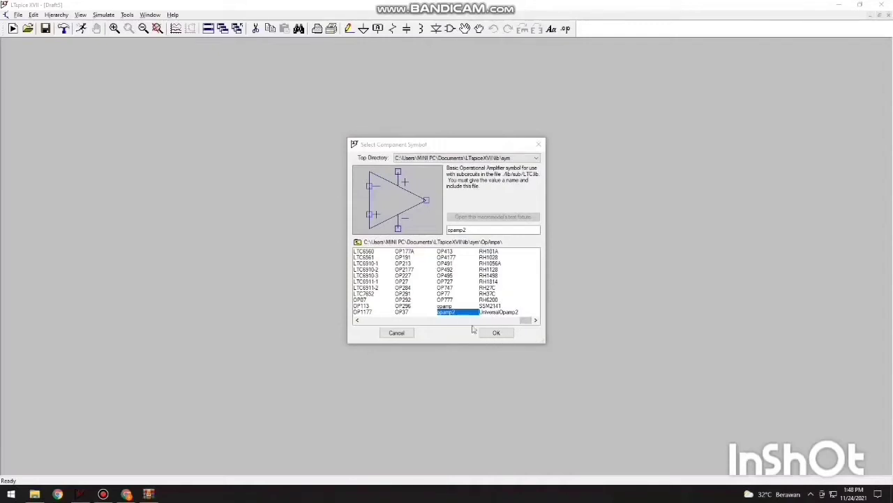
pyautogui.click(496, 333)
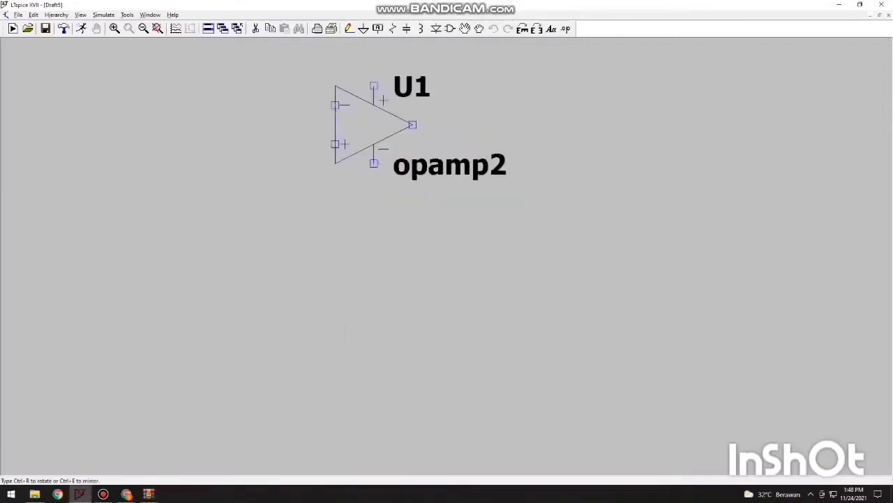
pyautogui.click(393, 240)
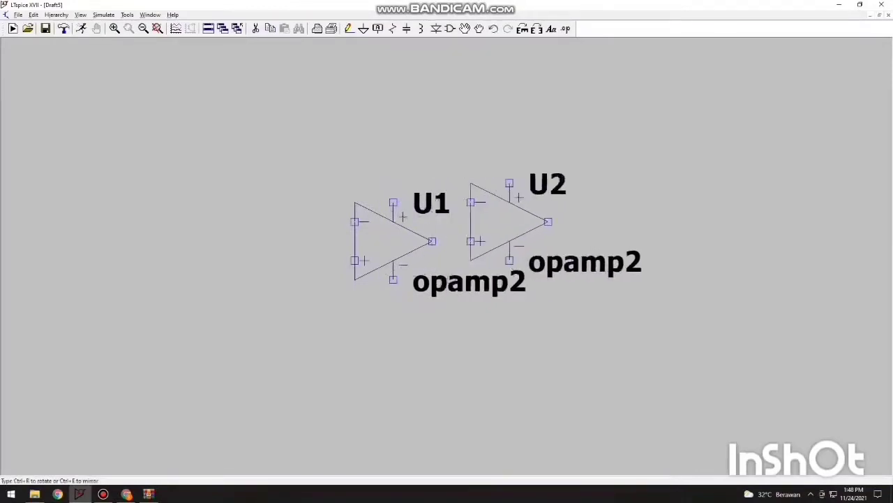
pyautogui.press('Escape')
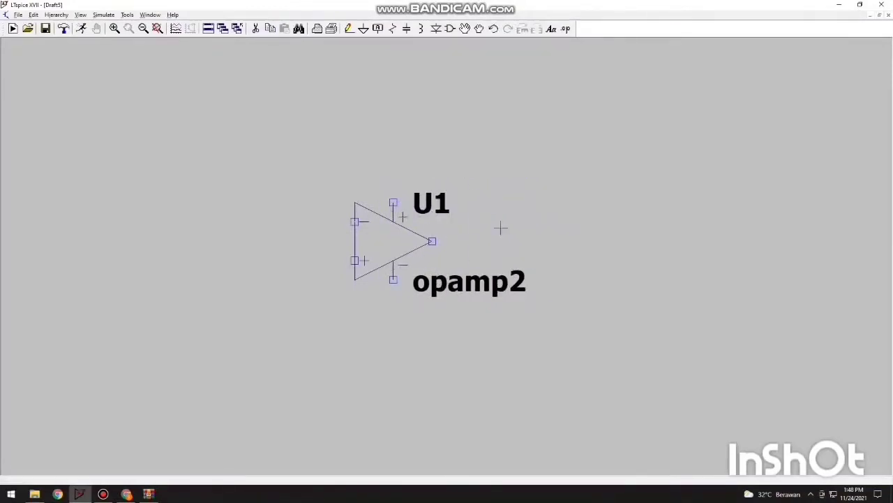
# Step: Place three voltage sources: two stacked vertically to the right of the op-amp and a third to its left
pyautogui.click(449, 29)
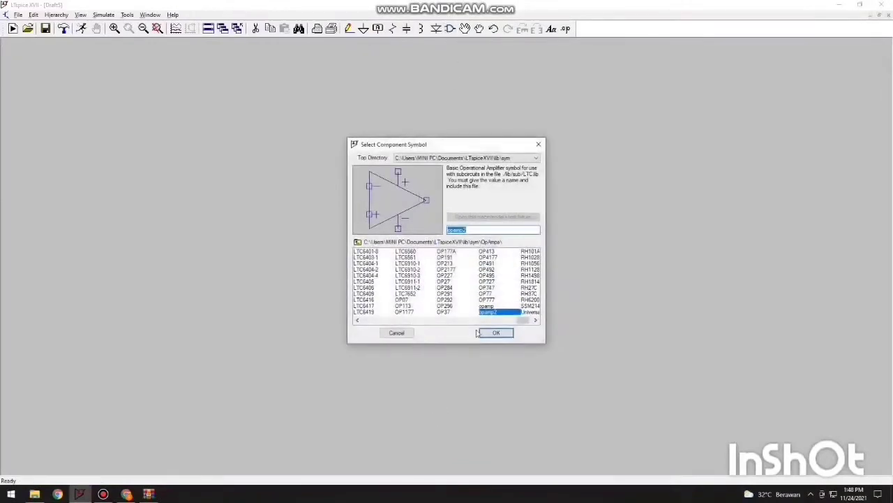
pyautogui.click(358, 242)
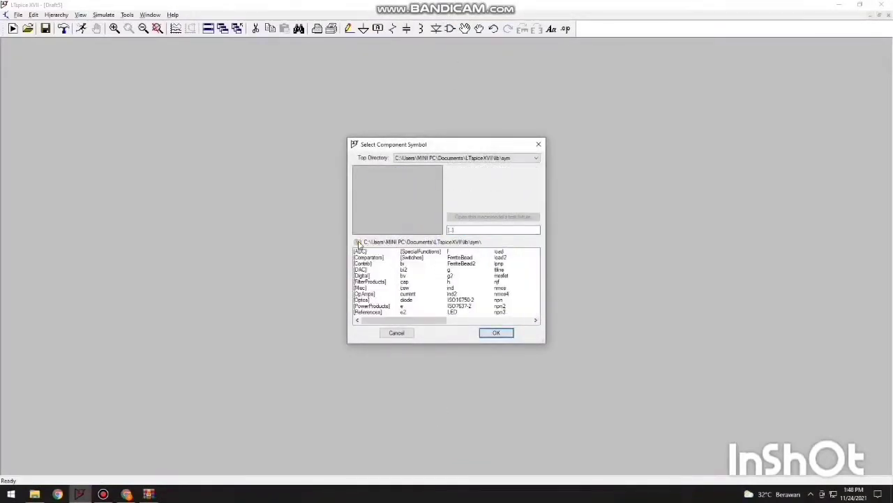
pyautogui.moveTo(399, 319); pyautogui.dragTo(484, 320)
pyautogui.click(455, 287)
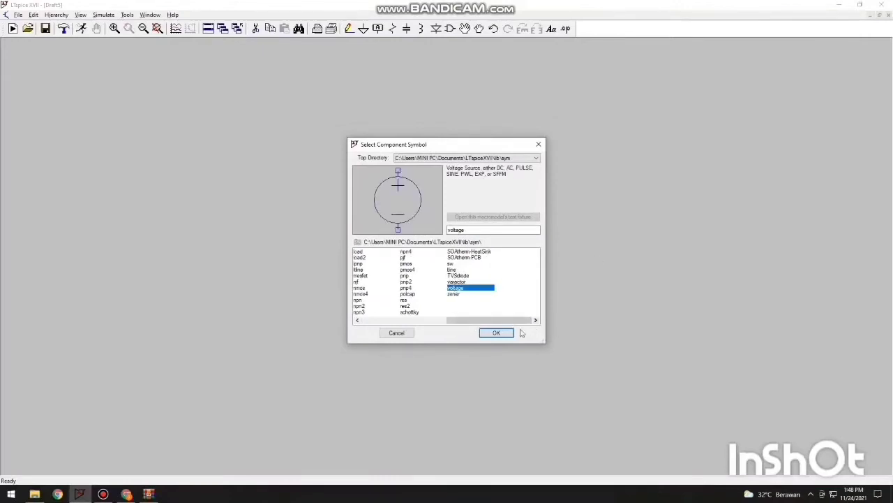
pyautogui.click(496, 333)
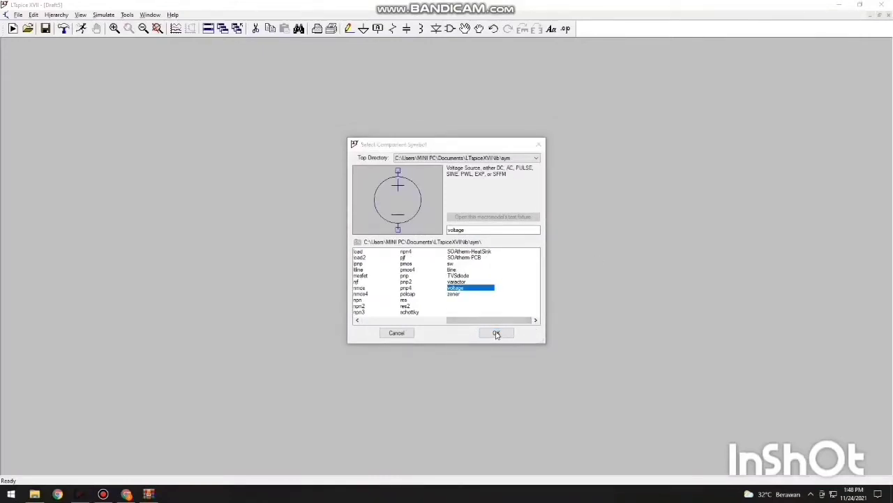
pyautogui.click(619, 264)
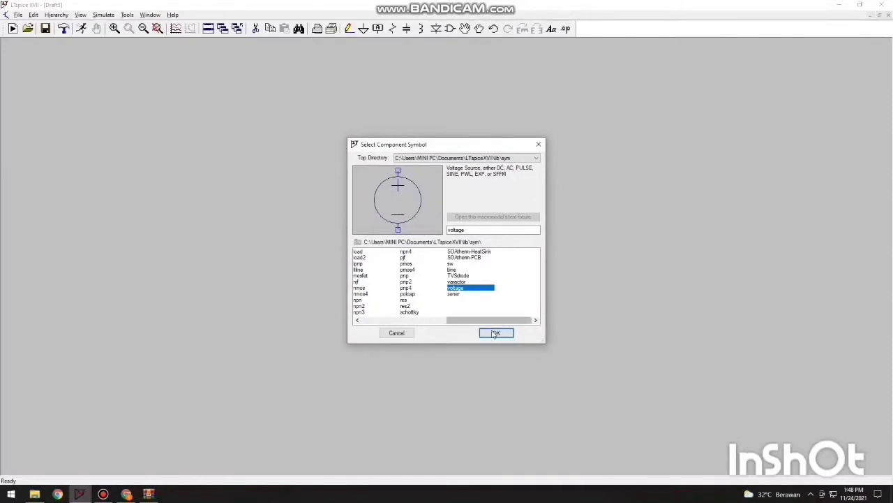
pyautogui.doubleClick(481, 289)
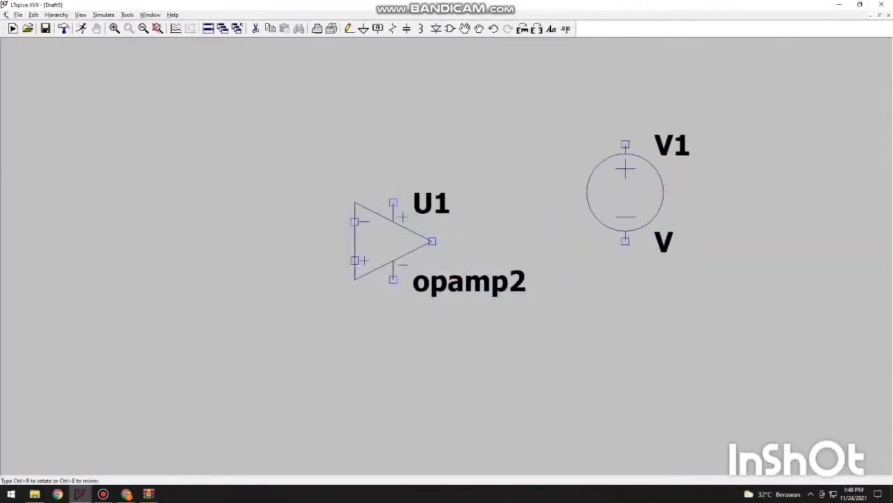
pyautogui.click(626, 134)
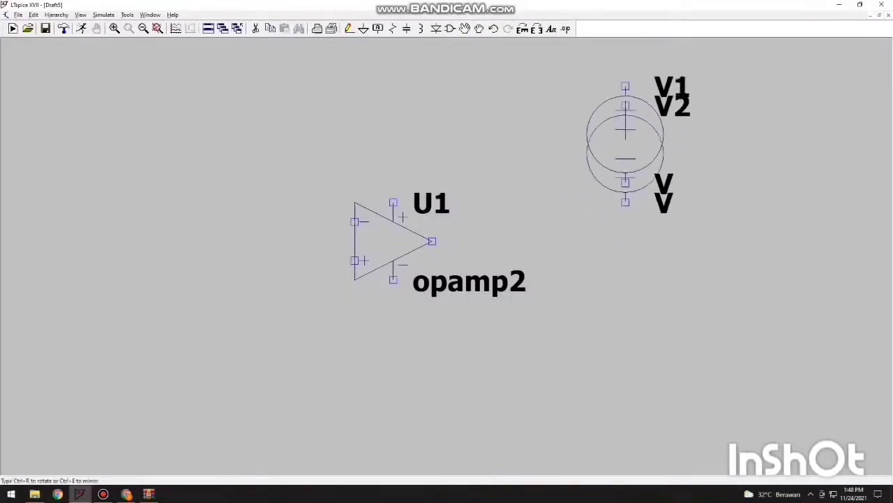
pyautogui.click(626, 366)
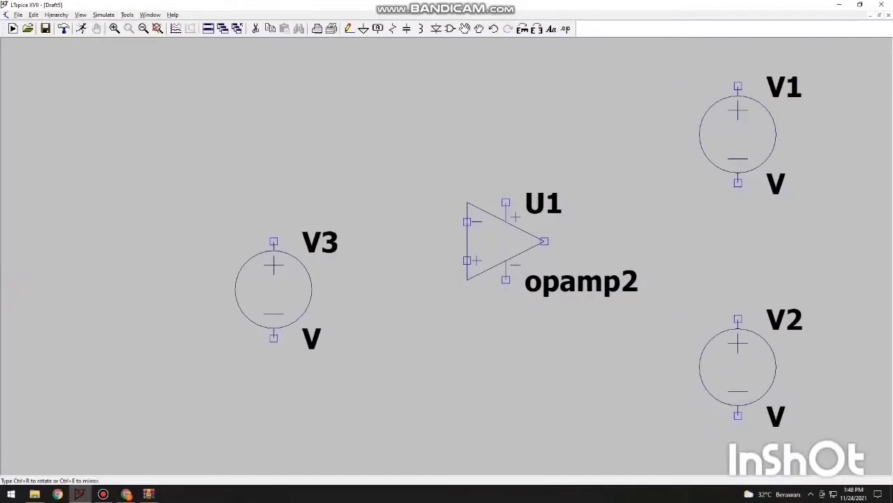
pyautogui.click(274, 308)
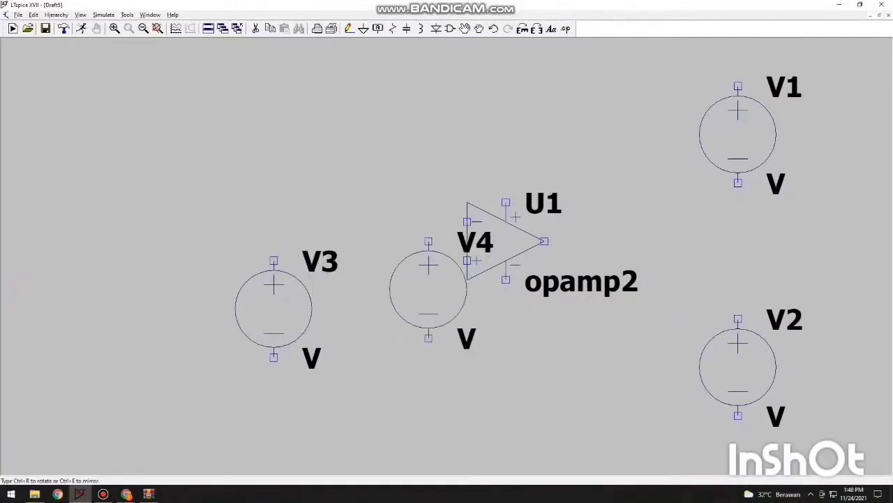
pyautogui.press('Escape')
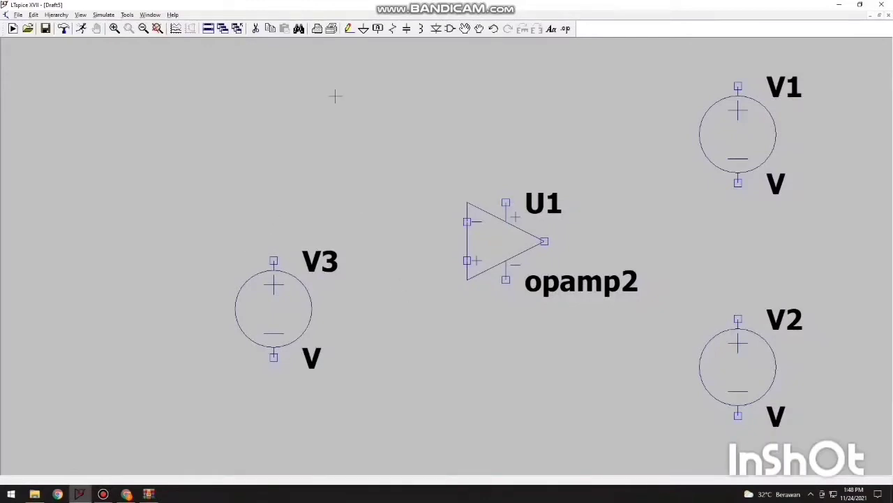
# Step: Place two horizontal resistors, R1 in line with the op-amp's inverting input and R2 well above the op-amp
pyautogui.click(394, 29)
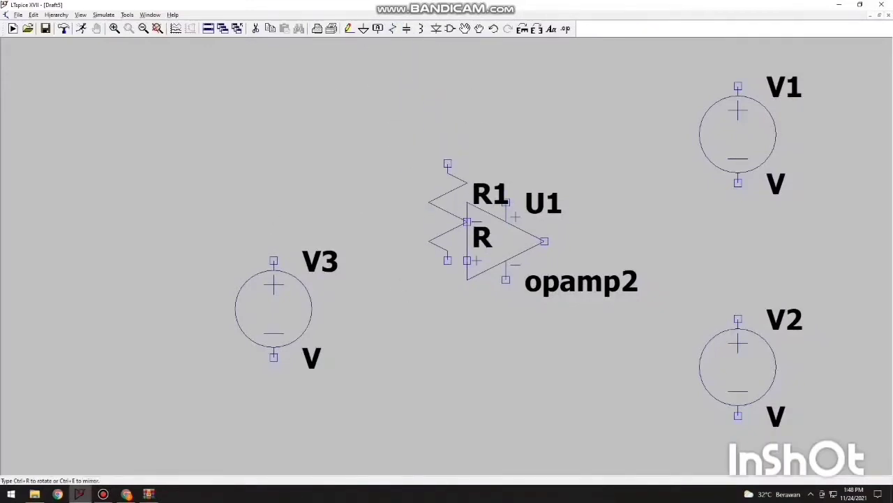
pyautogui.hotkey('ctrl', 'r')
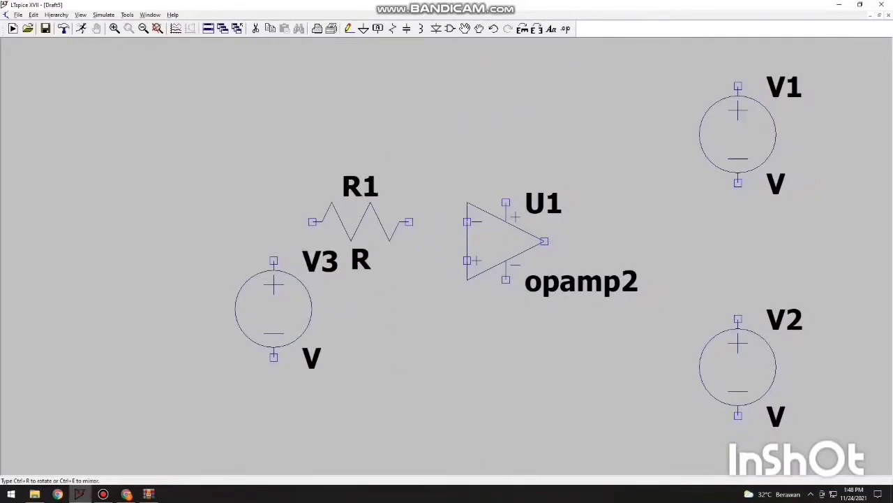
pyautogui.click(360, 222)
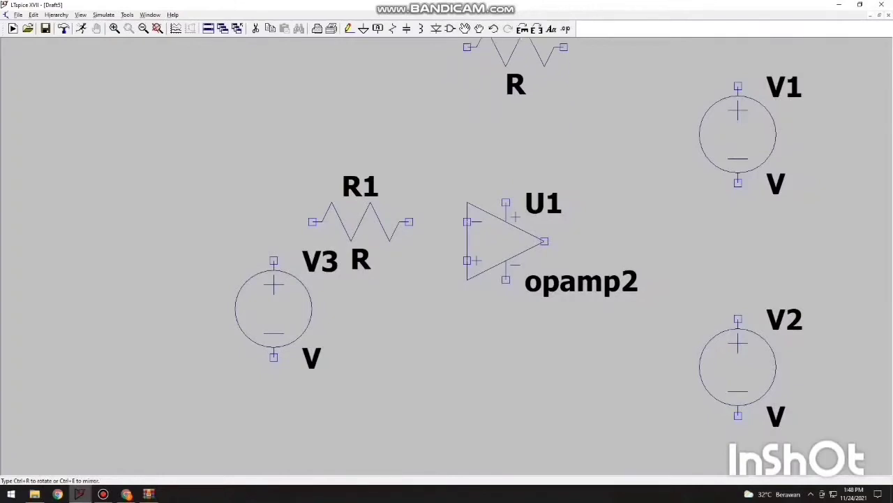
pyautogui.click(515, 47)
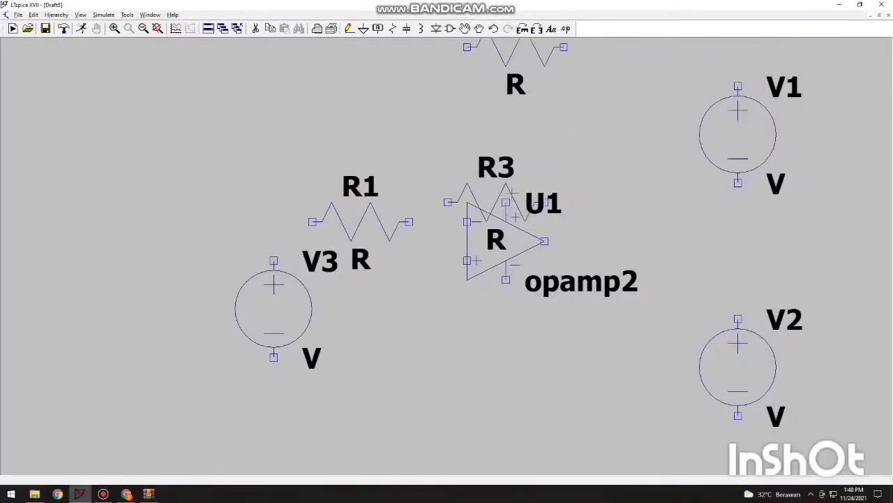
pyautogui.press('Escape')
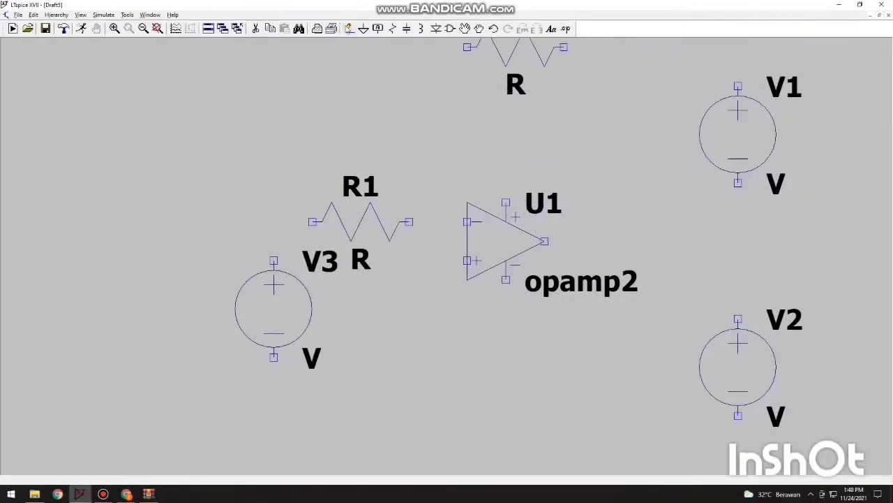
# Step: Wire V3's positive terminal through R1 to the inverting input, and draw a short wire left and down from the non-inverting input
pyautogui.click(349, 29)
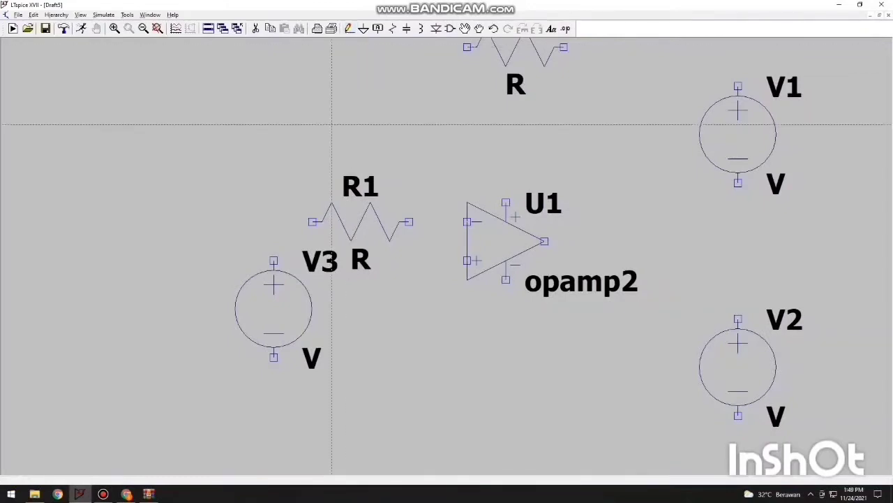
pyautogui.click(273, 358)
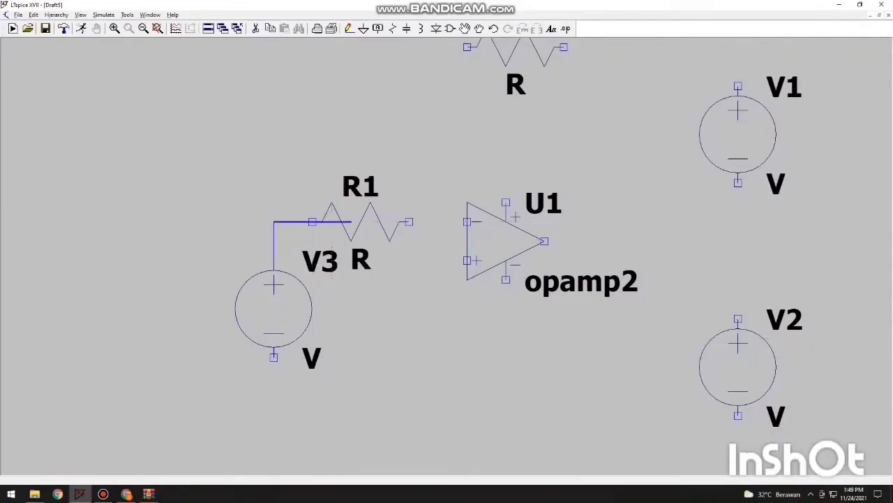
pyautogui.click(467, 222)
pyautogui.click(467, 260)
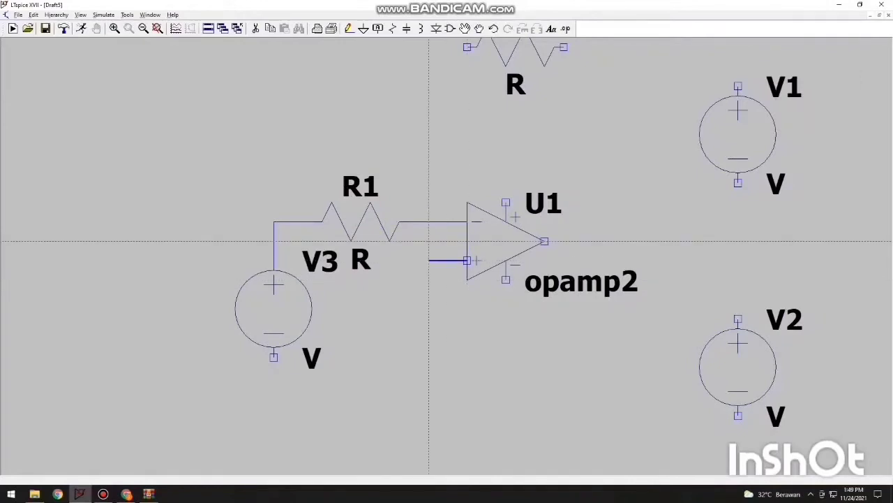
pyautogui.click(428, 260)
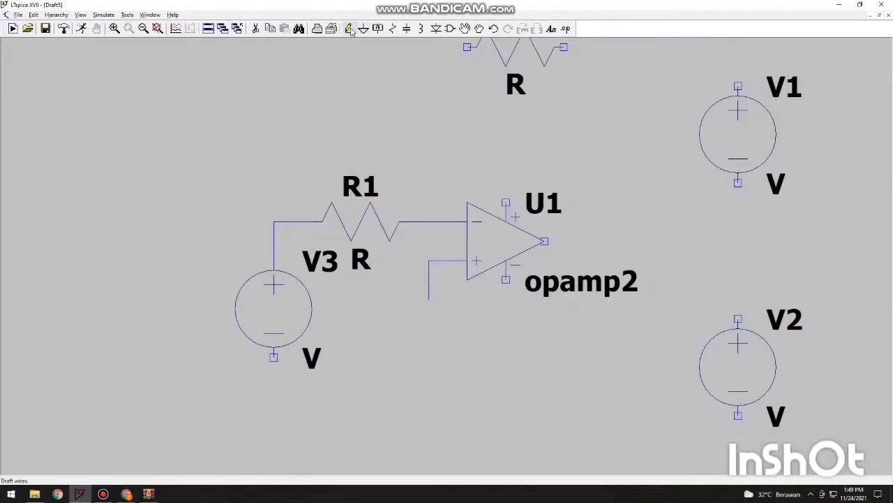
# Step: Draw a short wire down from V3's negative terminal
pyautogui.click(274, 357)
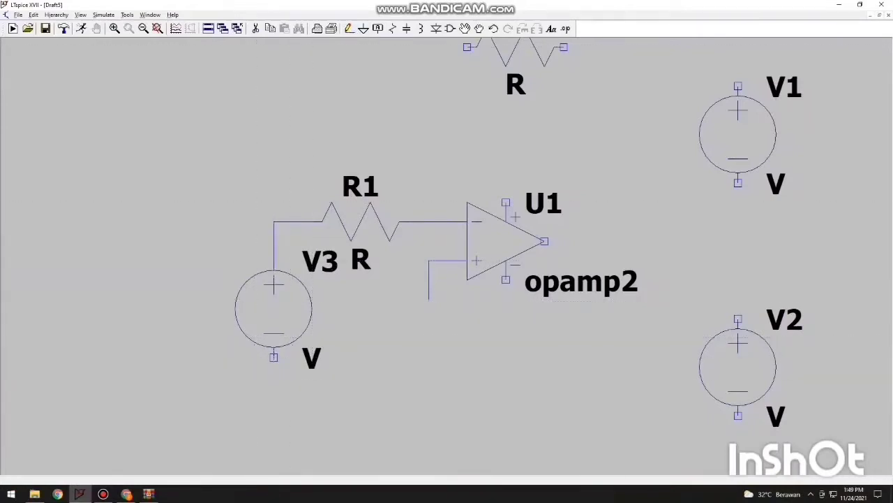
pyautogui.click(274, 377)
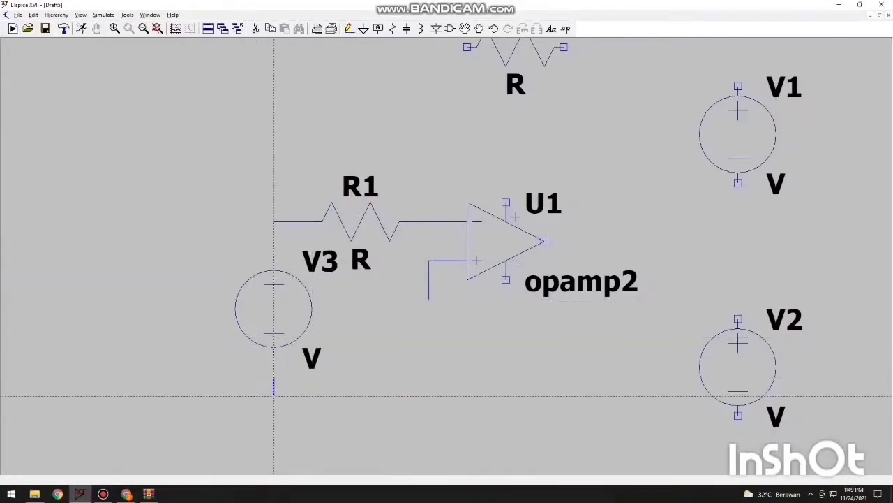
pyautogui.rightClick(274, 377)
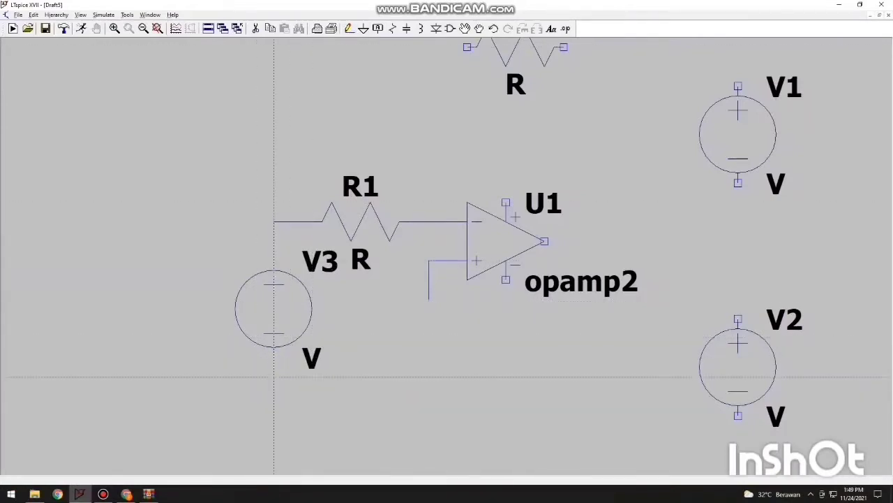
pyautogui.rightClick(312, 338)
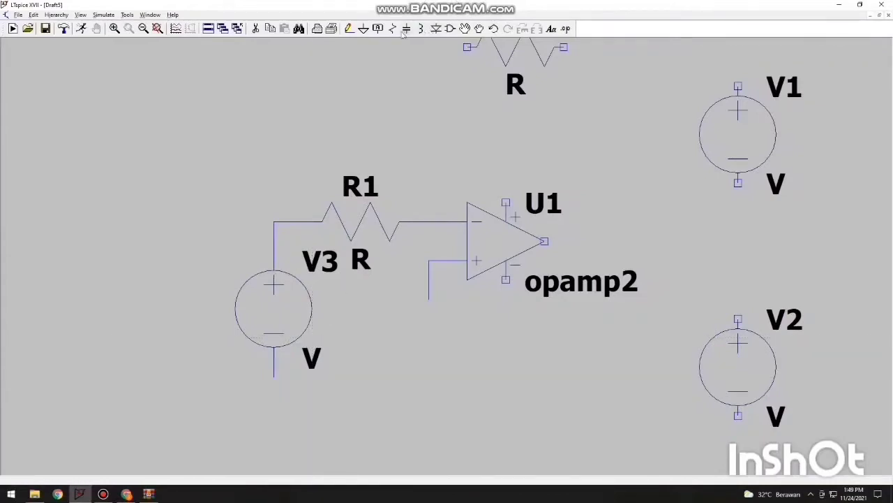
pyautogui.click(348, 29)
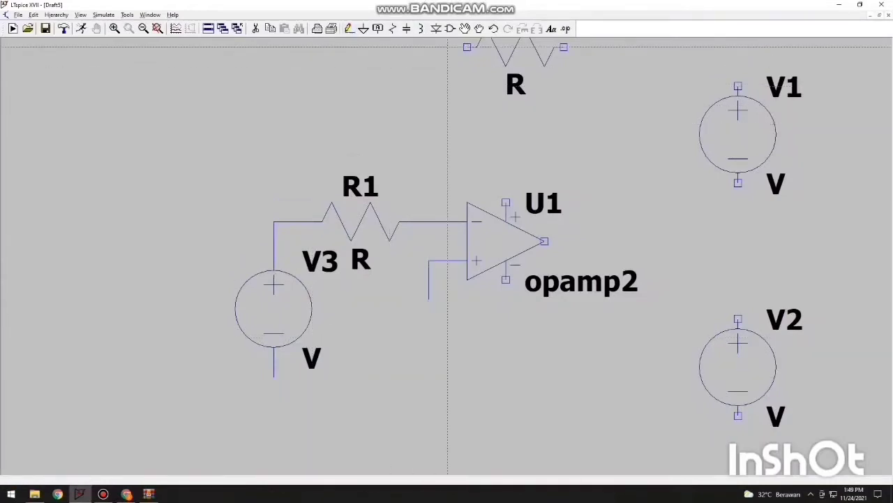
pyautogui.scroll(2, 467, 447)
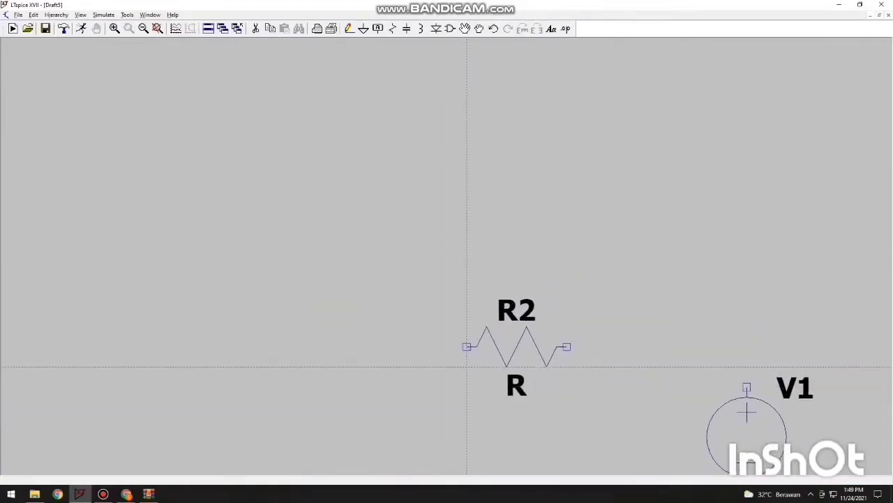
pyautogui.click(466, 347)
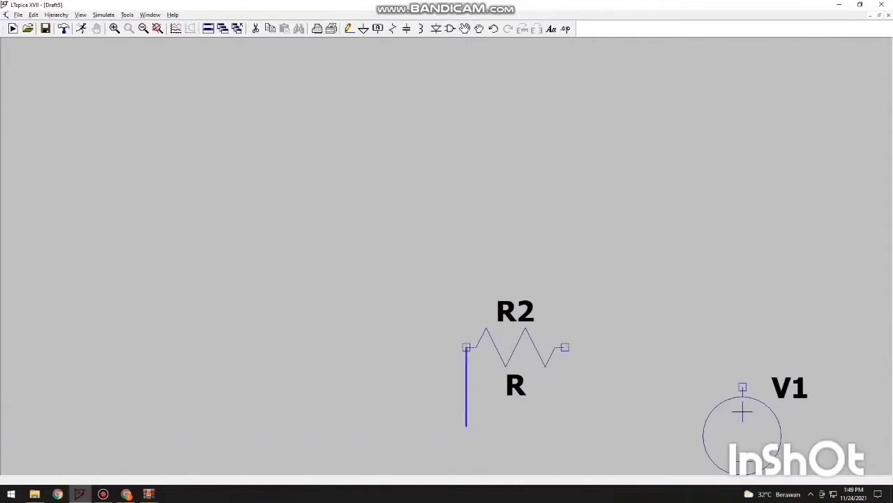
pyautogui.scroll(-4, 466, 468)
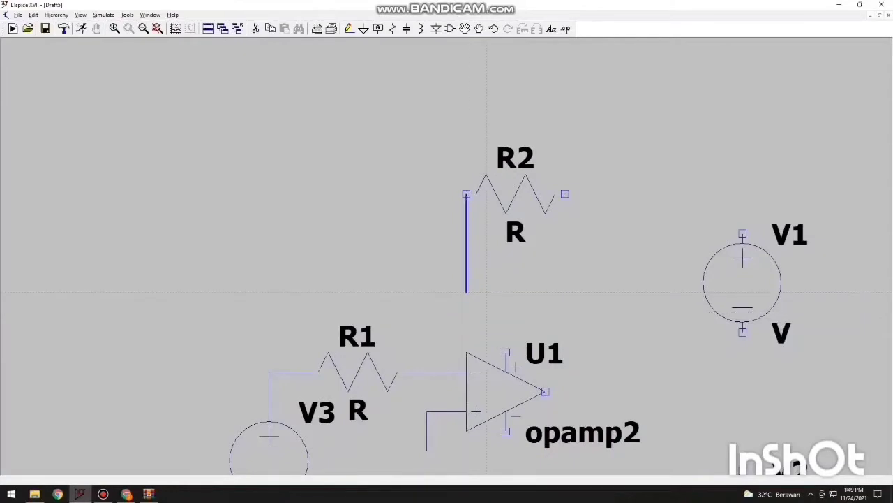
pyautogui.press('Escape')
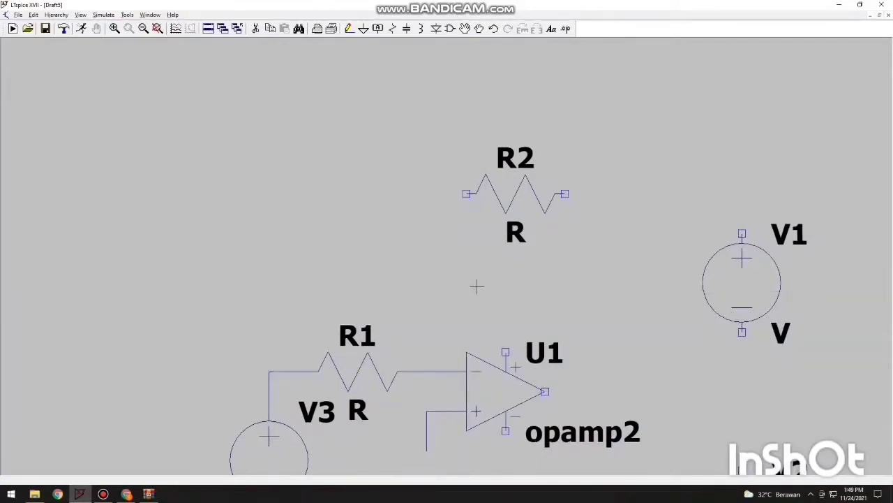
# Step: Move resistor R2 left and slightly up, so its left end lies above the wire between R1 and the op-amp
pyautogui.click(479, 29)
pyautogui.moveTo(425, 156); pyautogui.dragTo(635, 206)
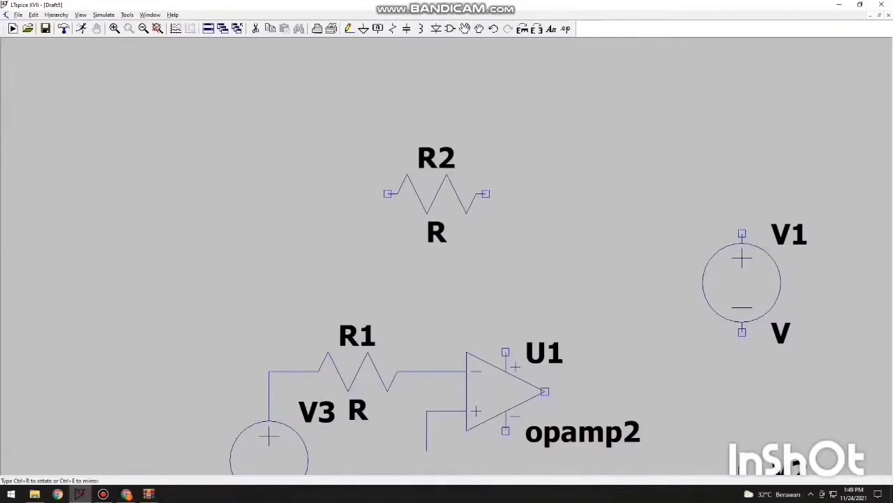
pyautogui.click(617, 175)
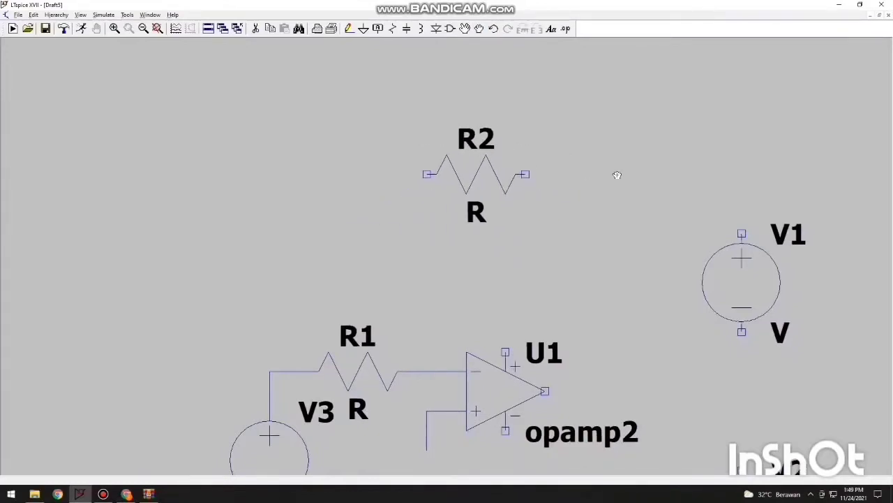
# Step: Wire R2's left end straight down to the node between R1 and the op-amp's inverting input
pyautogui.click(349, 29)
pyautogui.click(427, 174)
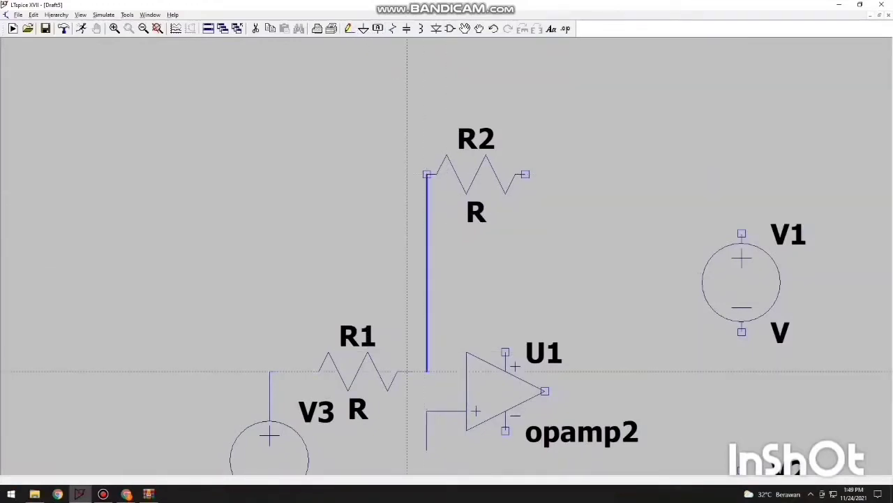
pyautogui.click(427, 371)
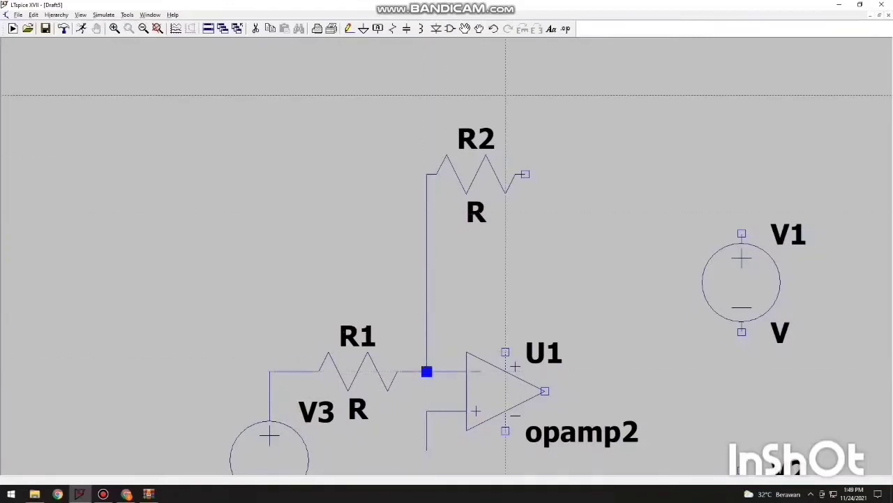
# Step: Wire R2's right end a short way right, down and back to the op-amp's output to close the feedback loop
pyautogui.scroll(5, 506, 97)
pyautogui.scroll(-4, 506, 444)
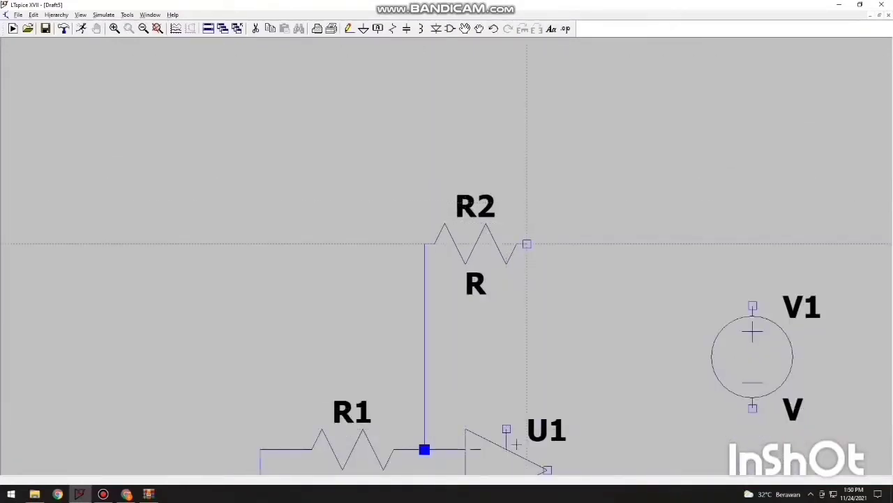
pyautogui.click(526, 244)
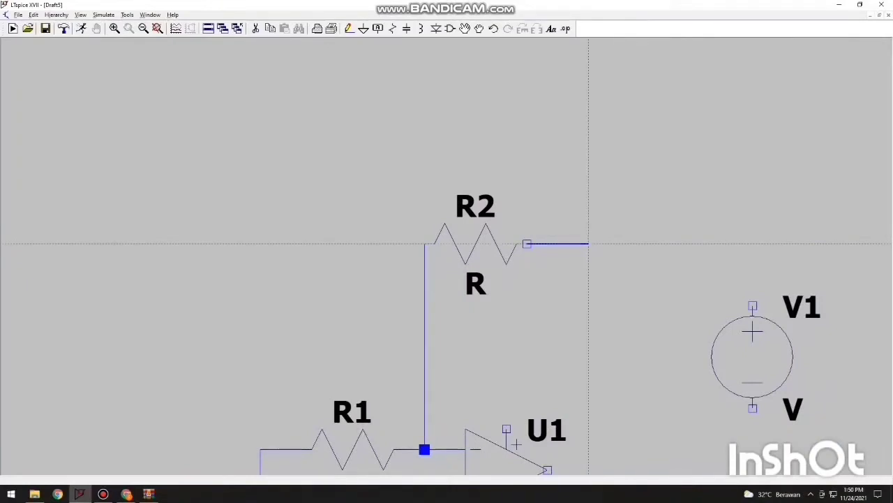
pyautogui.click(588, 305)
pyautogui.press('Escape')
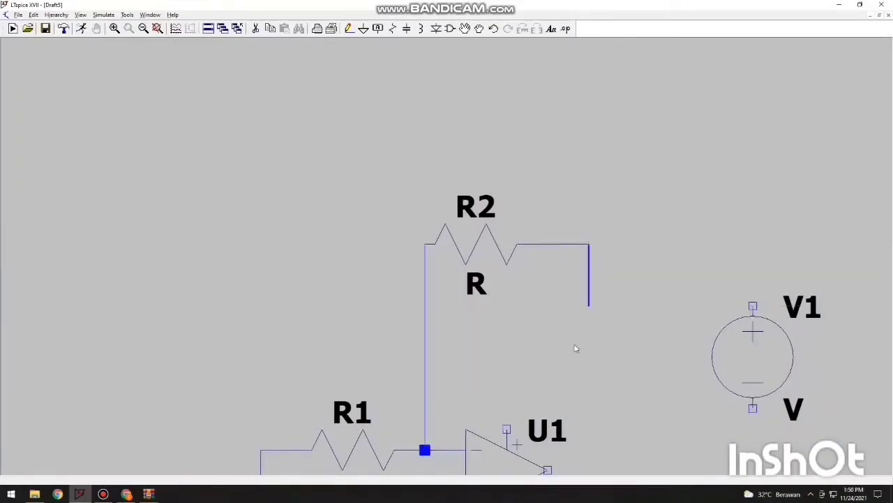
pyautogui.press('F3')
pyautogui.scroll(-6, 568, 349)
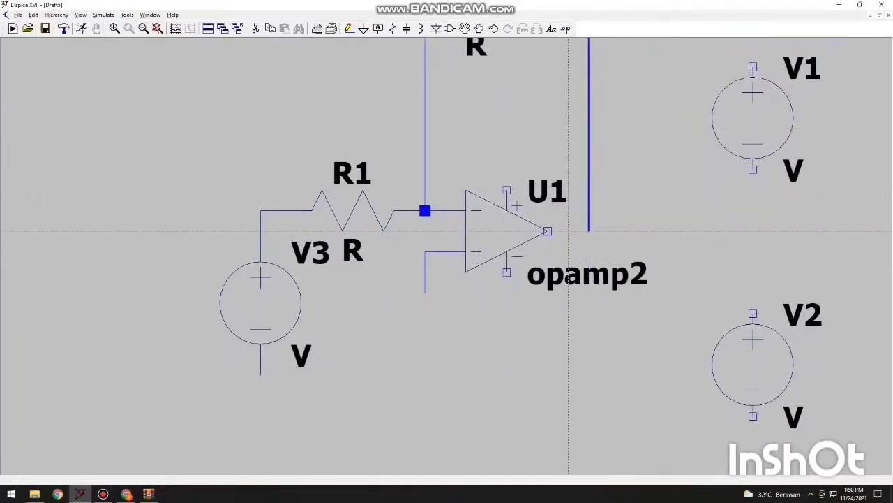
pyautogui.click(548, 230)
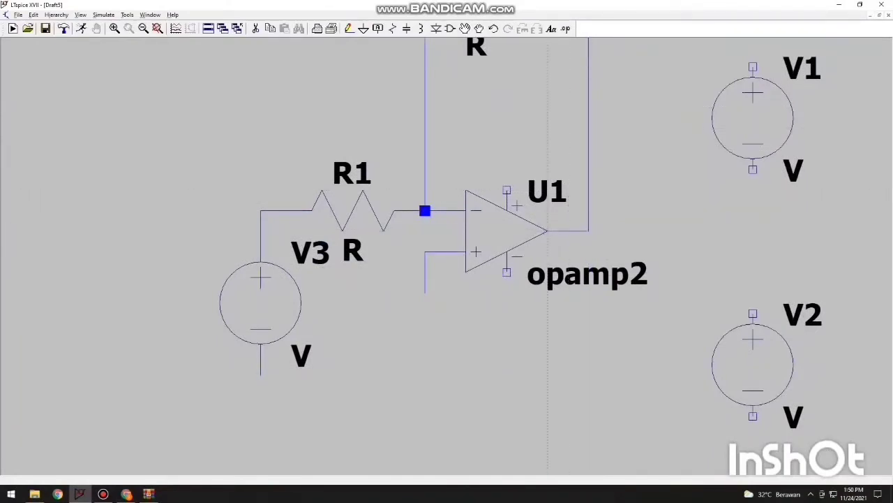
# Step: Wire the op-amp's positive supply pin up, right past the feedback loop, then up and across to just above V1
pyautogui.scroll(5, 548, 230)
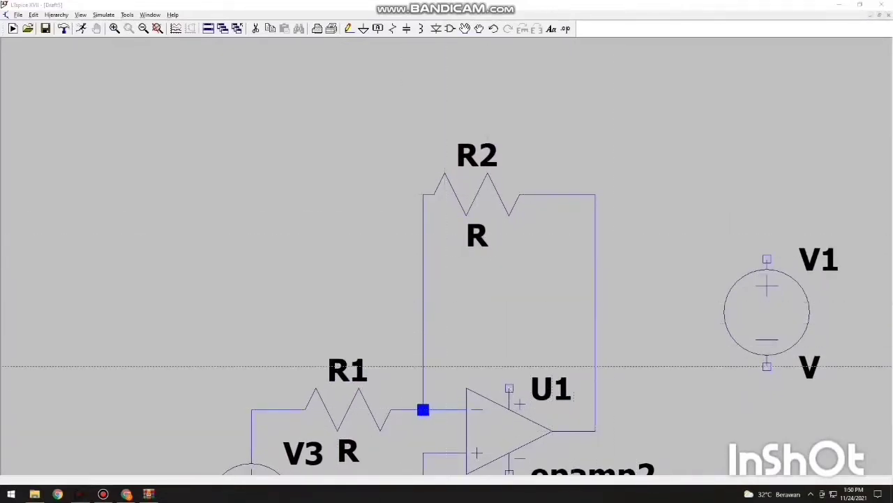
pyautogui.click(467, 410)
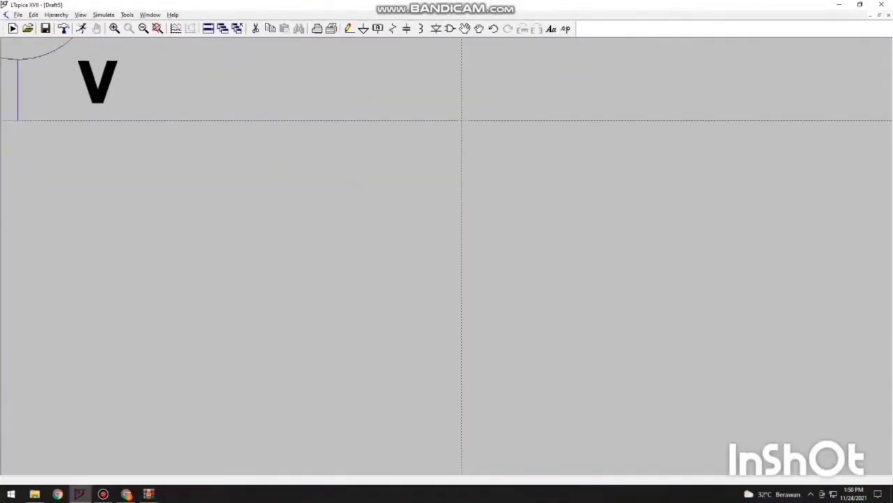
pyautogui.scroll(-2, 501, 120)
pyautogui.scroll(-2, 498, 119)
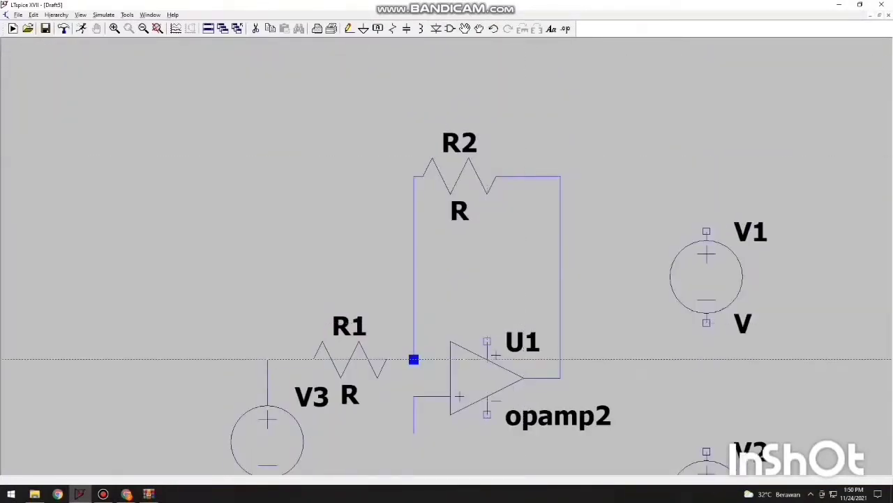
pyautogui.click(487, 341)
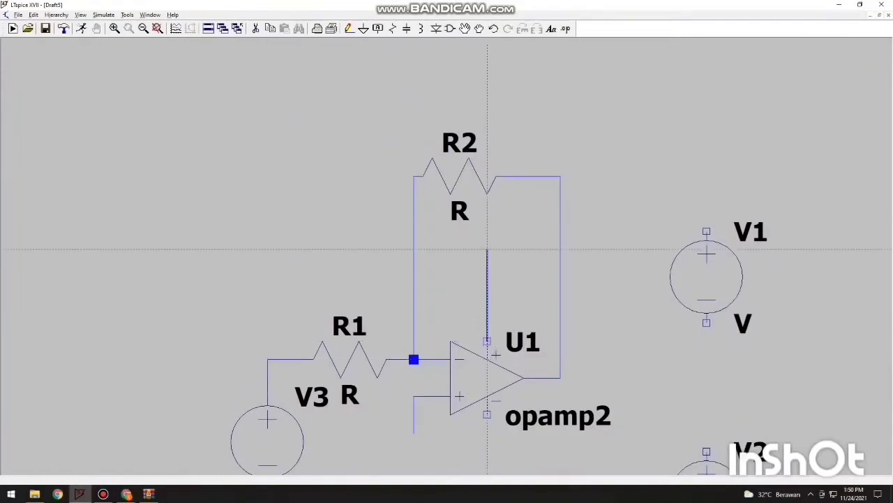
pyautogui.click(487, 286)
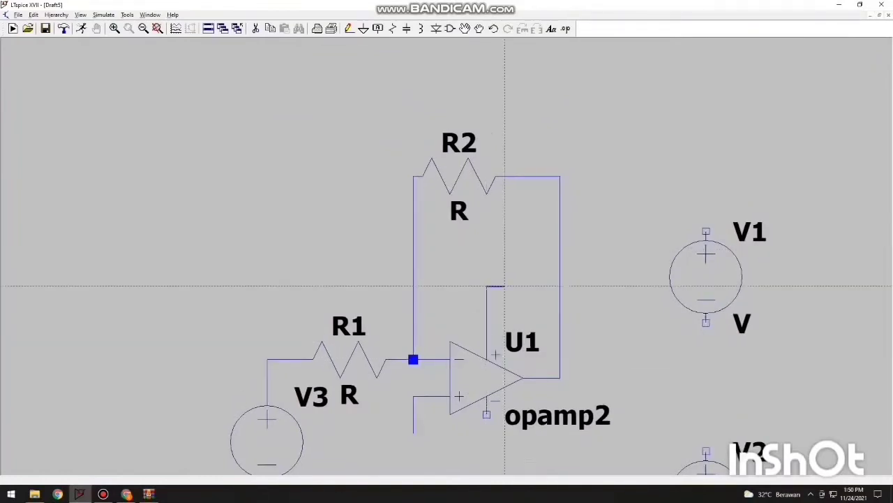
pyautogui.click(614, 268)
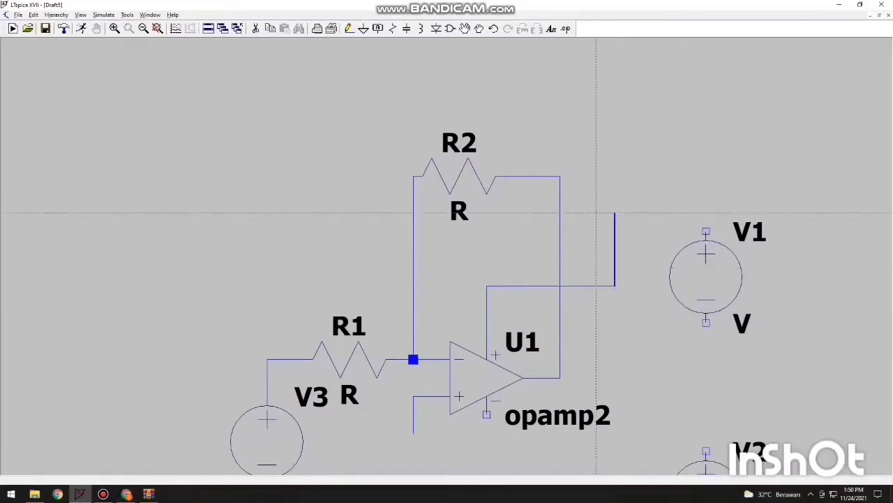
pyautogui.click(615, 194)
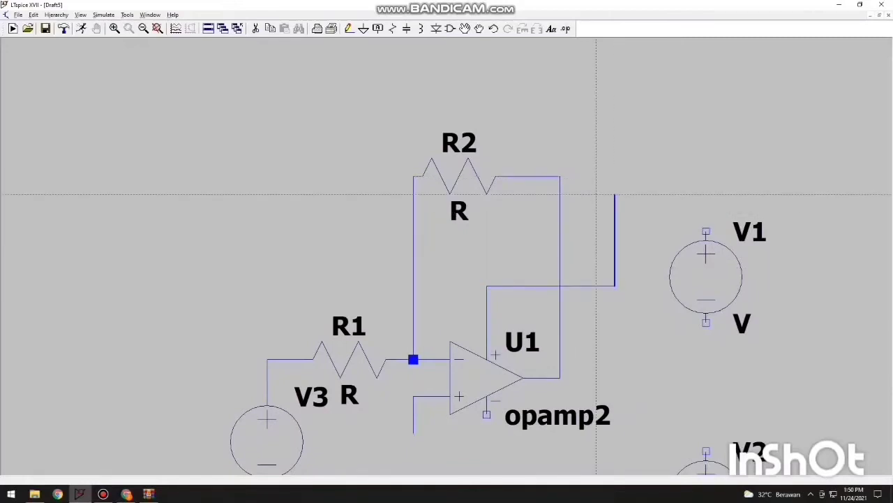
pyautogui.click(706, 195)
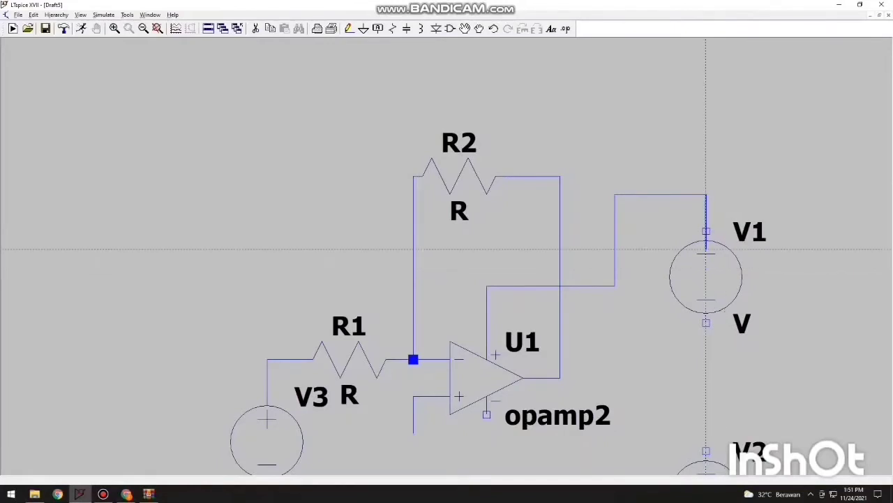
# Step: Continue the wire straight down through V1 and V2, and route it left and up from below V2 to the op-amp's negative supply pin
pyautogui.scroll(-2, 706, 433)
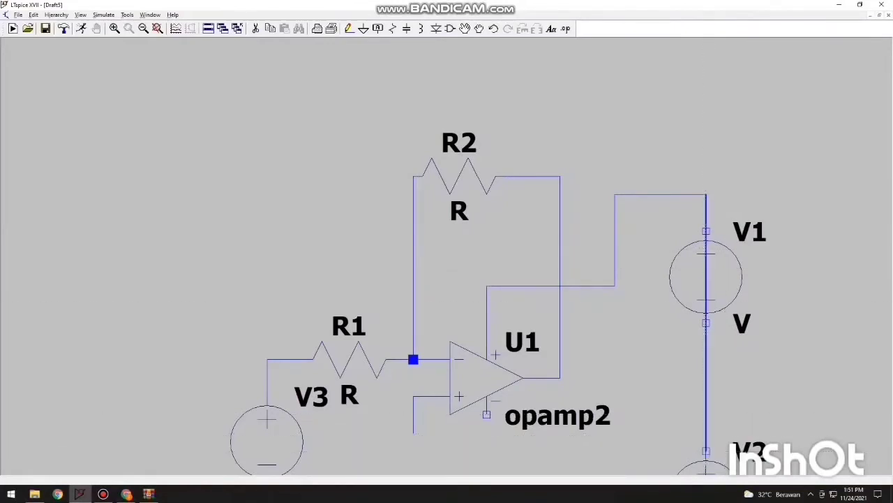
pyautogui.scroll(2, 706, 353)
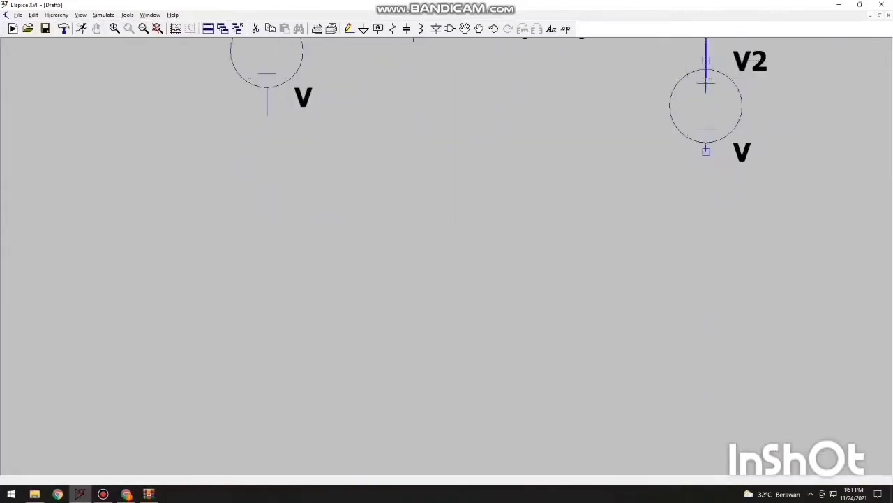
pyautogui.click(706, 243)
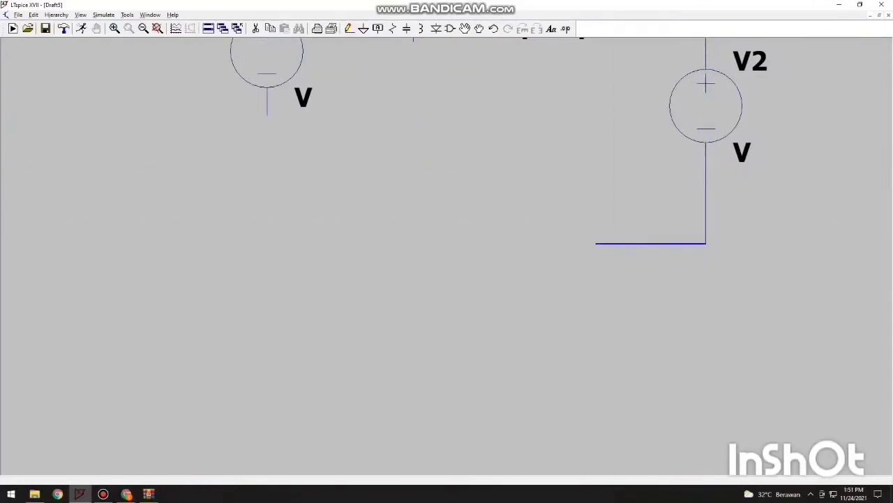
pyautogui.click(578, 243)
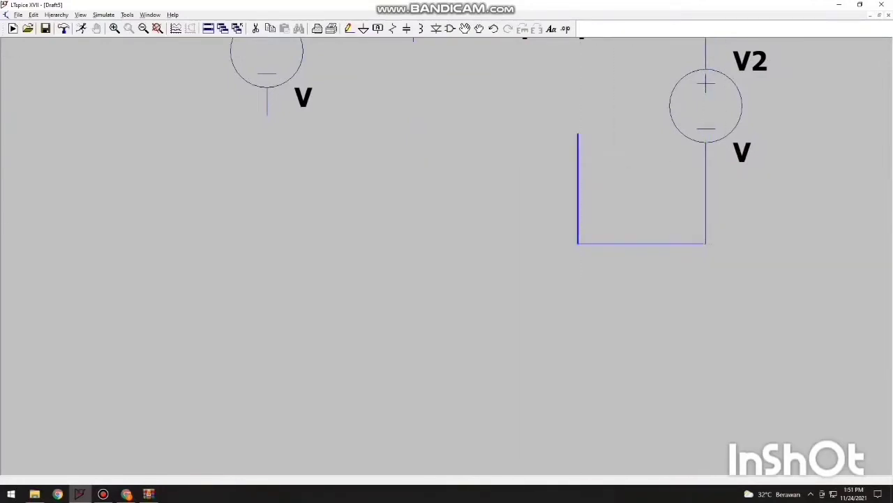
pyautogui.click(578, 151)
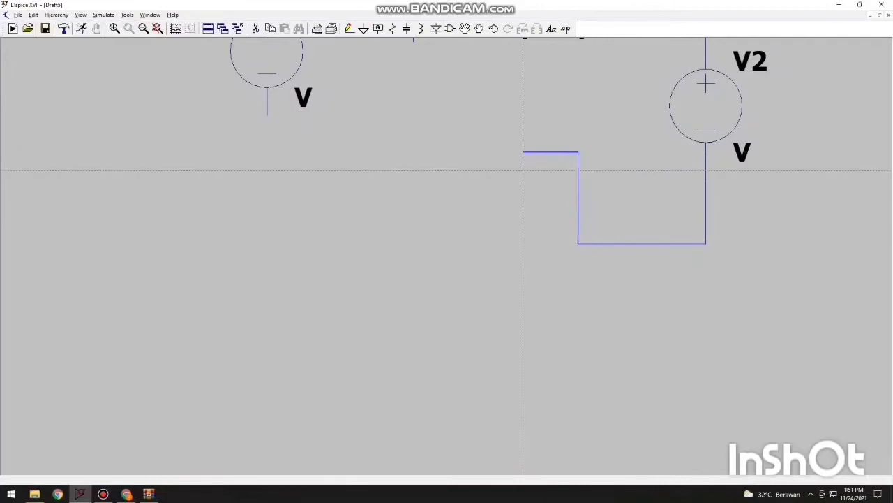
pyautogui.click(523, 151)
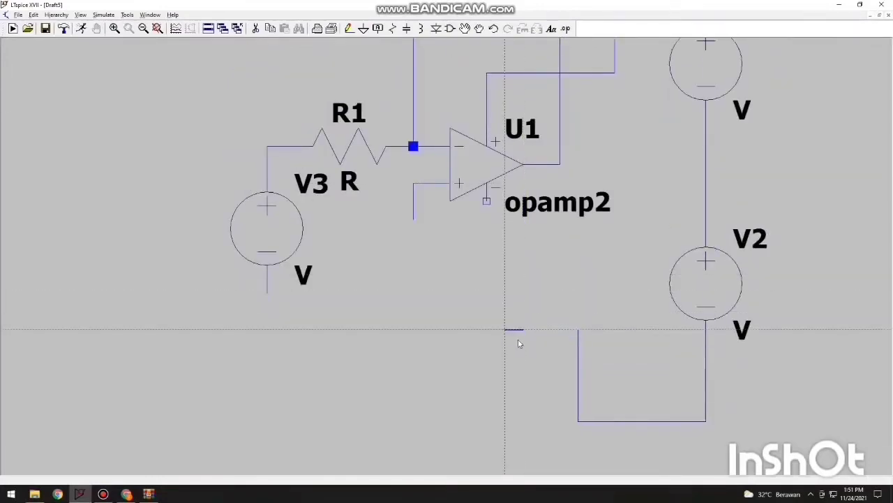
pyautogui.click(487, 201)
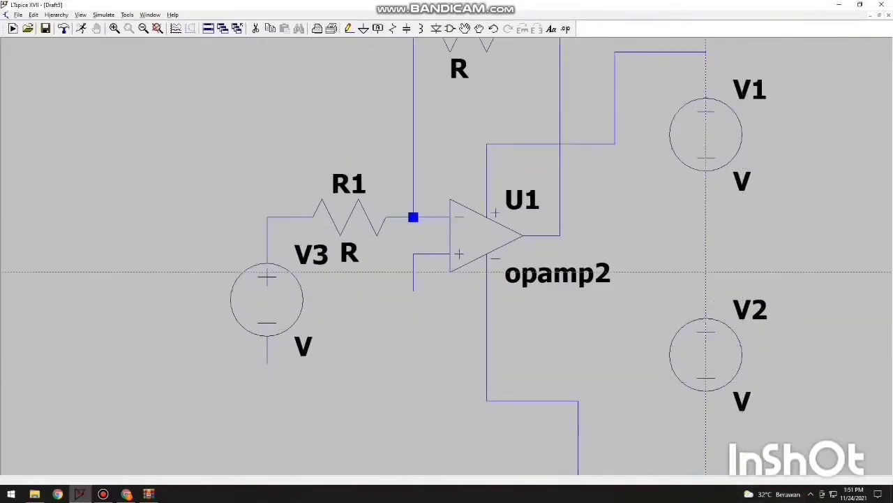
# Step: Branch a wire right and down from between V1 and V2, and place grounds on it, V3's negative lead and the non-inverting input lead
pyautogui.click(706, 272)
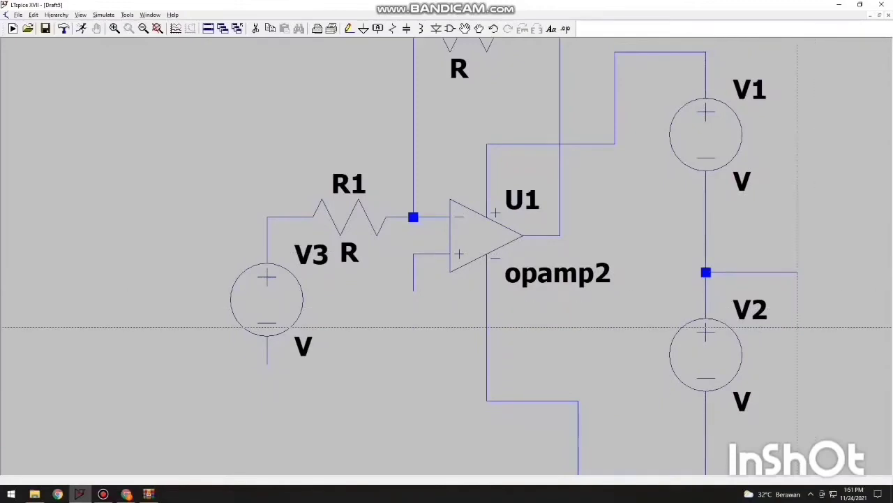
pyautogui.click(798, 326)
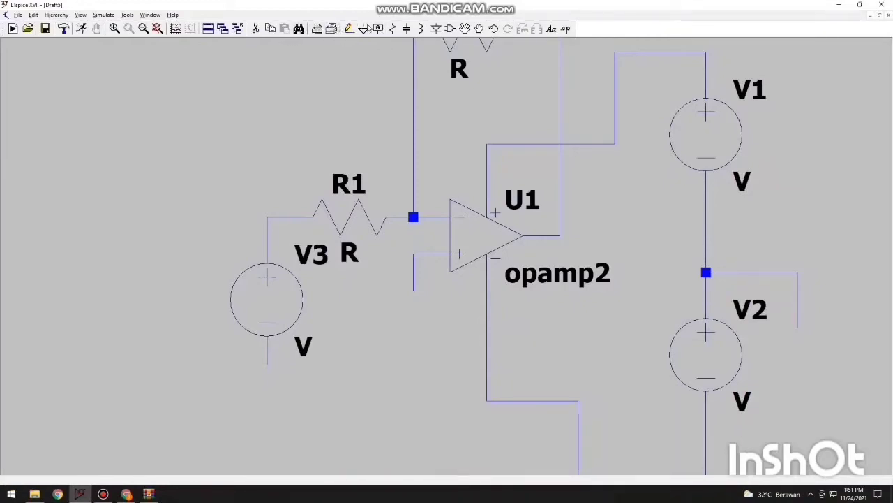
pyautogui.click(365, 29)
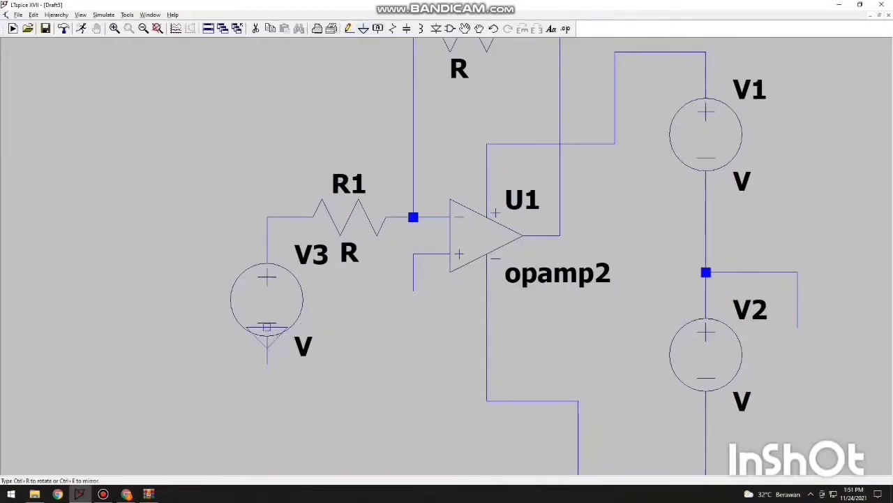
pyautogui.click(266, 364)
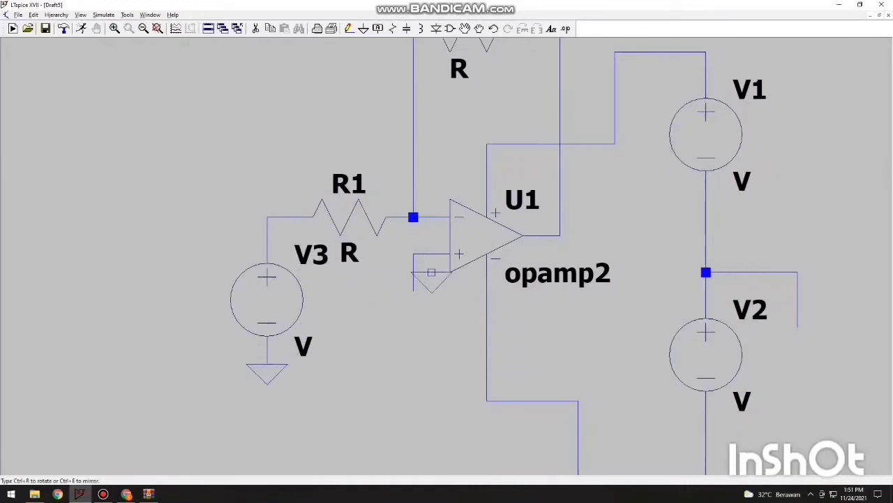
pyautogui.click(413, 290)
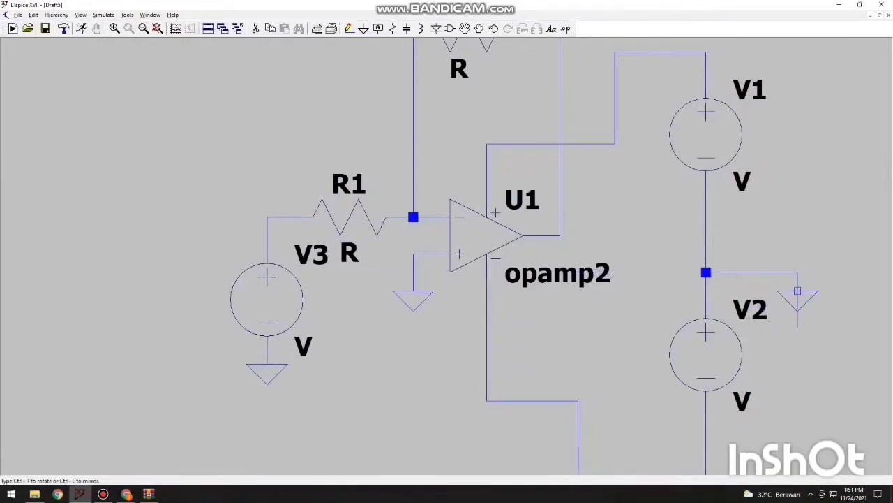
pyautogui.click(798, 330)
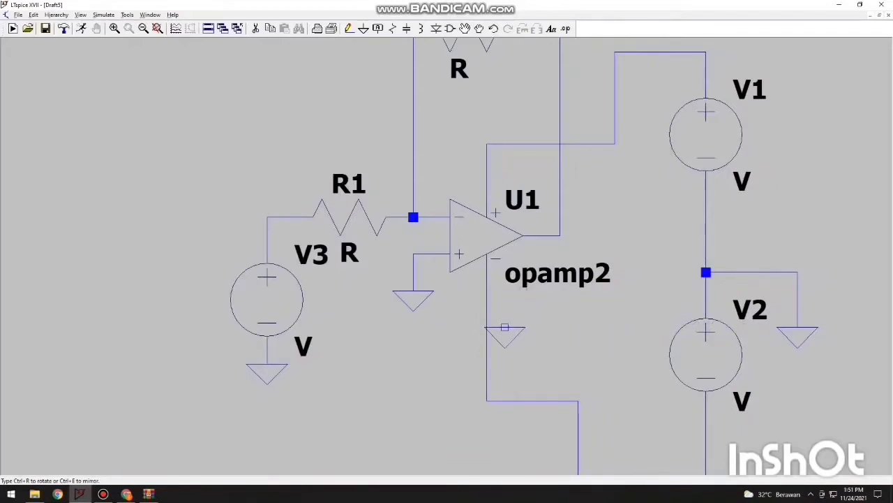
pyautogui.press('Escape')
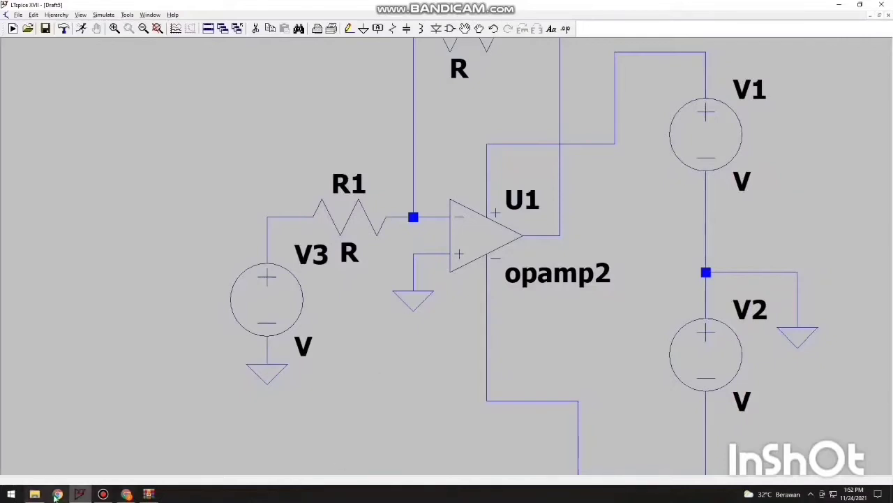
# Step: Define V3 as a SINE source with 0 V offset, 1 V amplitude and 1 kHz frequency
pyautogui.rightClick(267, 299)
pyautogui.click(505, 261)
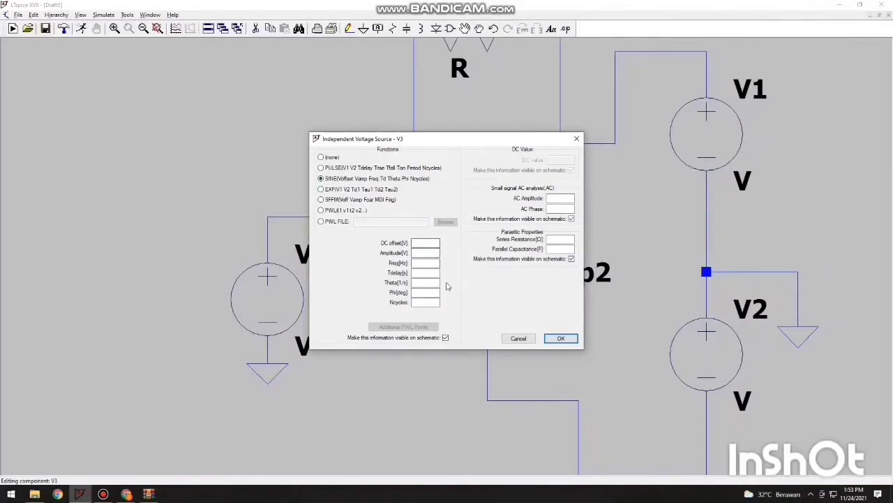
pyautogui.click(436, 252)
pyautogui.write('1')
pyautogui.click(432, 262)
pyautogui.write('1k')
pyautogui.press('Return')
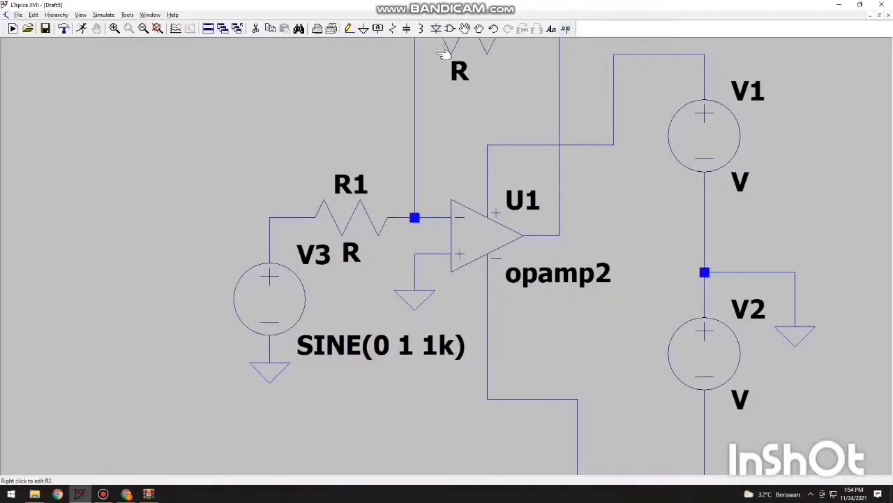
# Step: Set the value of R2 to 10k and the value of R1 to 1k
pyautogui.rightClick(463, 73)
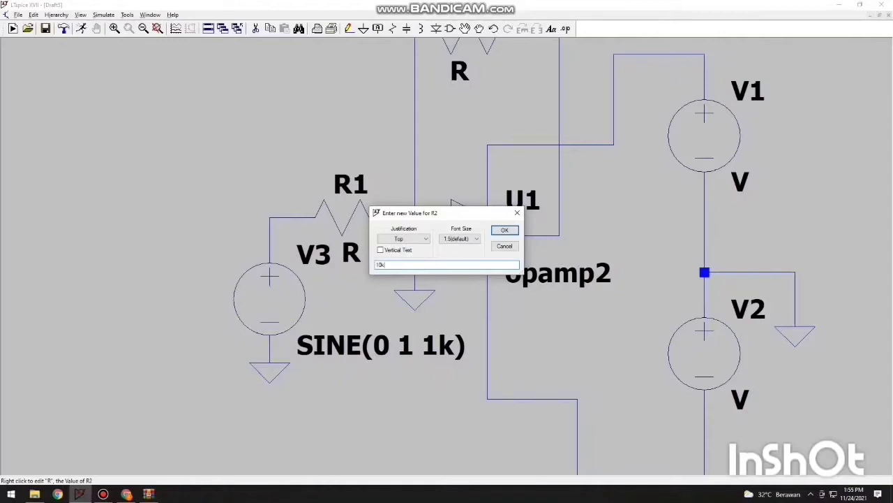
pyautogui.write('10k')
pyautogui.press('Return')
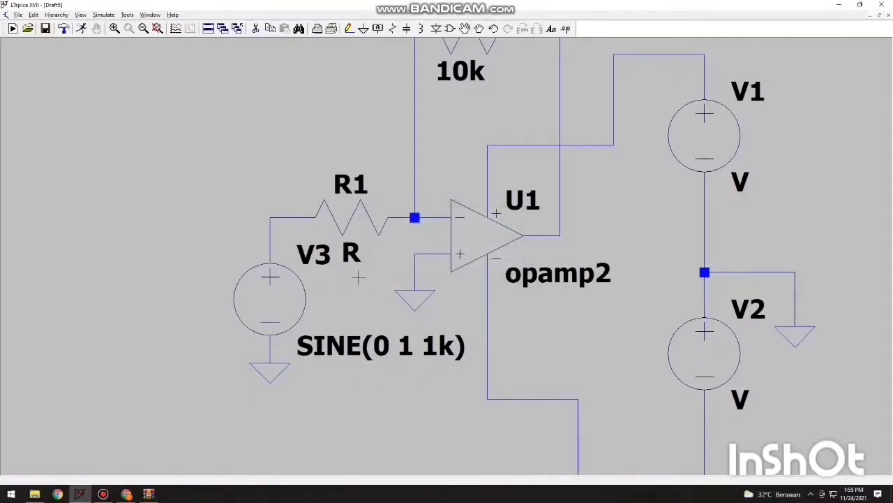
pyautogui.rightClick(351, 253)
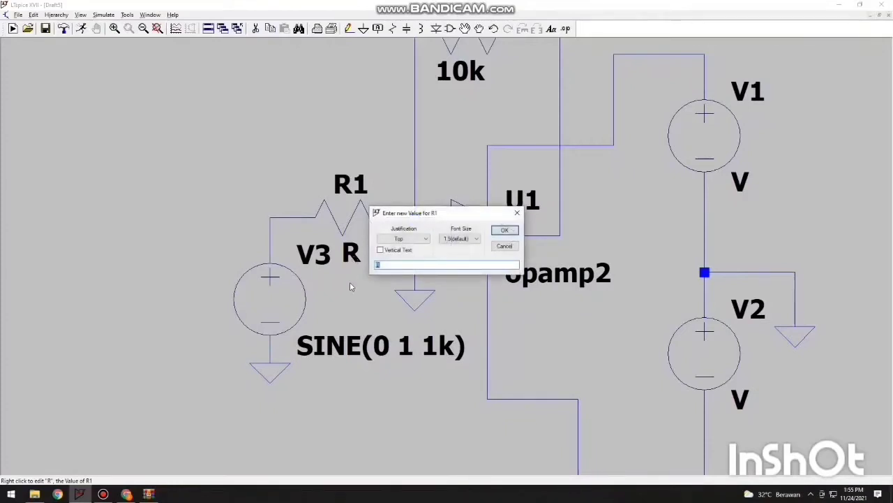
pyautogui.press('BackSpace')
pyautogui.write('1k')
pyautogui.press('Return')
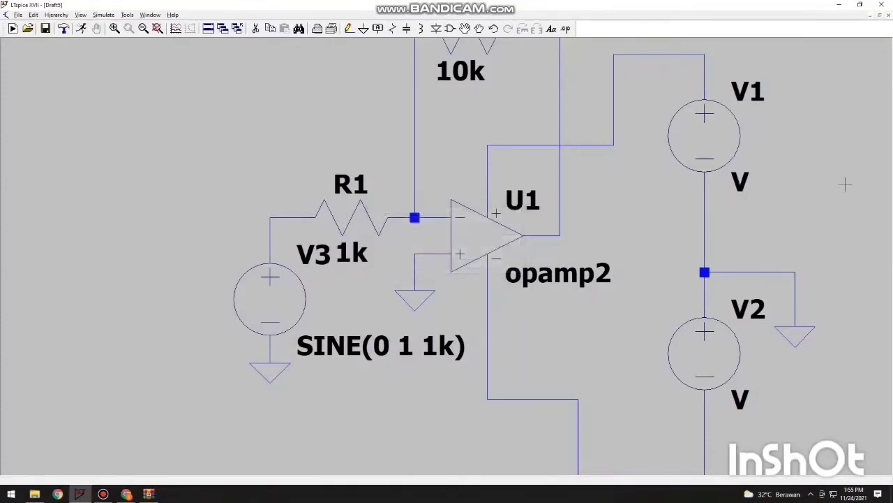
# Step: Set the values of the supply sources V1 and V2 to 15 each
pyautogui.rightClick(738, 180)
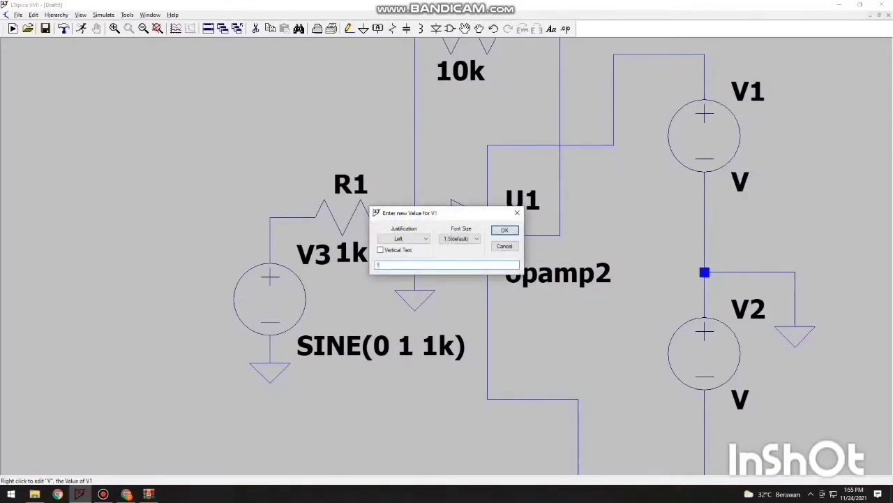
pyautogui.press('Return')
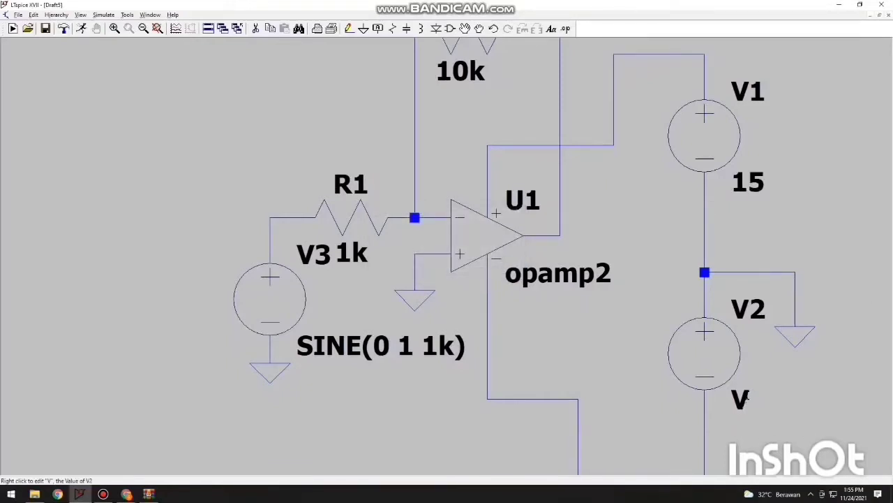
pyautogui.rightClick(745, 397)
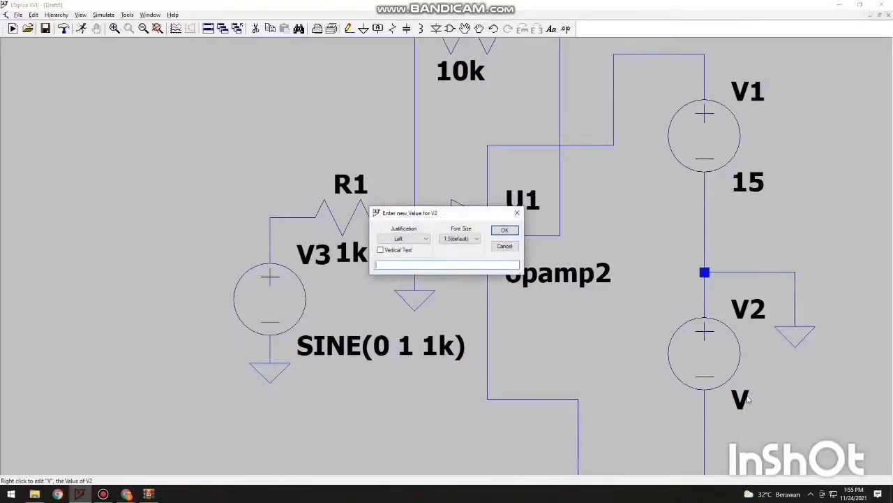
pyautogui.write('15')
pyautogui.press('Return')
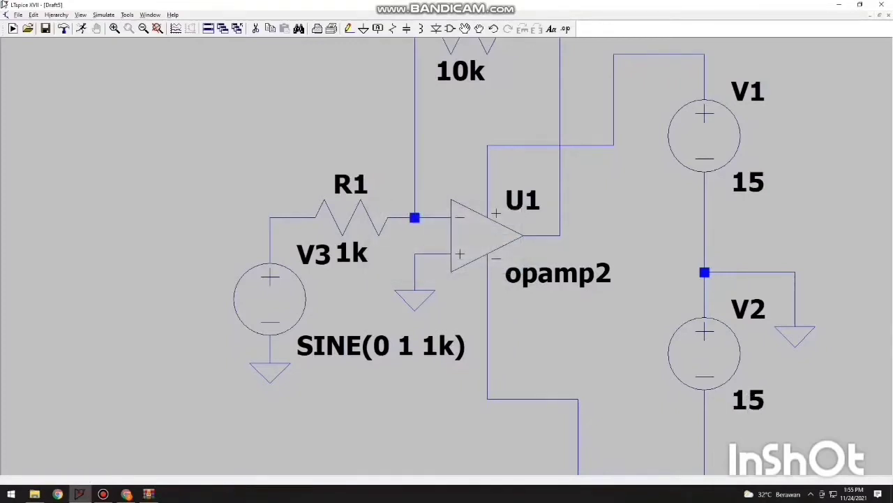
# Step: Save the schematic as Draft5 in the snom211 folder inside Downloads
pyautogui.click(18, 15)
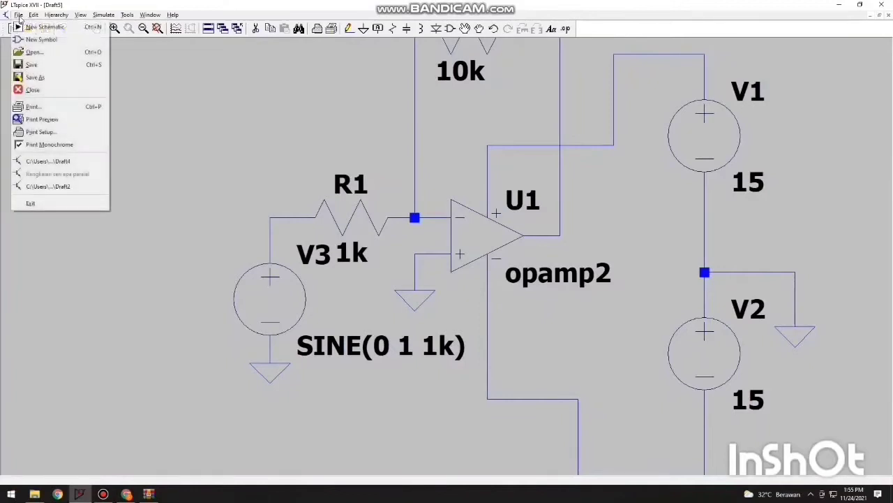
pyautogui.click(35, 77)
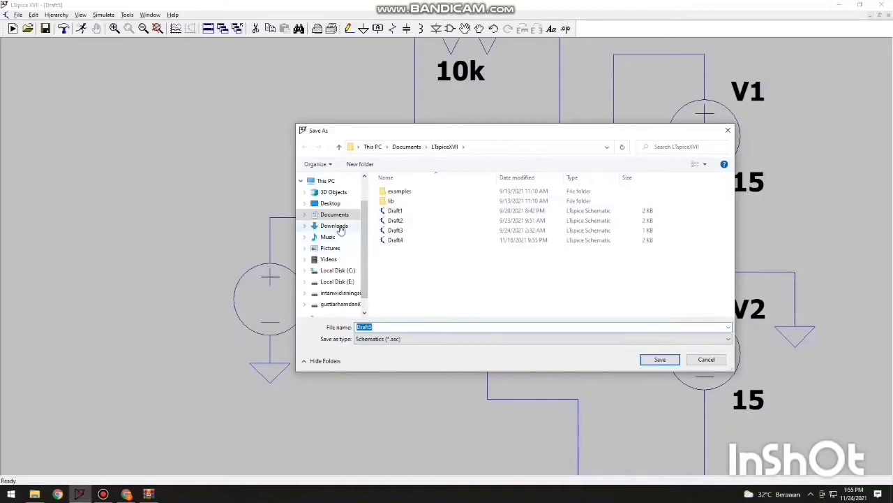
pyautogui.click(339, 225)
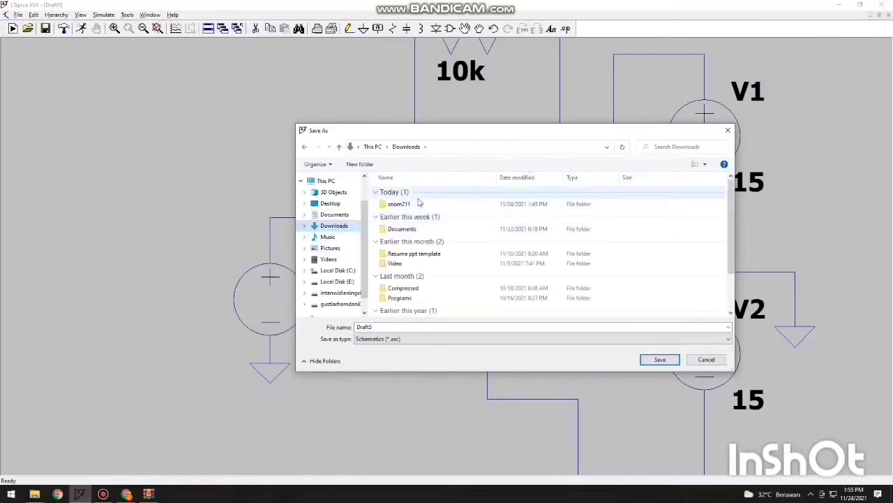
pyautogui.click(418, 203)
pyautogui.click(419, 203)
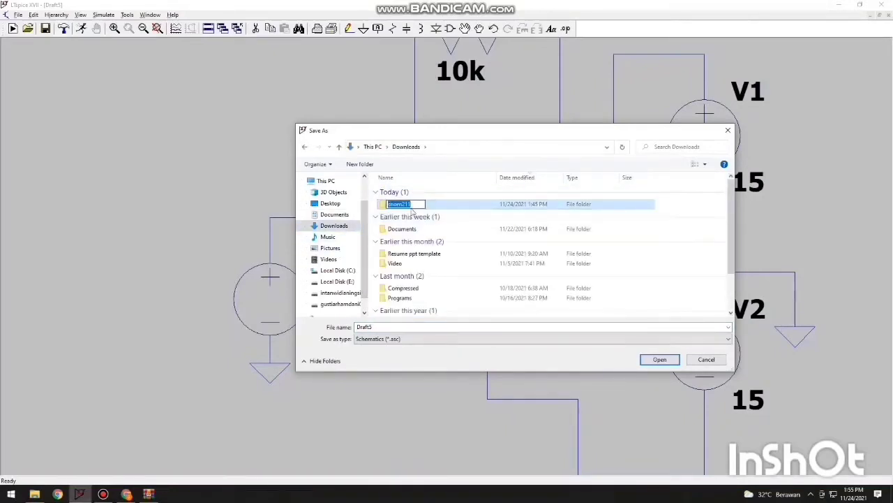
pyautogui.click(449, 209)
pyautogui.doubleClick(449, 209)
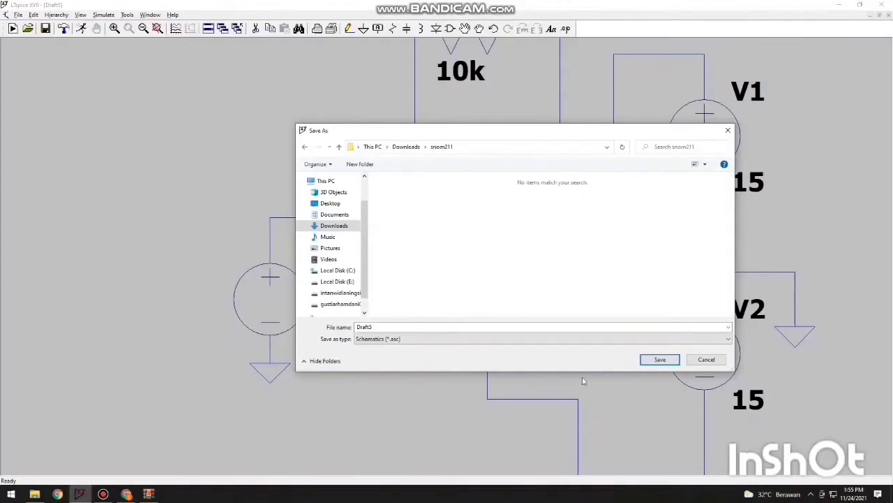
pyautogui.click(660, 359)
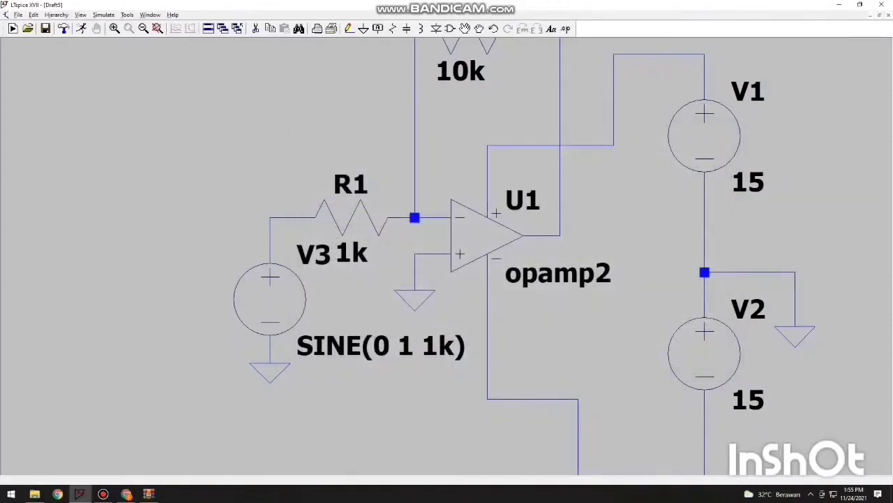
pyautogui.click(103, 494)
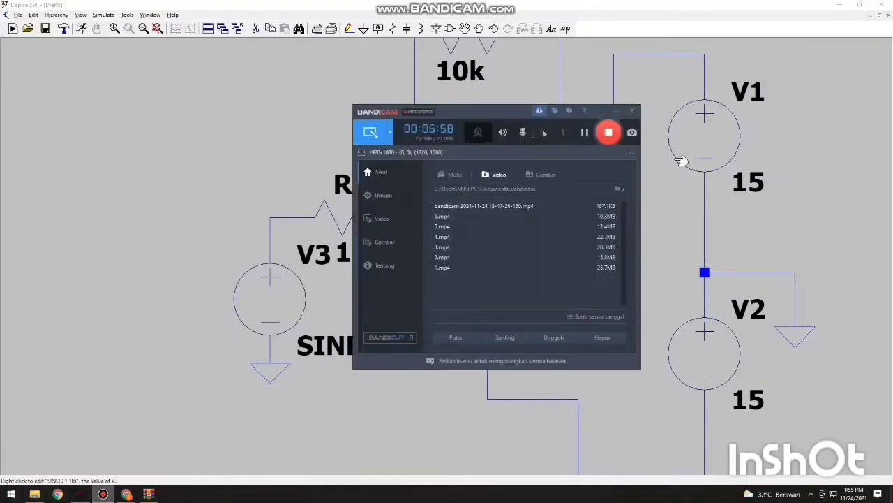
pyautogui.click(711, 211)
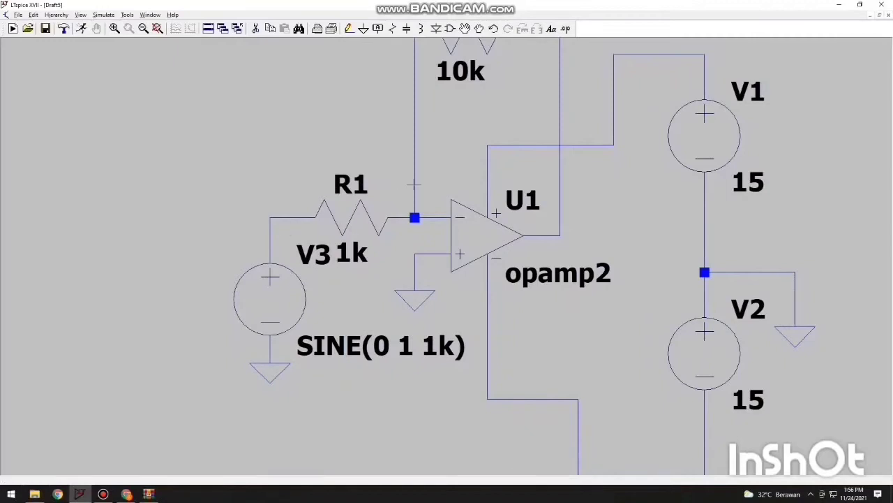
# Step: Add the SPICE directive .include LM741.MOD and place it in the empty area above R1 and V3
pyautogui.click(565, 29)
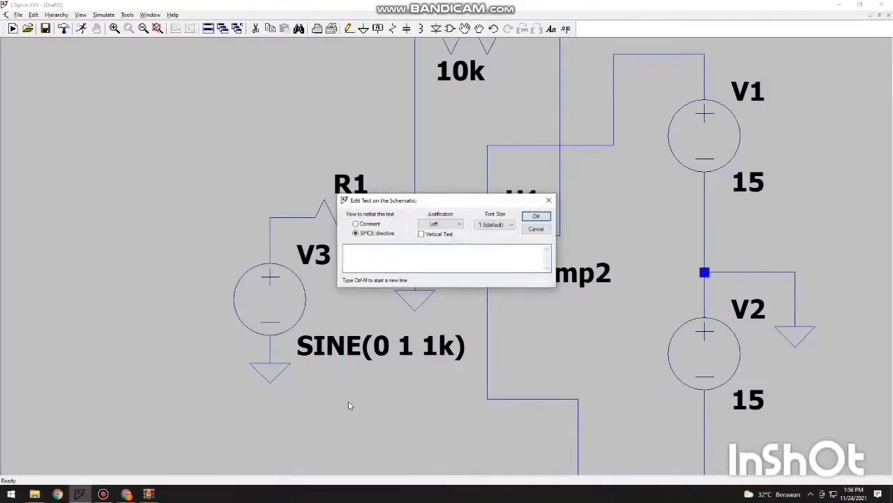
pyautogui.write('.tr')
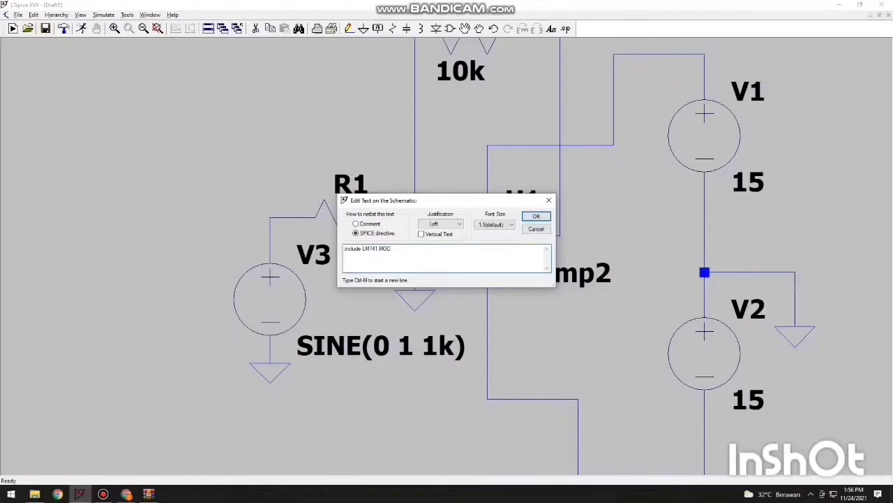
pyautogui.press('Return')
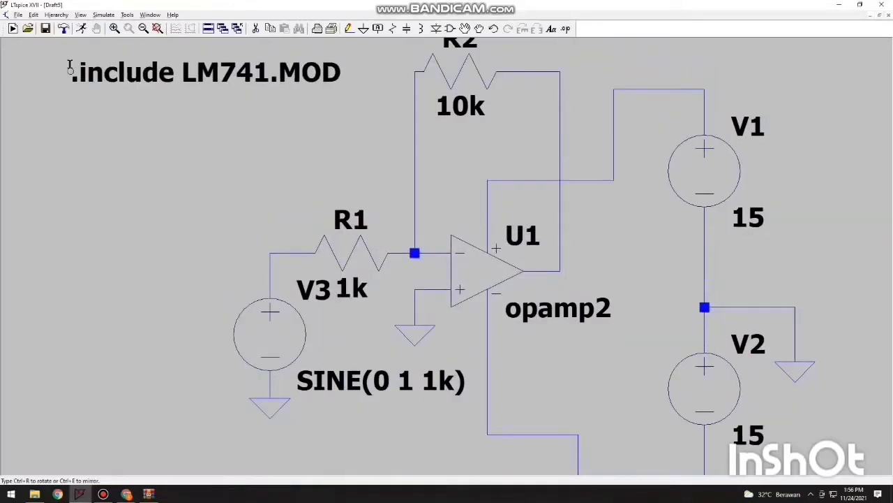
pyautogui.click(99, 161)
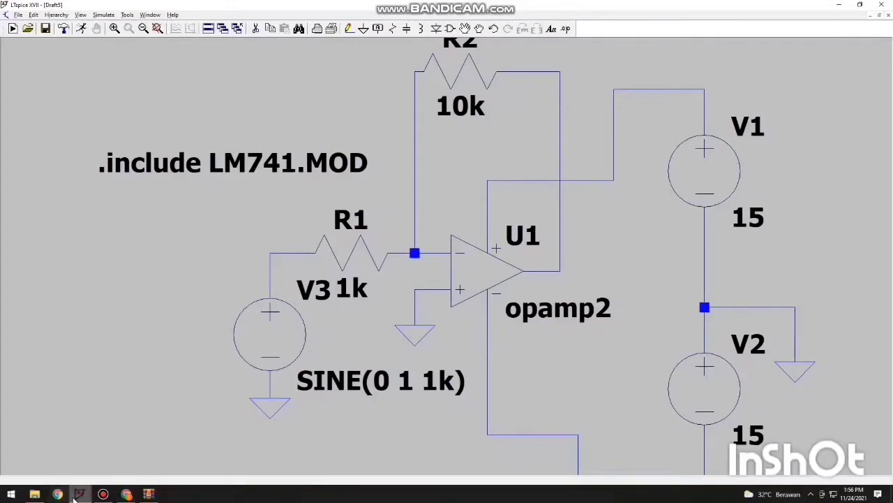
# Step: Switch to File Explorer and open the LM741 MOD file from Downloads in Notepad
pyautogui.click(34, 494)
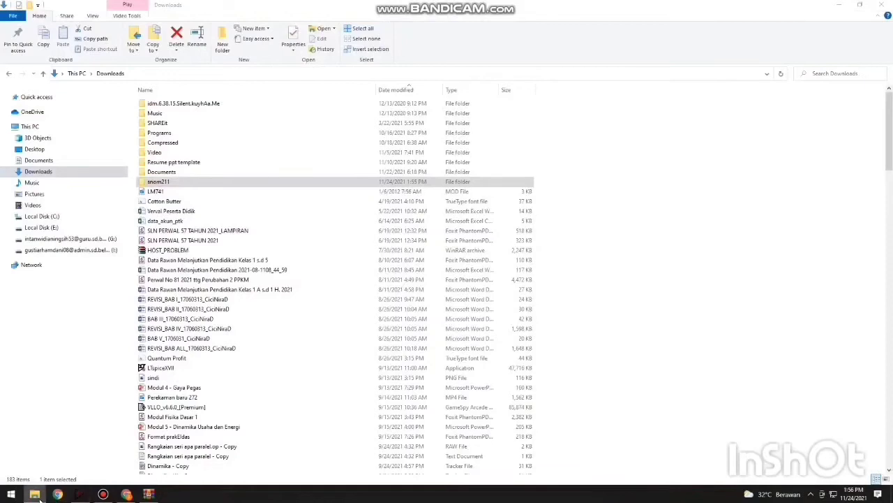
pyautogui.doubleClick(238, 192)
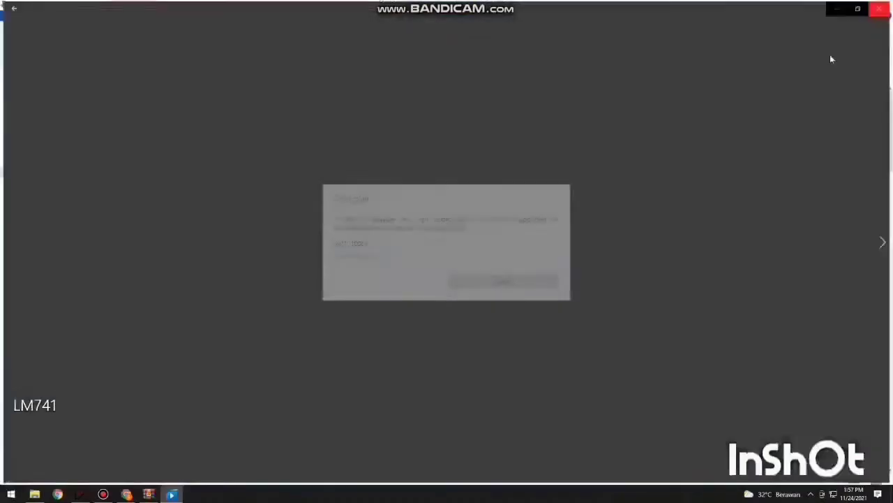
pyautogui.rightClick(353, 196)
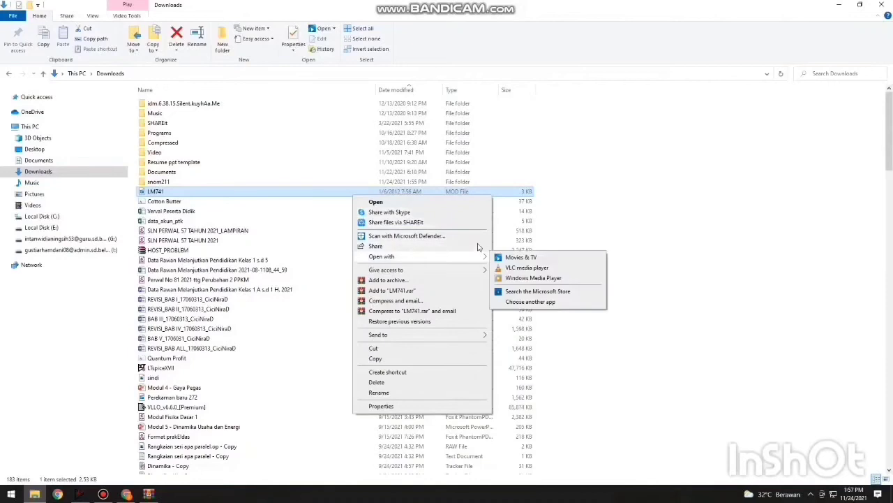
pyautogui.moveTo(472, 258)
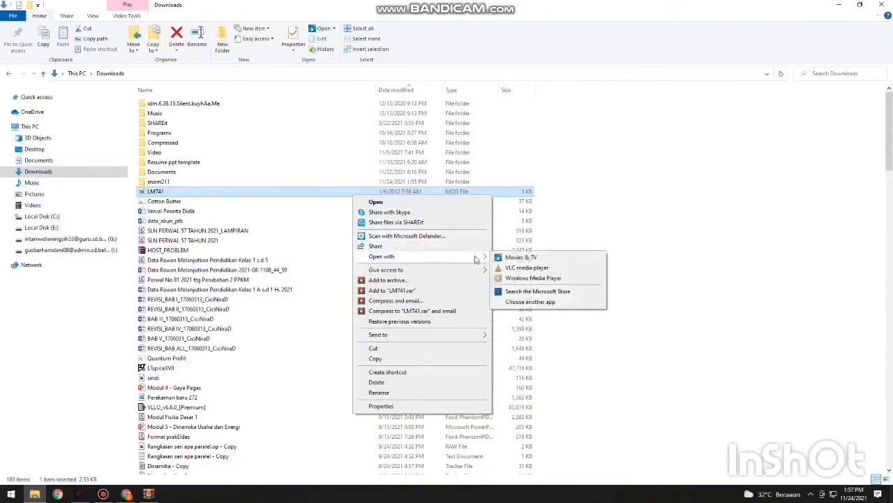
pyautogui.click(537, 302)
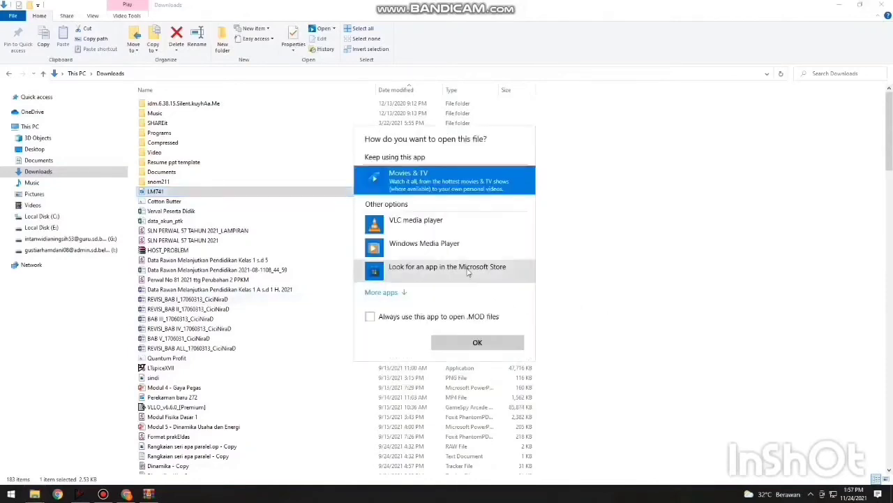
pyautogui.click(388, 293)
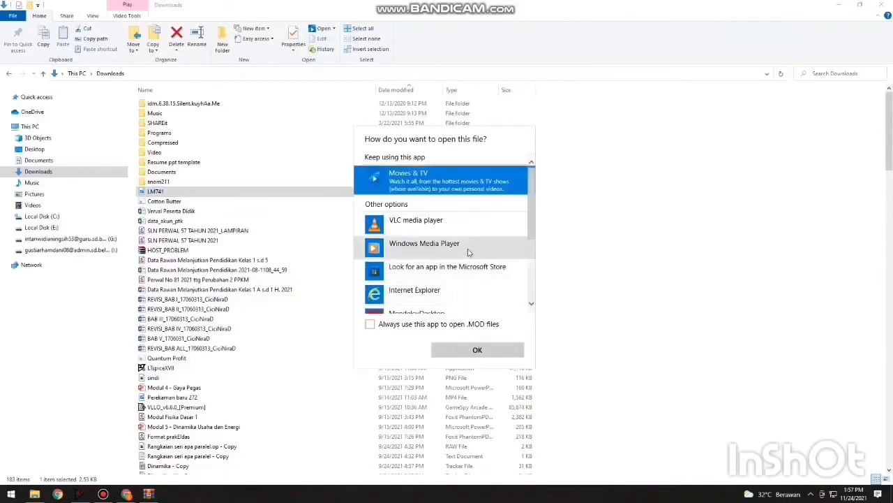
pyautogui.scroll(-2, 531, 230)
pyautogui.scroll(-3, 531, 230)
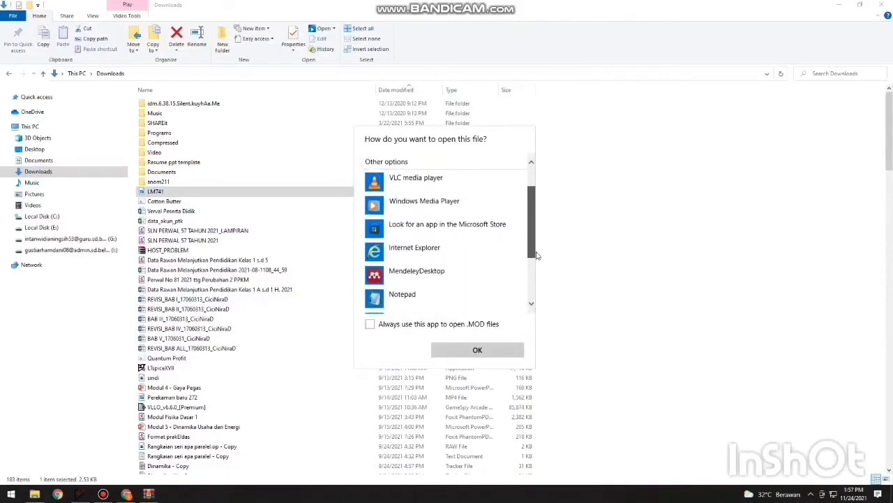
pyautogui.click(473, 254)
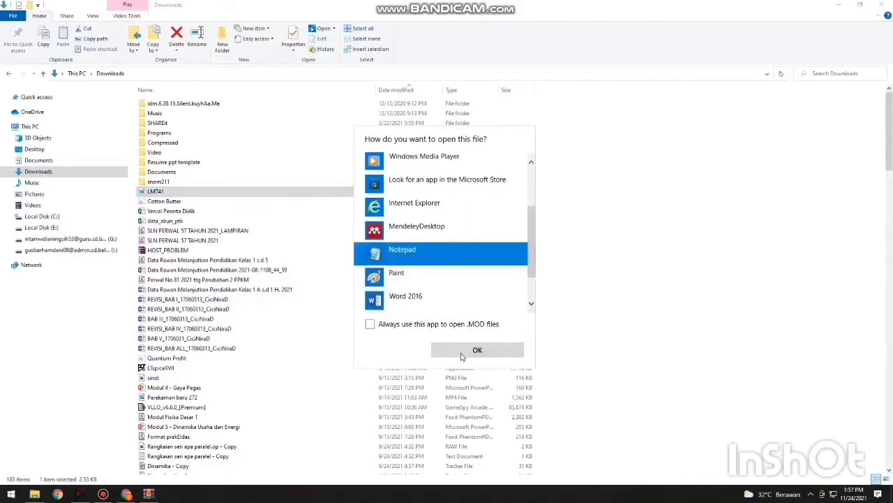
pyautogui.click(475, 349)
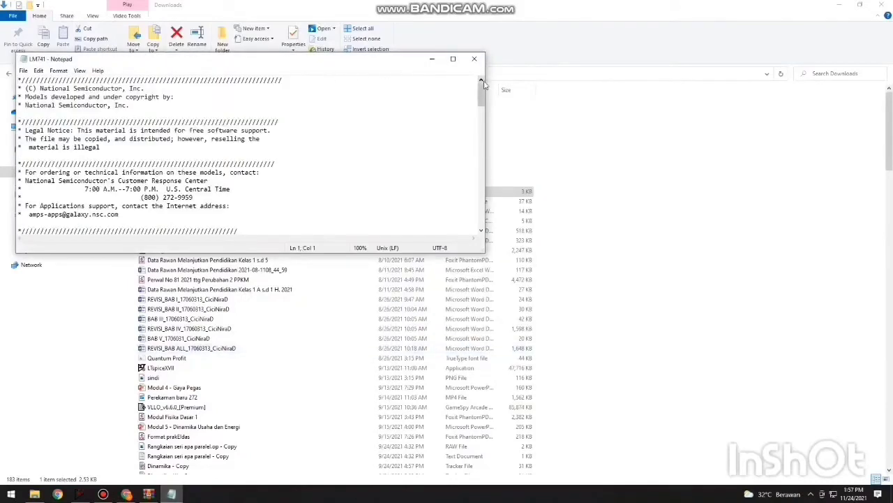
# Step: Copy the subcircuit name LM741/NS from the .SUBCKT line and, back in LTspice, set it as the value of U1
pyautogui.moveTo(480, 98); pyautogui.dragTo(480, 127)
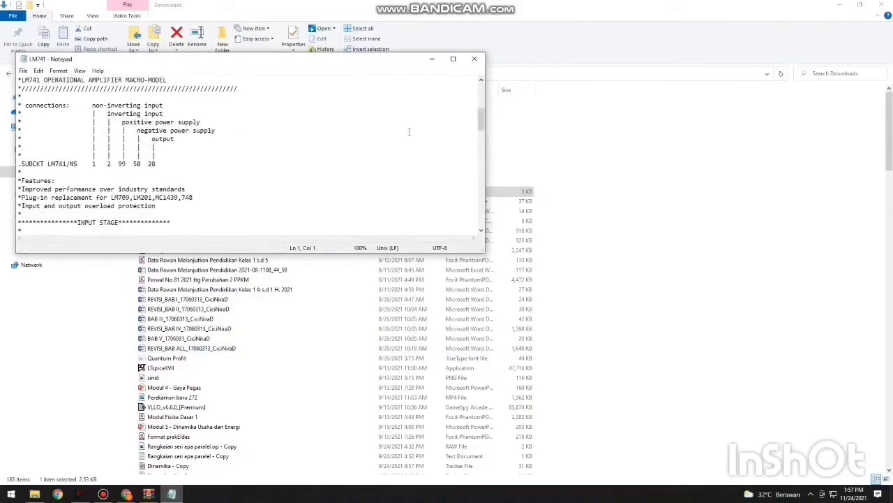
pyautogui.moveTo(45, 163); pyautogui.dragTo(86, 163)
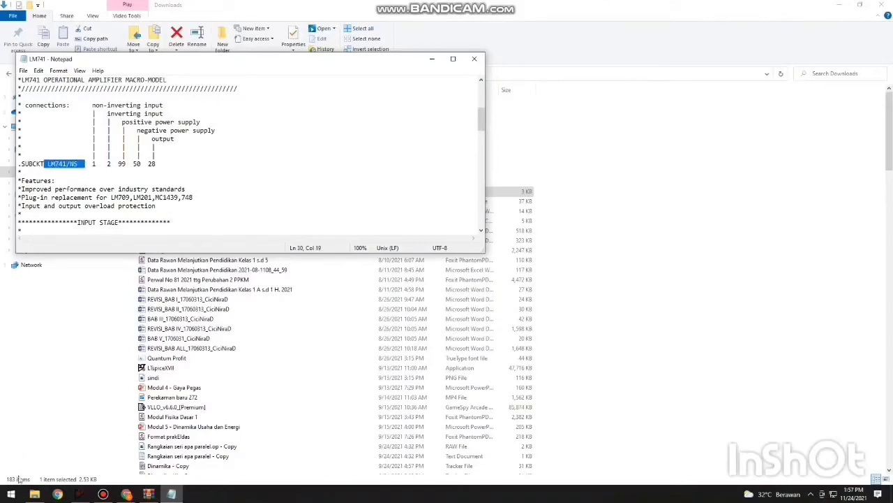
pyautogui.click(80, 493)
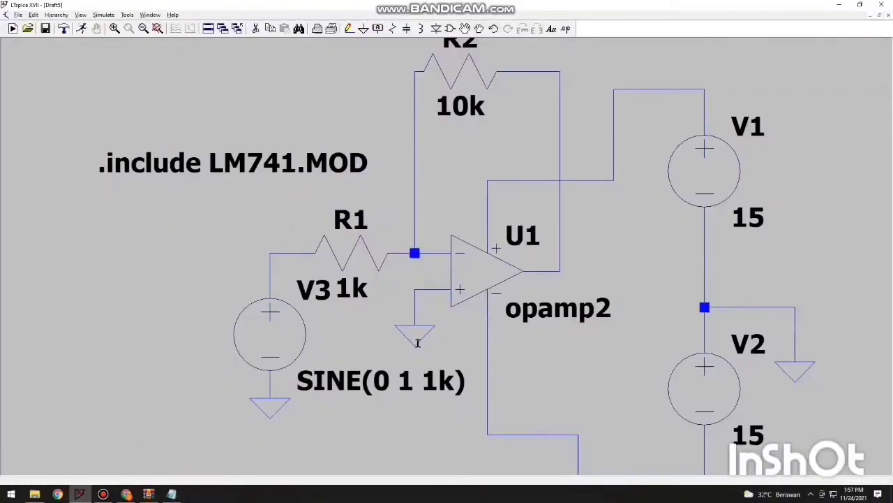
pyautogui.rightClick(531, 305)
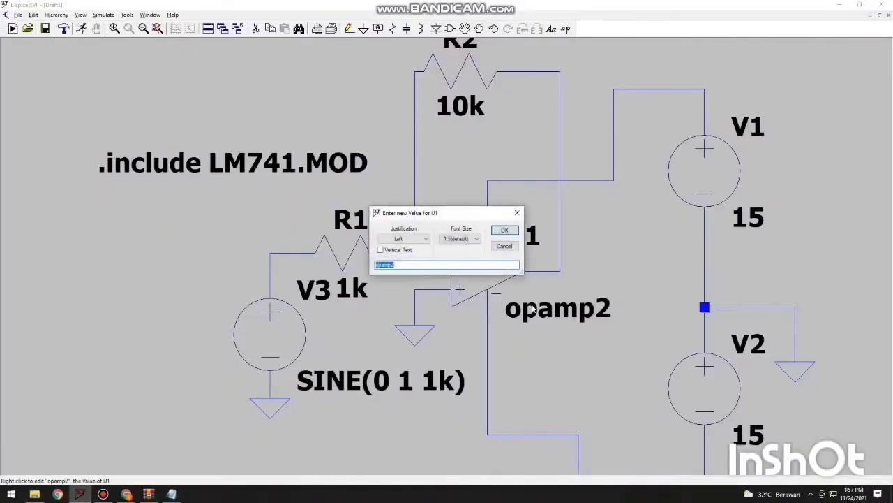
pyautogui.press('BackSpace')
pyautogui.hotkey('ctrl', 'v')
pyautogui.press('Return')
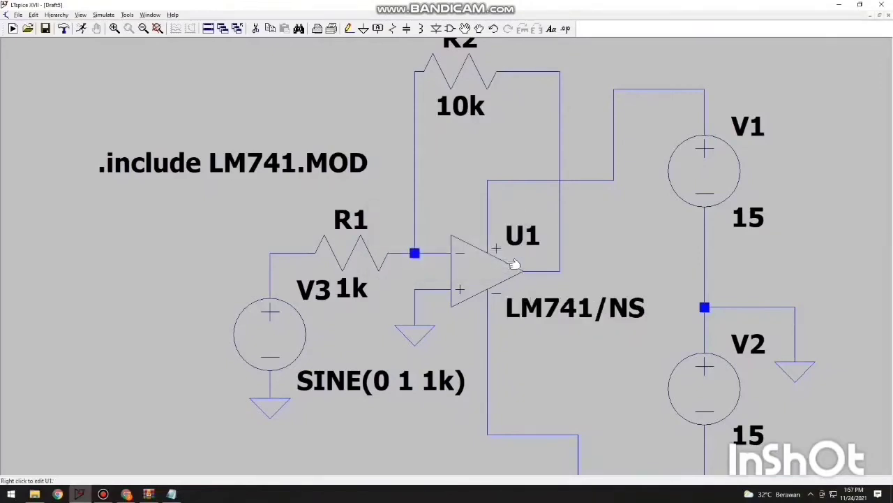
# Step: Create a net label named Vout and place it on the op-amp's output pin
pyautogui.click(378, 28)
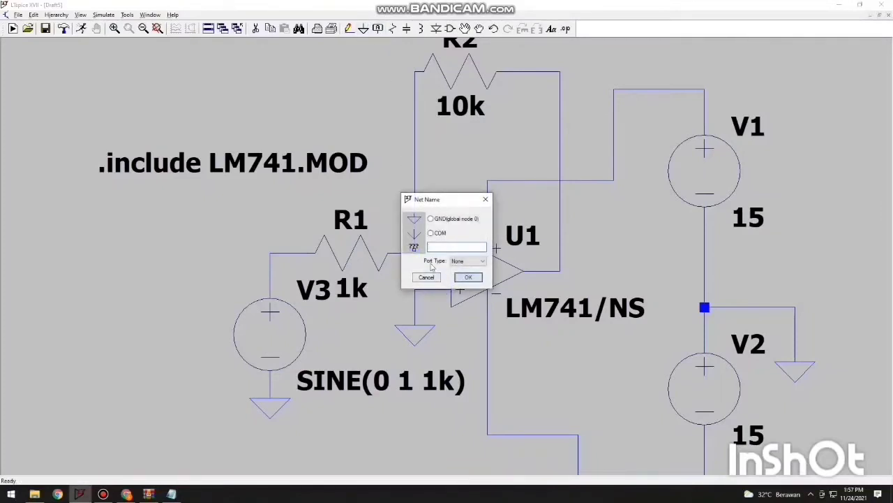
pyautogui.write('Vout')
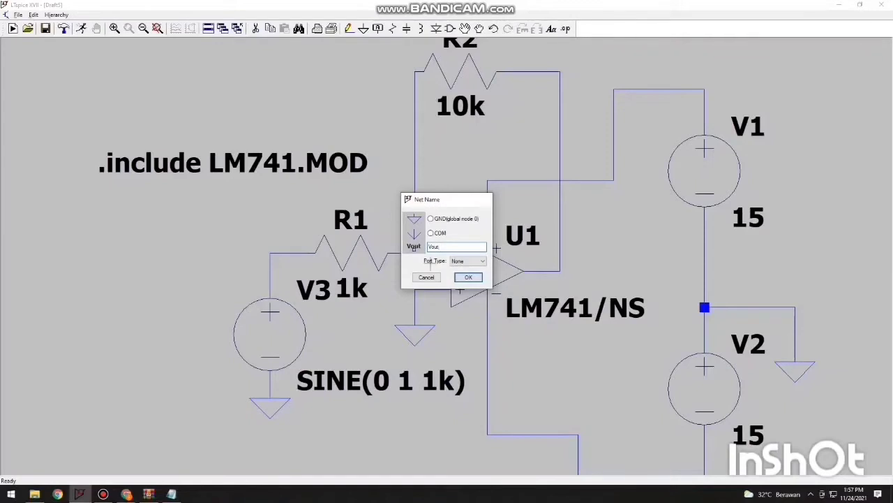
pyautogui.press('Return')
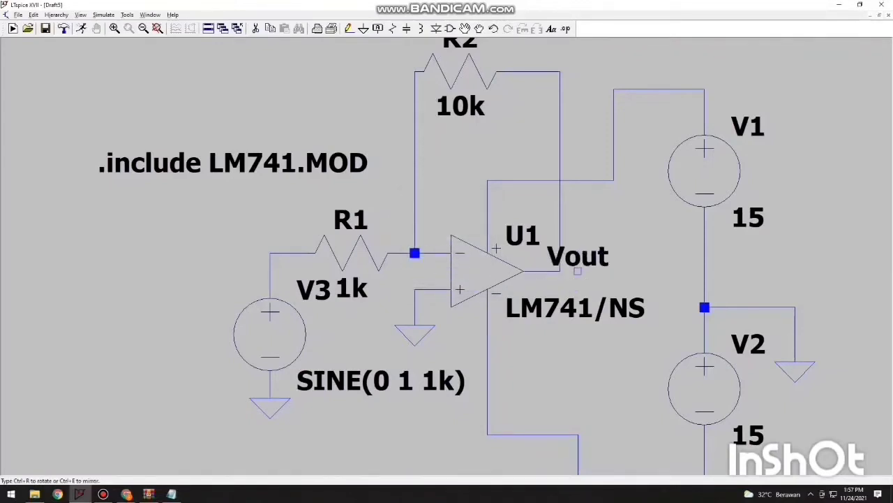
pyautogui.click(523, 270)
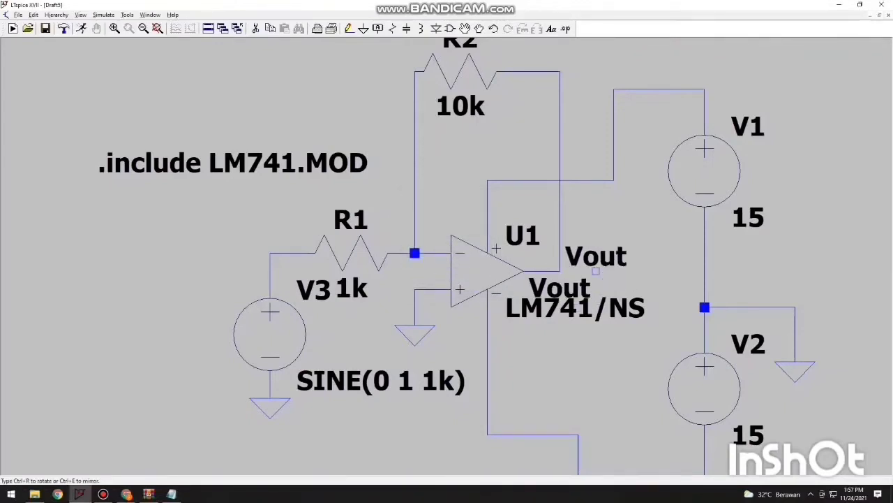
pyautogui.press('Escape')
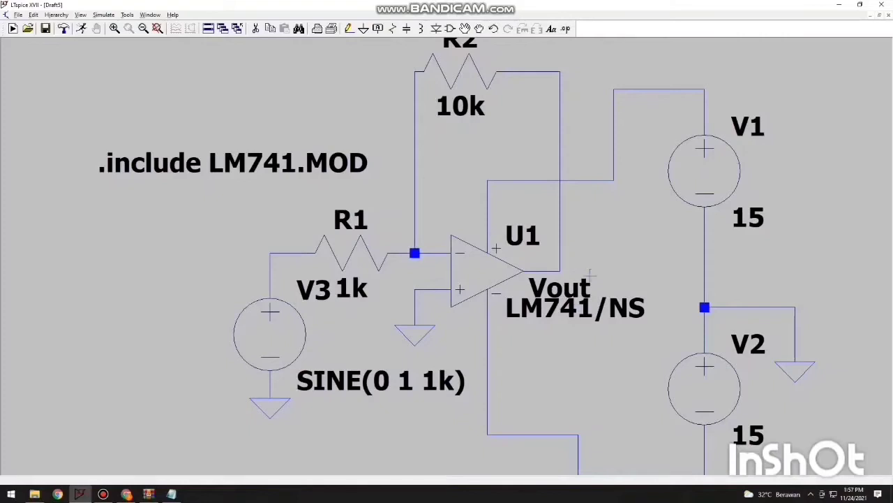
# Step: Run a transient simulation with a stop time of 100 ms and plot the voltage on the wire between V3 and R1
pyautogui.click(84, 28)
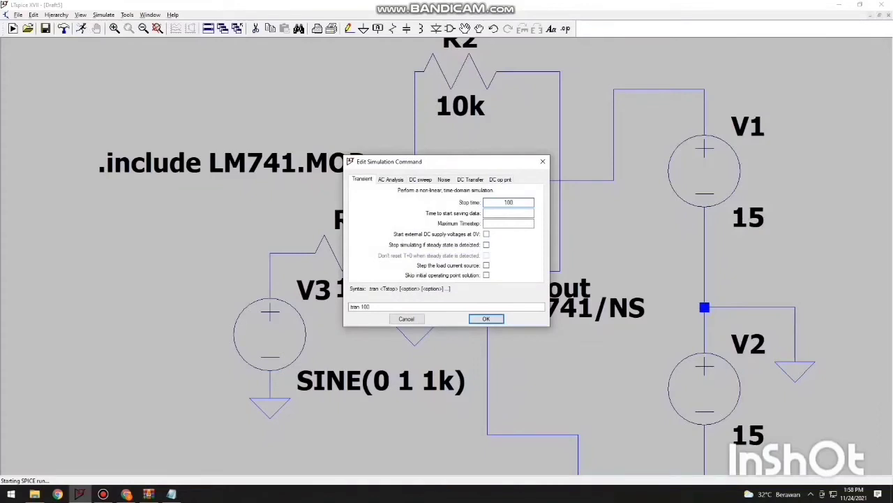
pyautogui.press('Return')
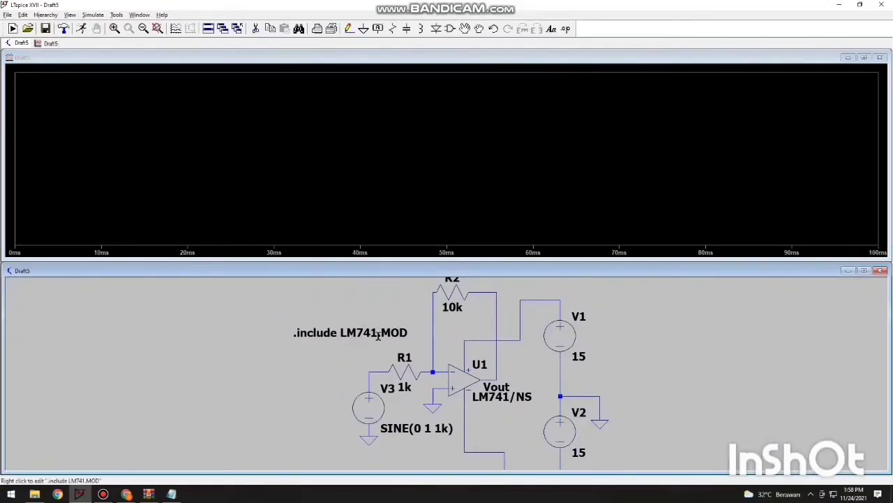
pyautogui.click(386, 369)
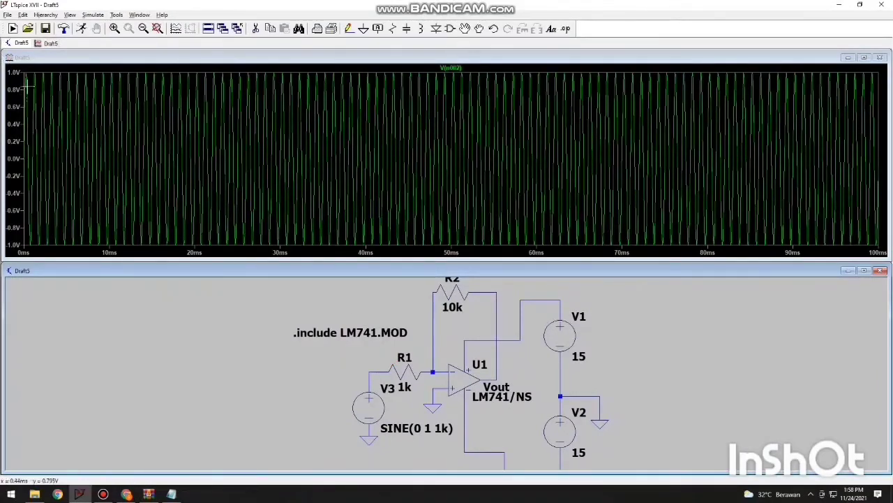
pyautogui.moveTo(23, 79); pyautogui.dragTo(229, 238)
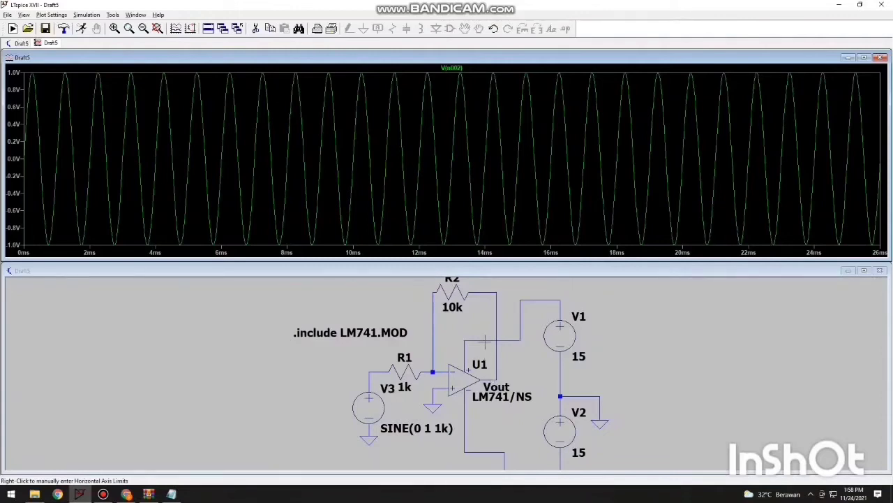
pyautogui.click(102, 494)
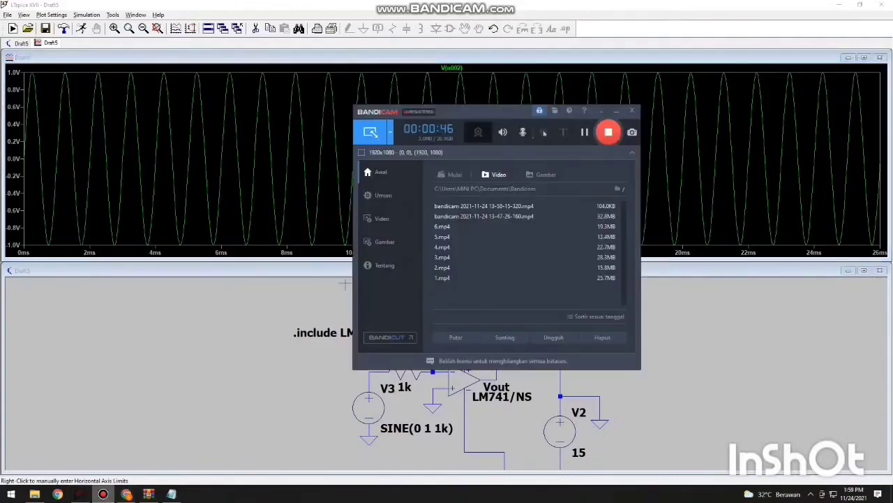
pyautogui.click(381, 218)
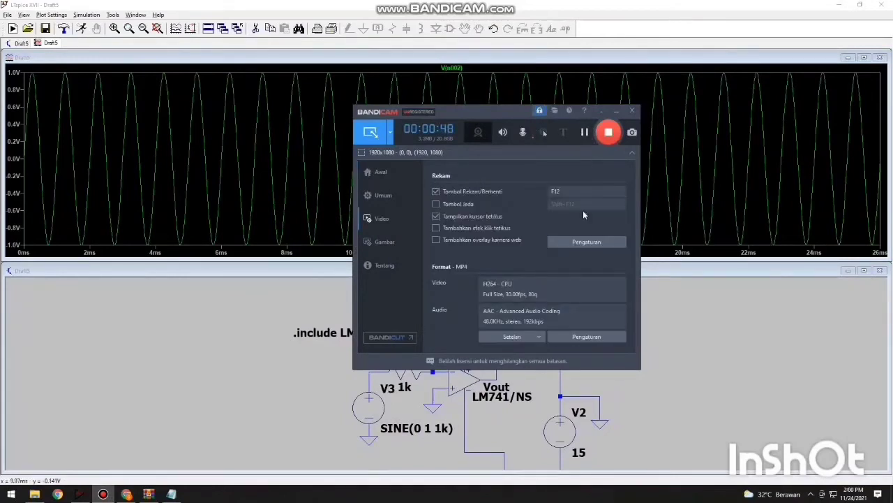
pyautogui.click(673, 314)
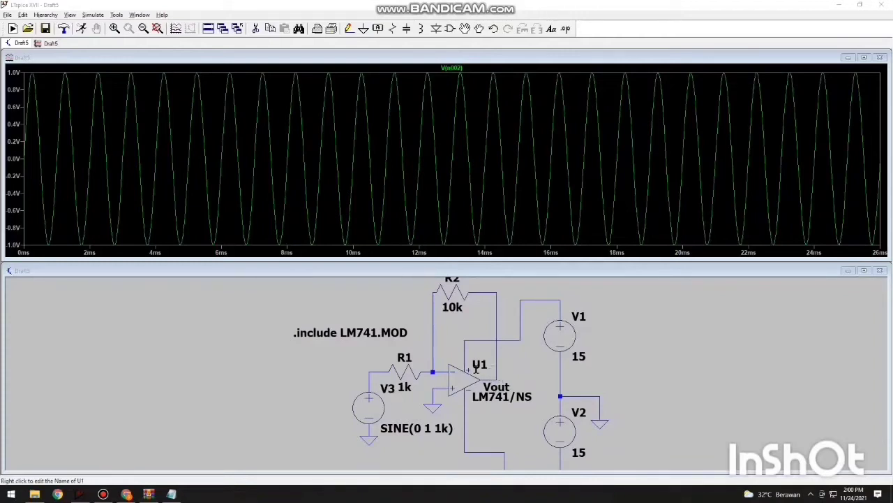
# Step: Add the Vout voltage to the plot alongside the input trace and fit the full simulation time in view
pyautogui.click(490, 375)
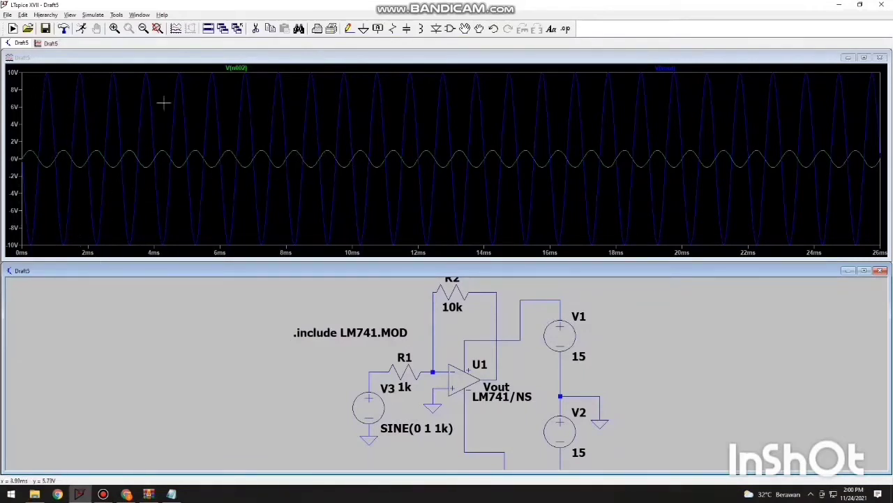
pyautogui.rightClick(278, 153)
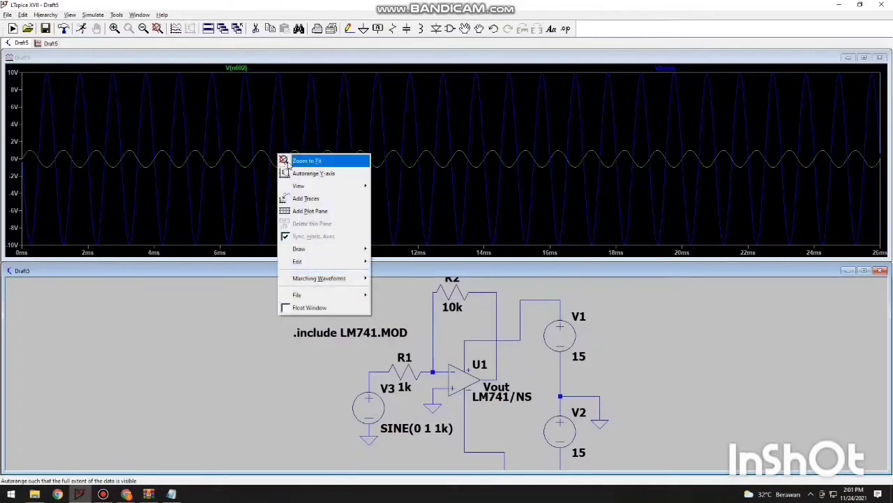
pyautogui.click(299, 160)
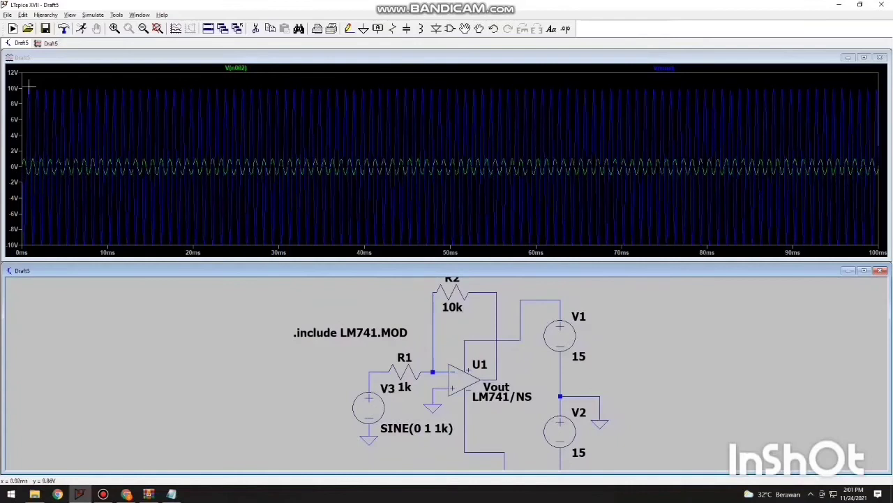
pyautogui.rightClick(262, 148)
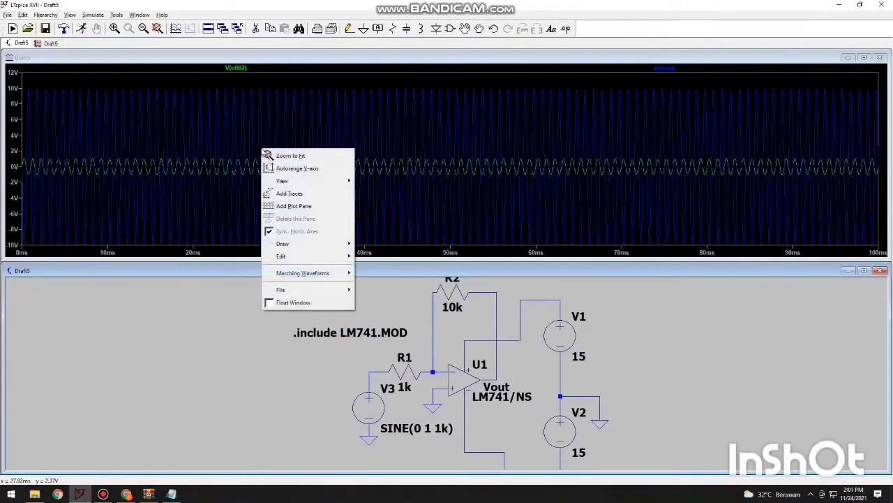
pyautogui.click(244, 117)
# Step: Add a second plot pane for the input voltage between V3 and R1, and leave only the Vout trace in the original pane
pyautogui.rightClick(232, 72)
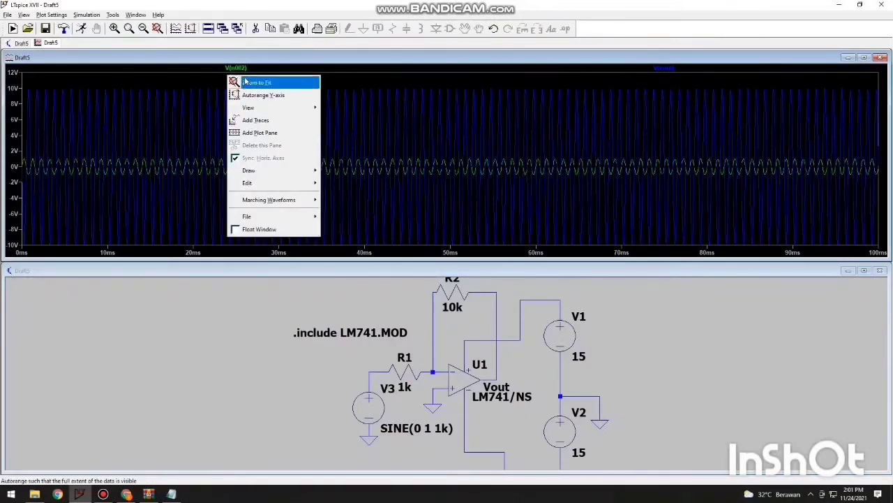
pyautogui.click(262, 135)
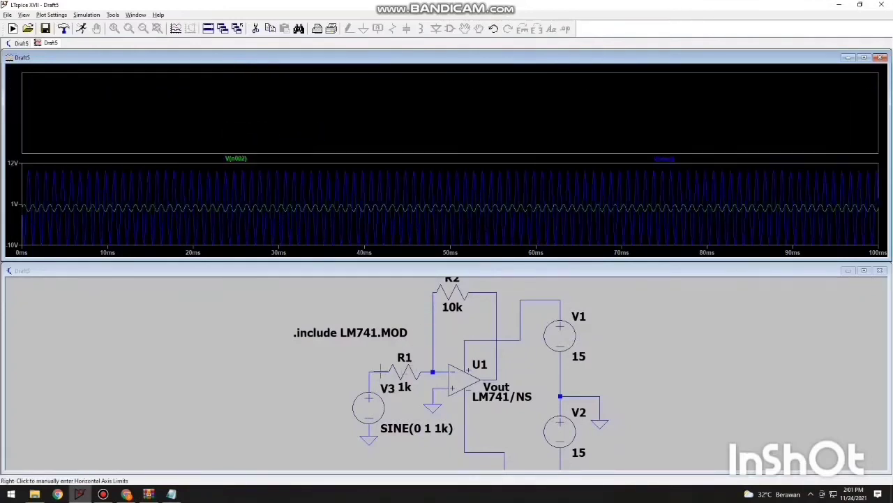
pyautogui.click(471, 355)
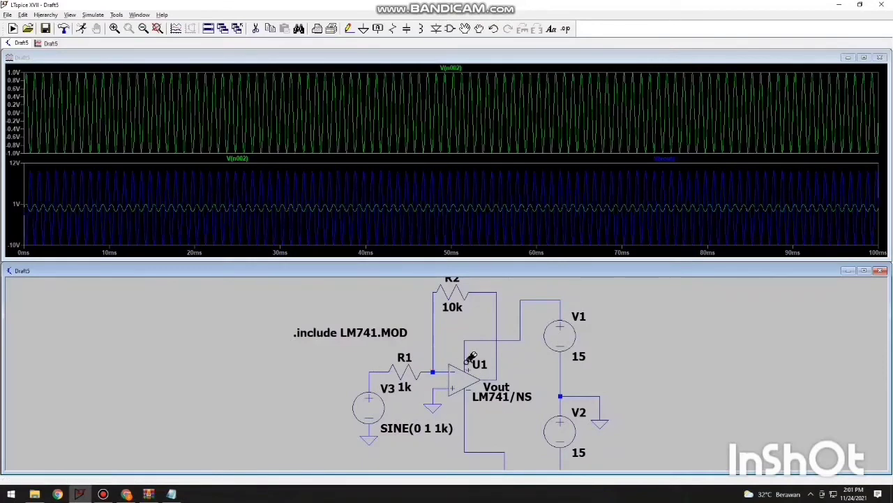
pyautogui.click(394, 218)
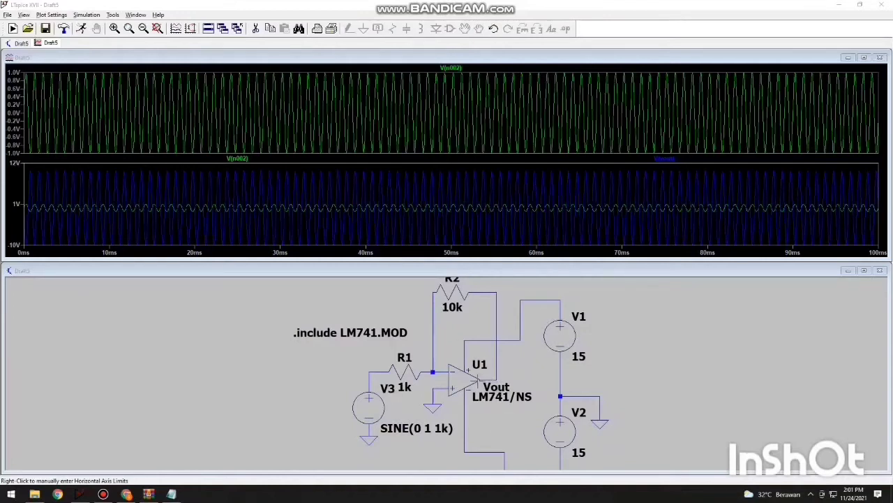
pyautogui.click(488, 381)
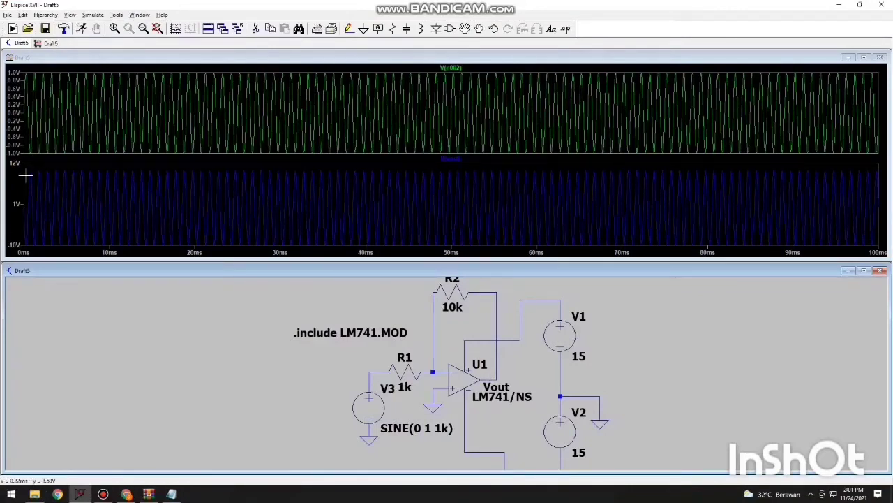
# Step: Examine the input and Vout waveforms closely over roughly the first 24 ms, comparing their amplitude and phase
pyautogui.moveTo(35, 177); pyautogui.dragTo(222, 229)
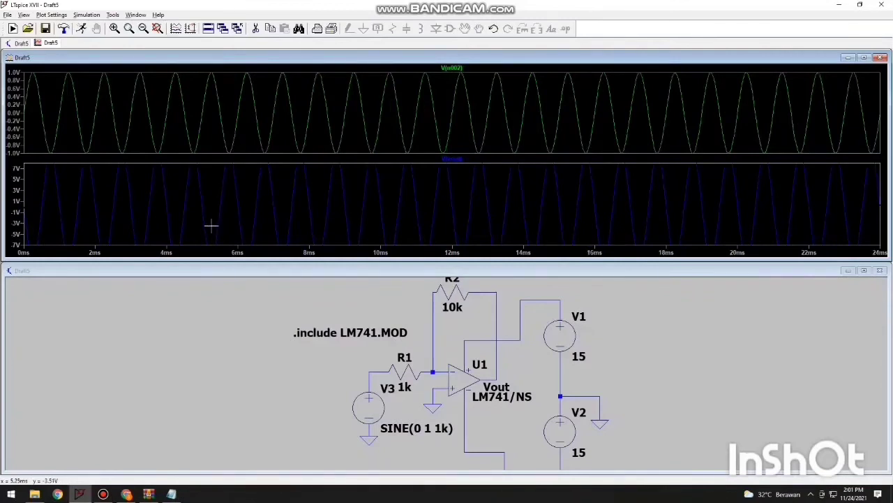
pyautogui.rightClick(208, 222)
pyautogui.click(230, 229)
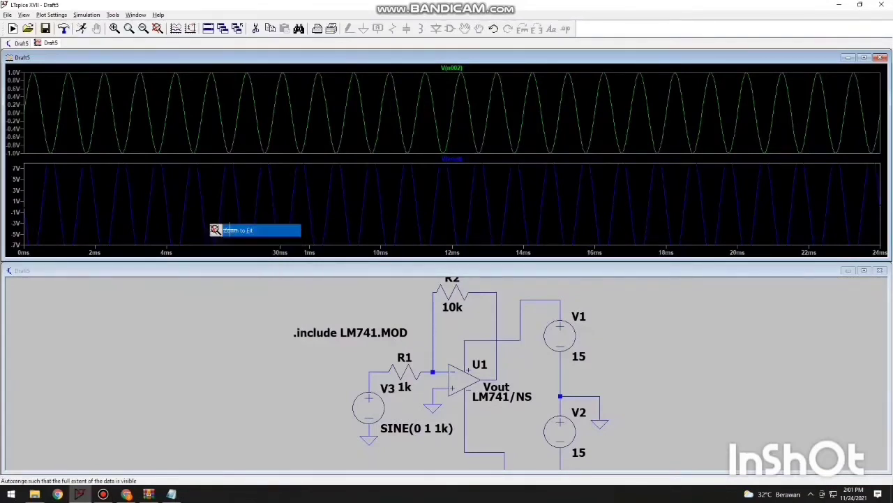
pyautogui.moveTo(26, 179); pyautogui.dragTo(217, 227)
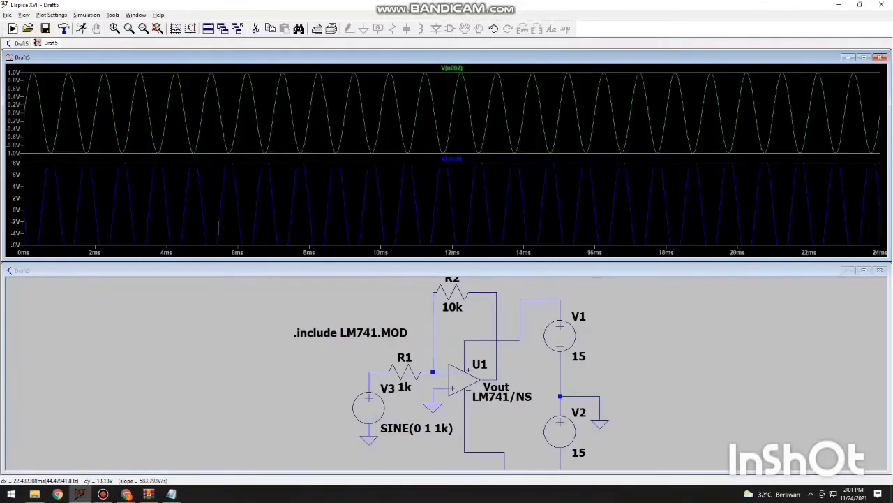
pyautogui.rightClick(218, 228)
pyautogui.click(230, 234)
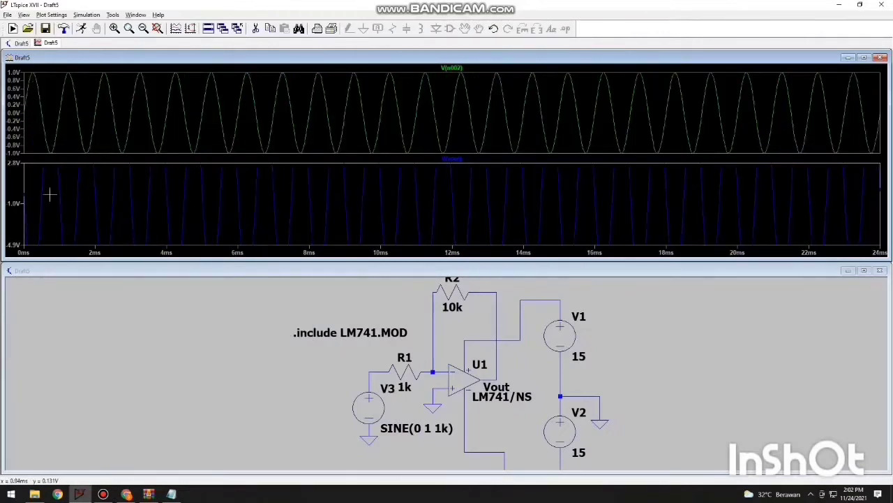
pyautogui.rightClick(94, 207)
pyautogui.click(119, 215)
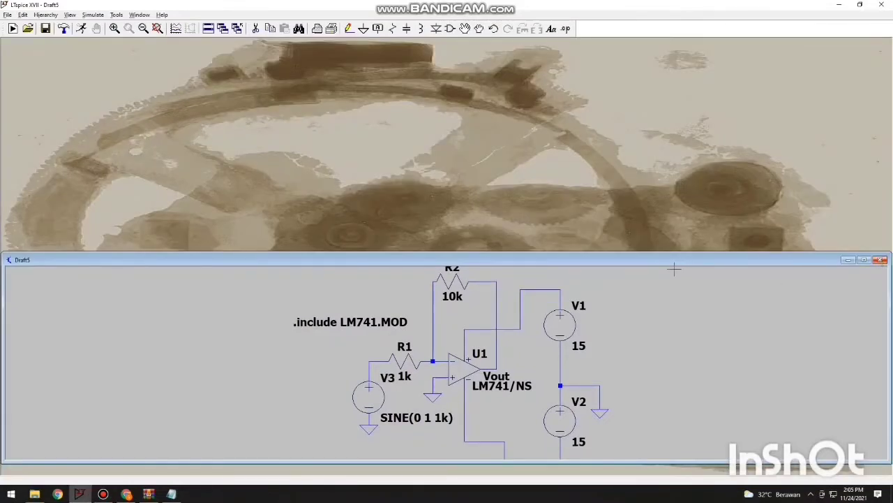
# Step: Maximize the Draft5 schematic window and create a new blank schematic
pyautogui.moveTo(574, 254); pyautogui.dragTo(533, 39)
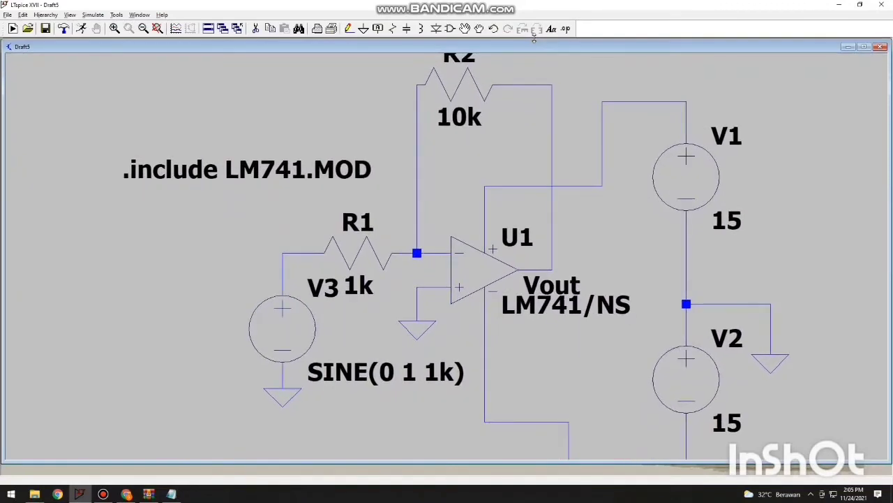
pyautogui.click(864, 47)
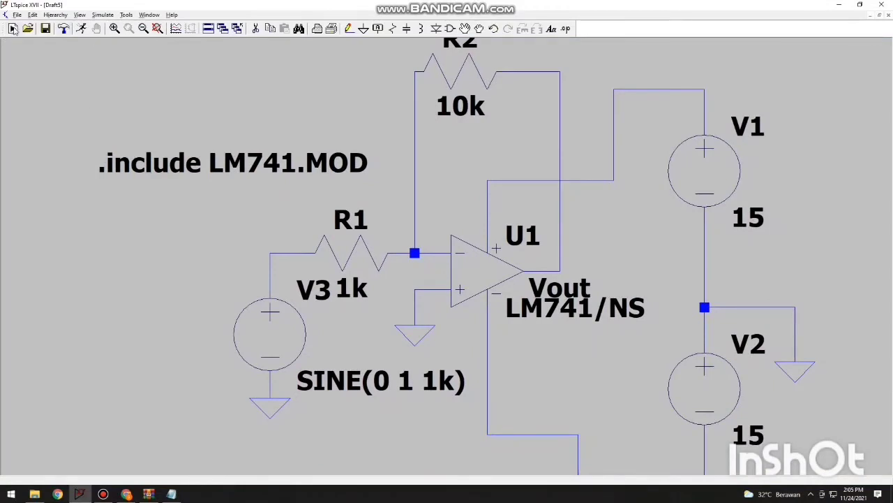
pyautogui.click(13, 29)
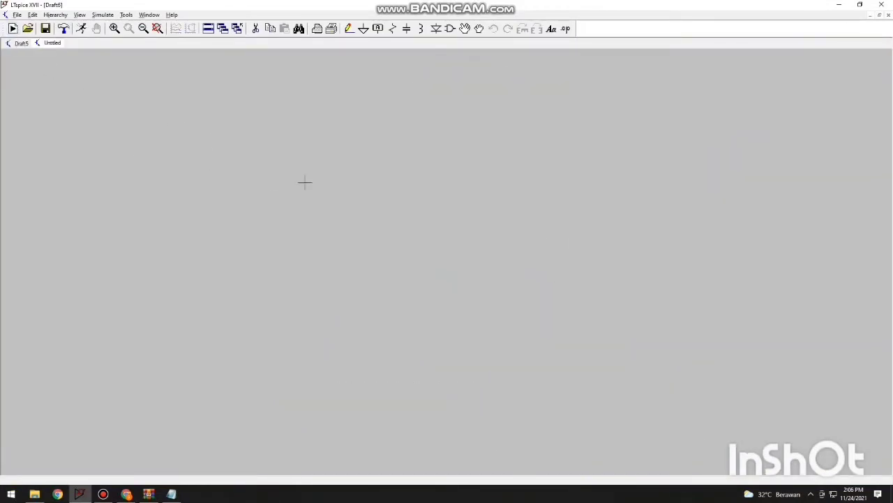
pyautogui.click(103, 493)
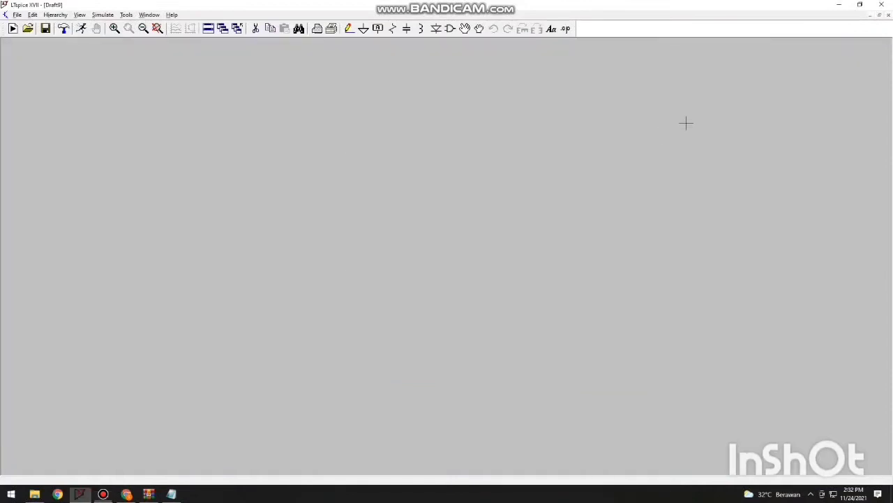
# Step: Place an opamp2 symbol from the OpAmps library in the middle of the blank schematic
pyautogui.click(452, 28)
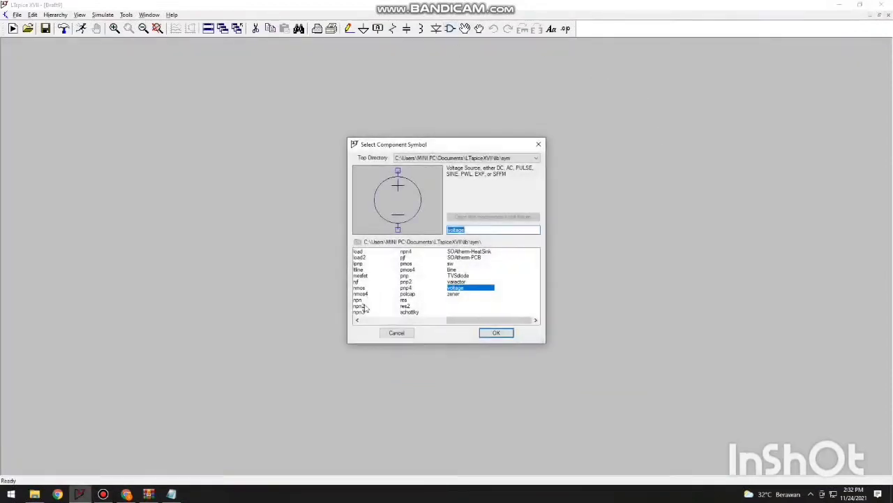
pyautogui.click(430, 320)
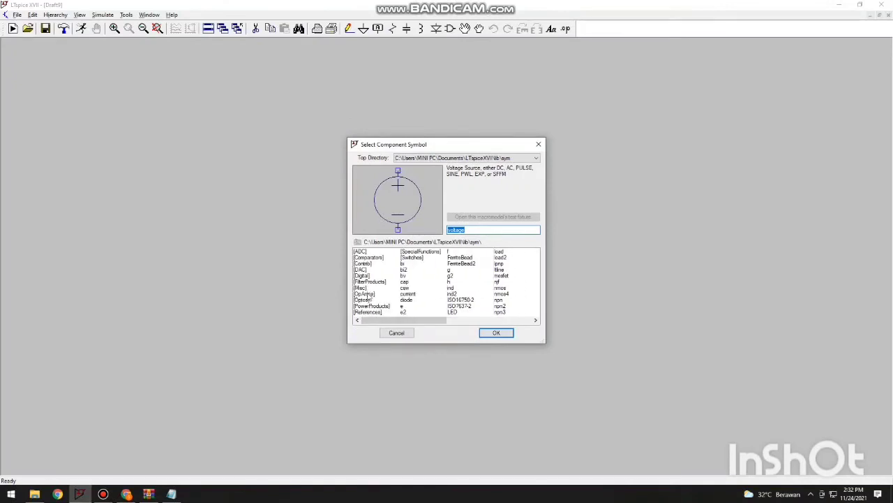
pyautogui.doubleClick(366, 294)
pyautogui.moveTo(368, 323); pyautogui.dragTo(529, 321)
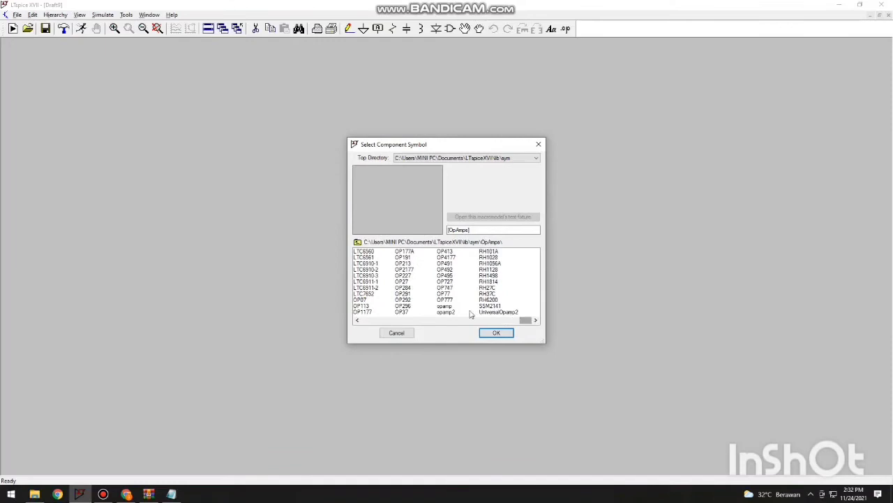
pyautogui.doubleClick(447, 312)
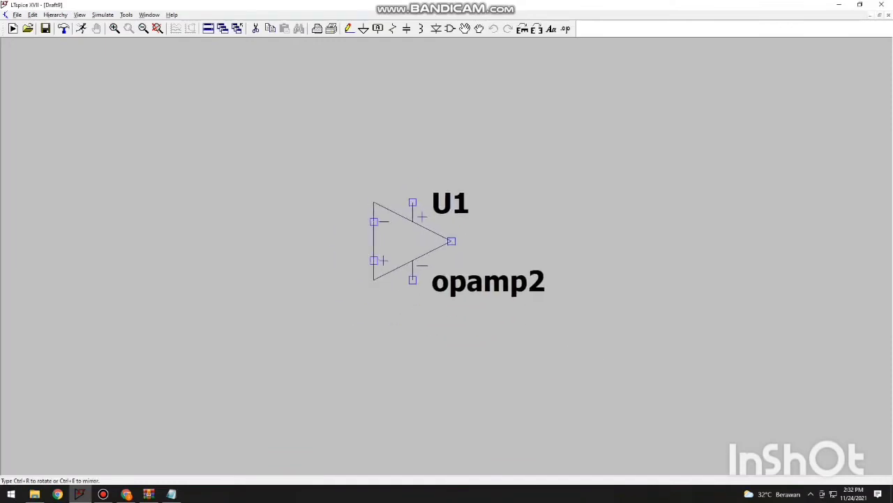
pyautogui.click(413, 241)
pyautogui.press('Escape')
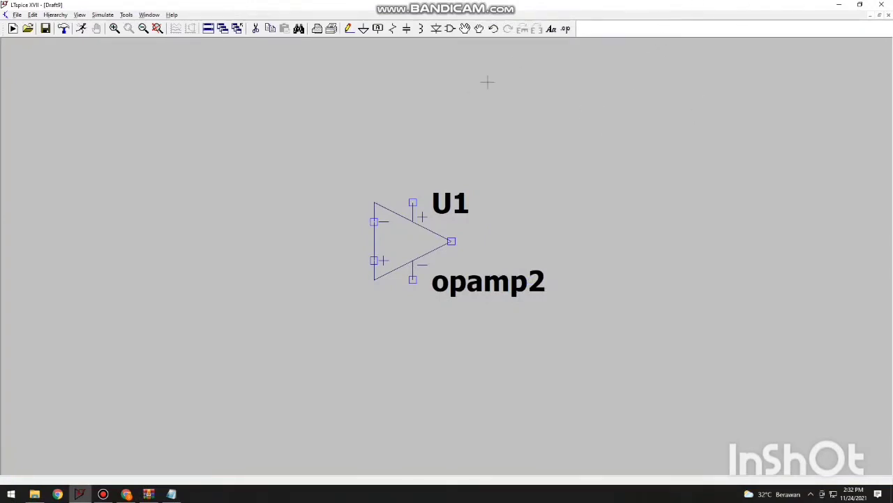
# Step: Place three voltage sources: two stacked to the right of the op-amp and one below-left of it
pyautogui.click(450, 29)
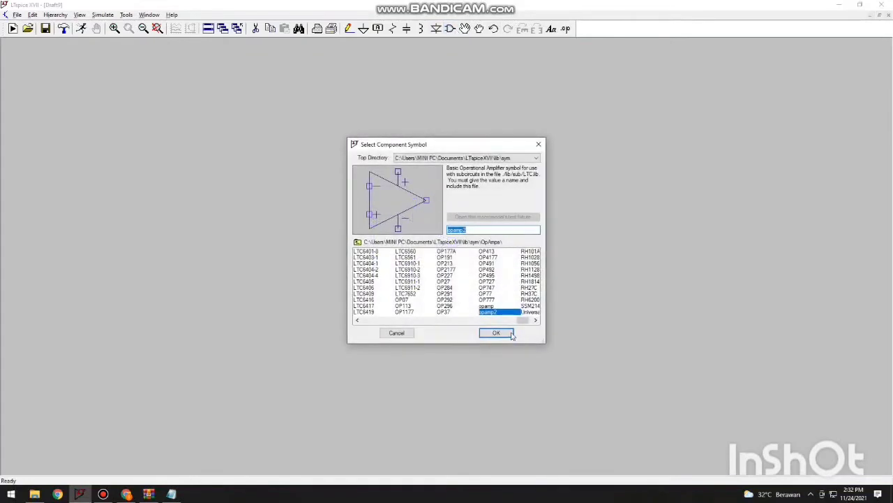
pyautogui.click(358, 242)
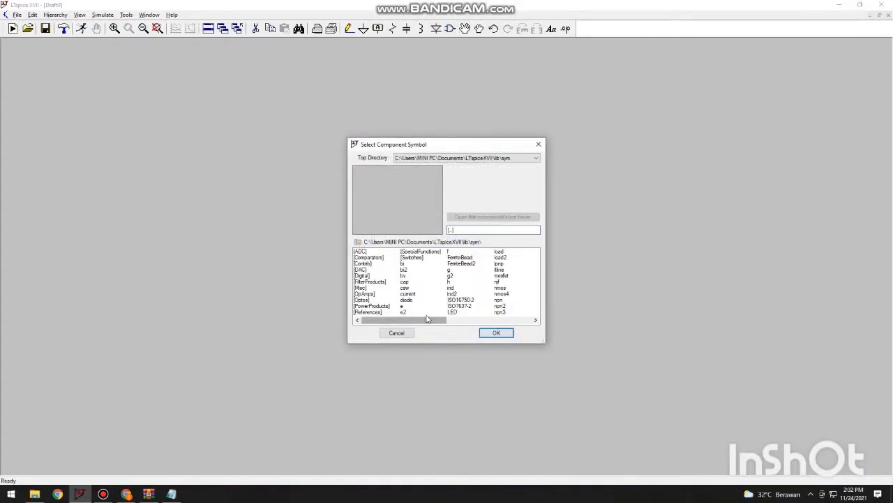
pyautogui.moveTo(460, 320); pyautogui.dragTo(531, 319)
pyautogui.click(457, 288)
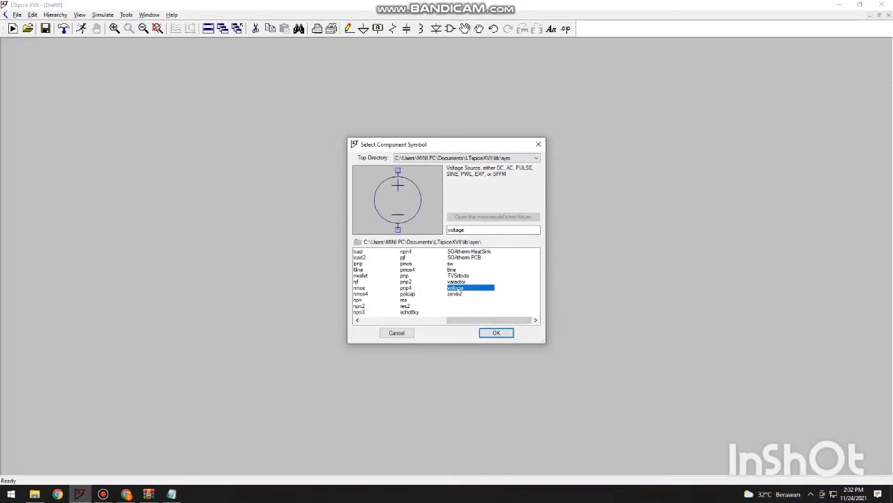
pyautogui.click(494, 332)
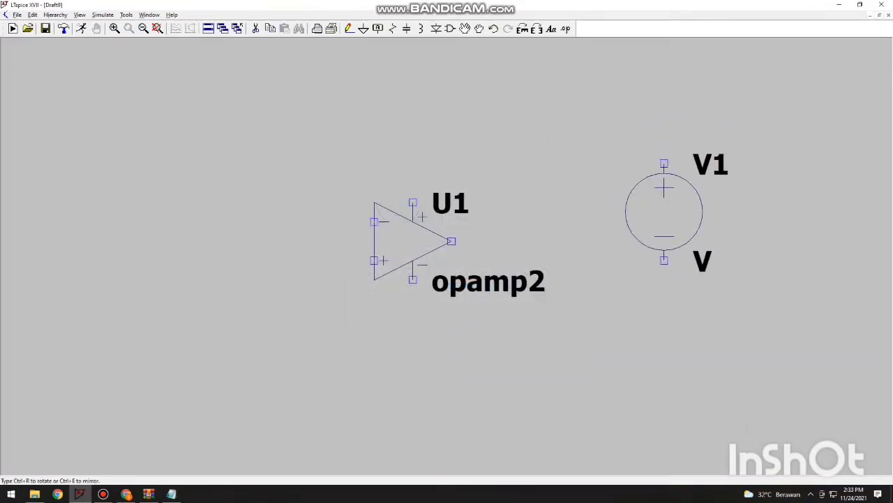
pyautogui.click(664, 211)
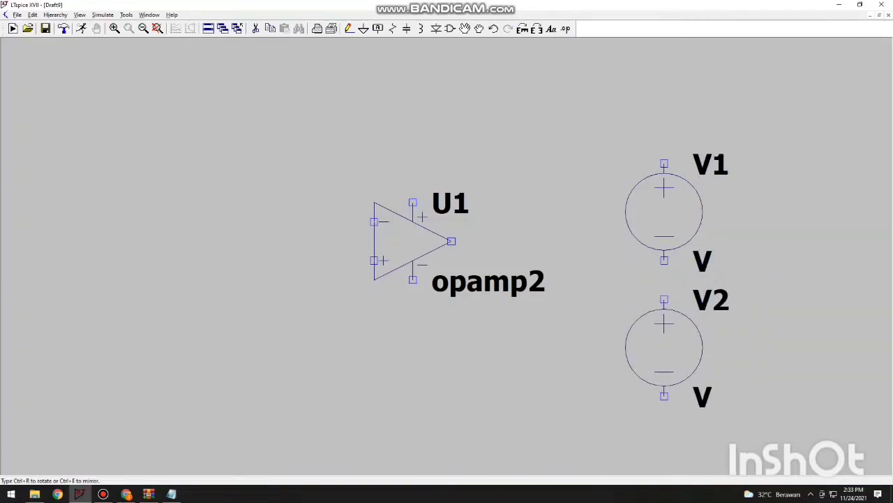
pyautogui.click(664, 366)
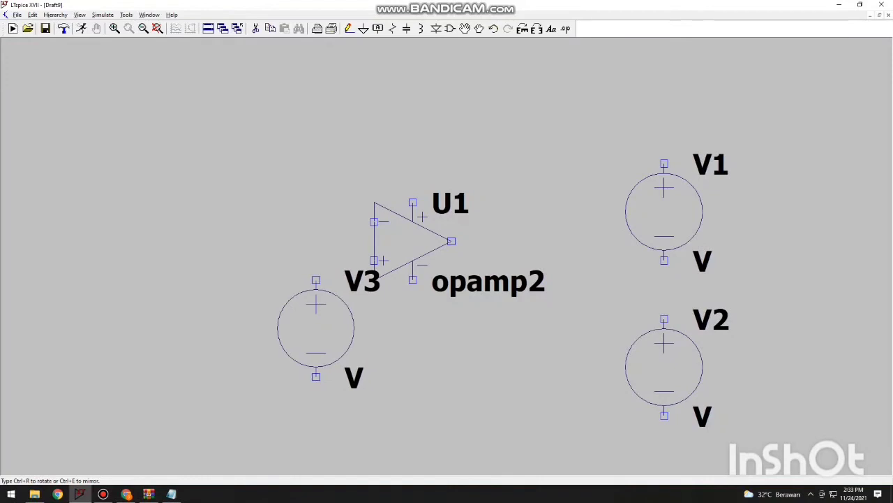
pyautogui.click(315, 328)
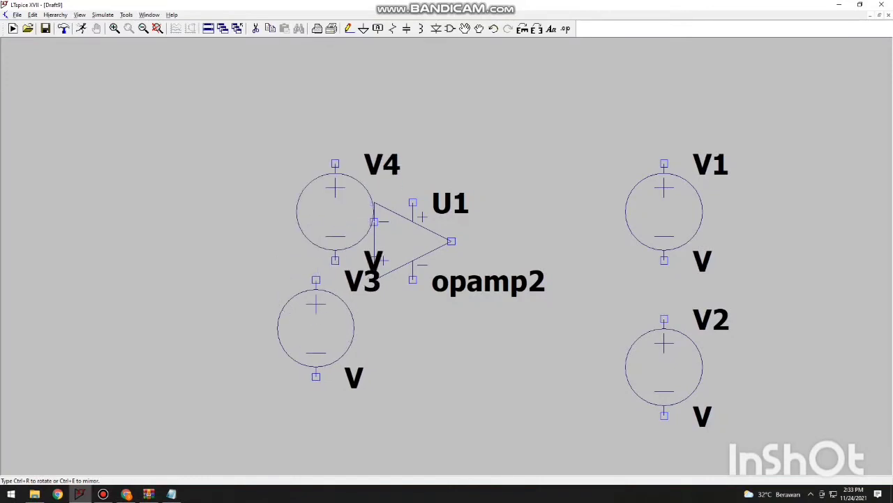
pyautogui.press('Escape')
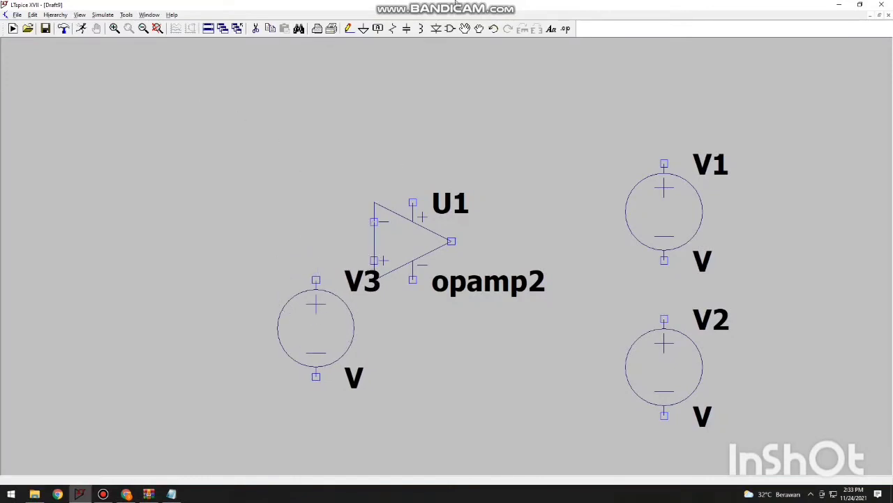
# Step: Place a vertical resistor R1 left of V3 and a horizontal resistor R2 above the op-amp
pyautogui.click(392, 29)
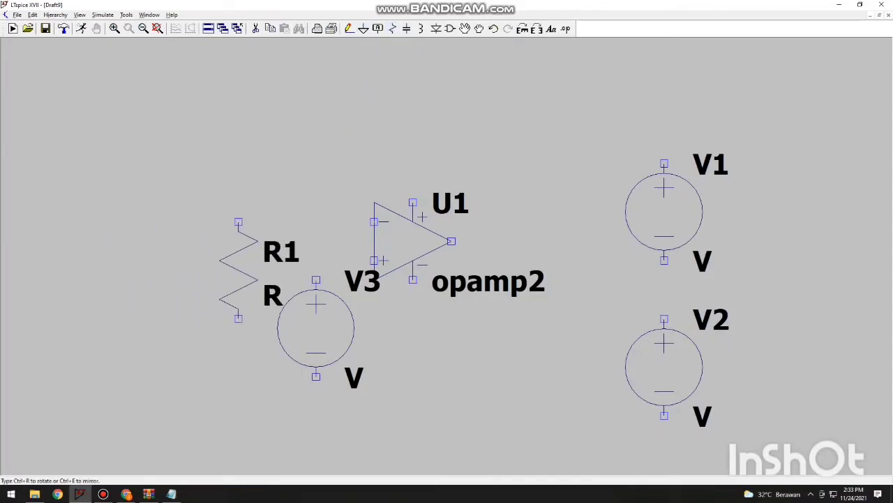
pyautogui.click(238, 222)
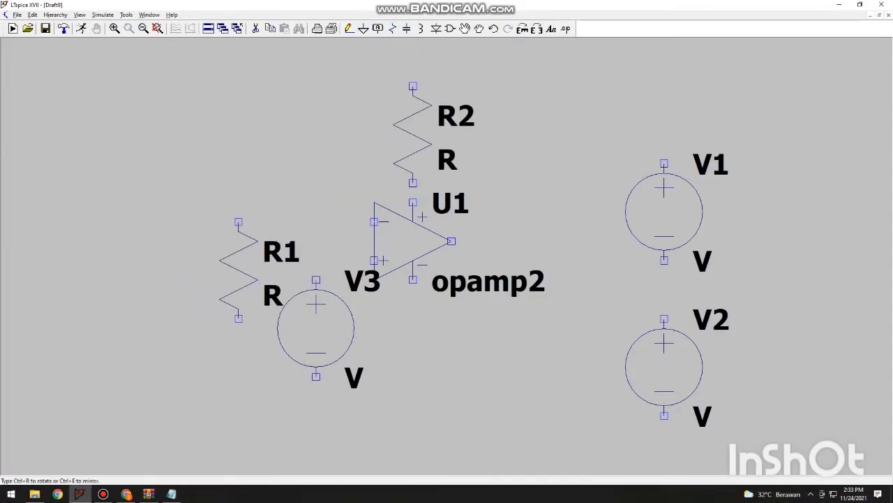
pyautogui.hotkey('ctrl', 'r')
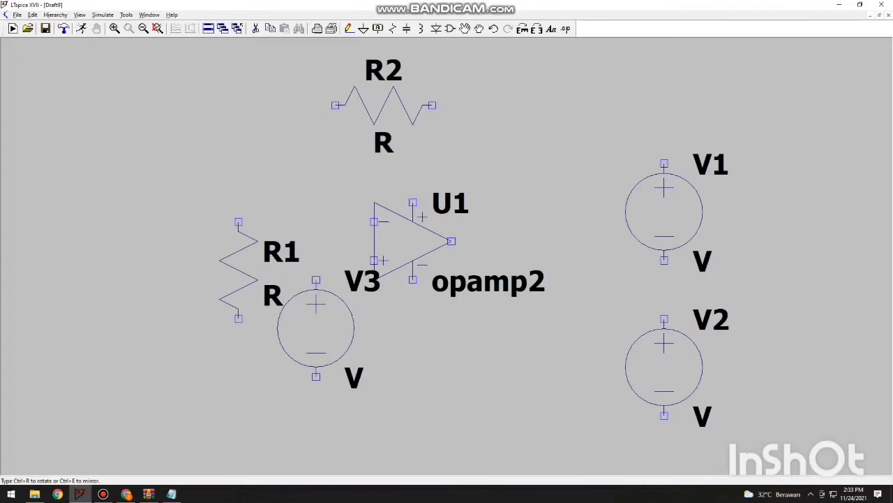
pyautogui.click(382, 143)
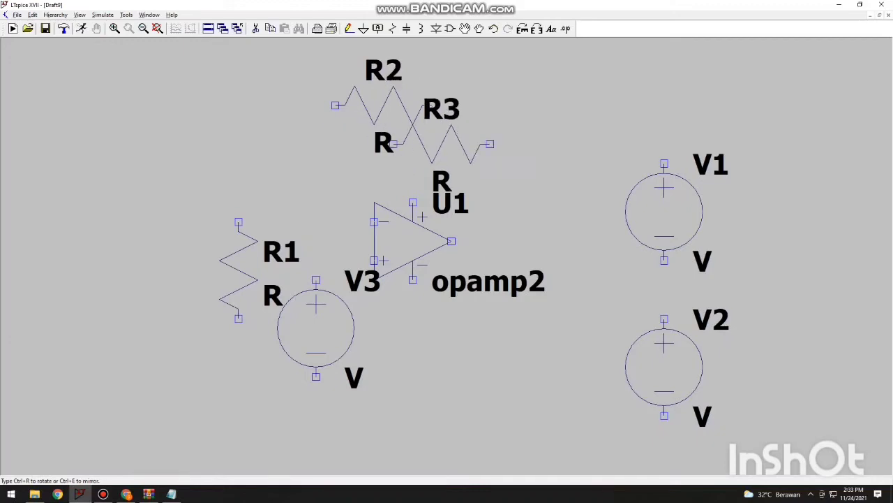
pyautogui.press('Escape')
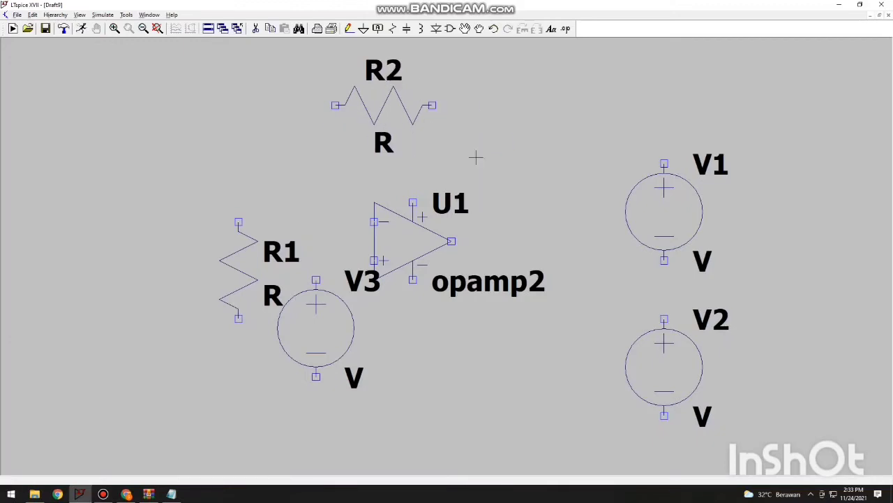
# Step: Try to wire R1's upper terminal straight across to the op-amp's inverting input
pyautogui.click(348, 29)
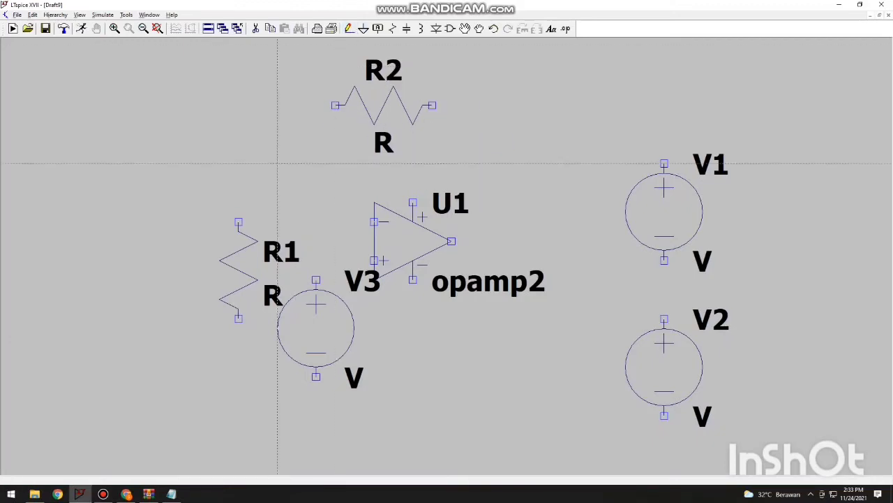
pyautogui.click(239, 221)
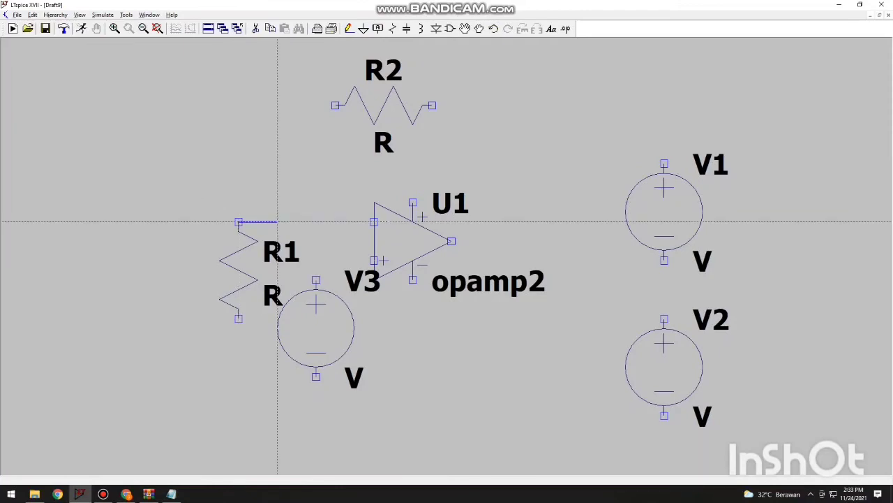
pyautogui.click(374, 222)
pyautogui.rightClick(374, 222)
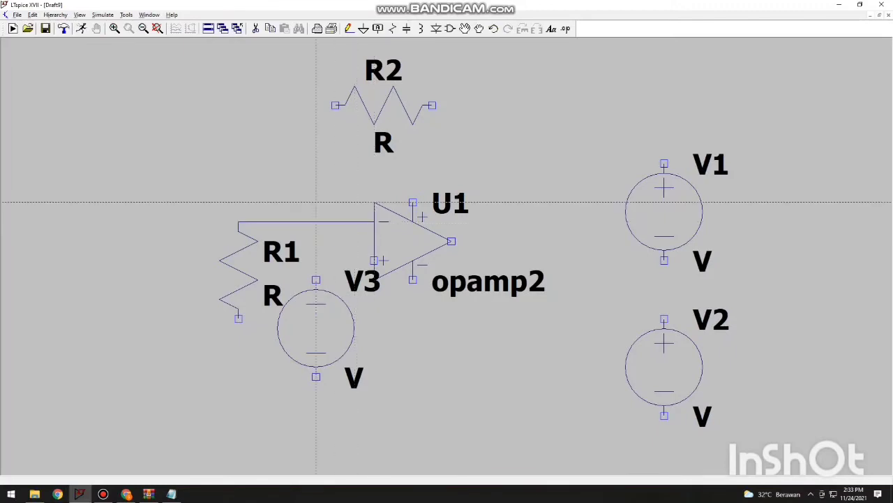
# Step: Wire R2's left terminal down to the op-amp's inverting input and join R1's upper terminal to that wire
pyautogui.scroll(-1, 396, 146)
pyautogui.click(397, 147)
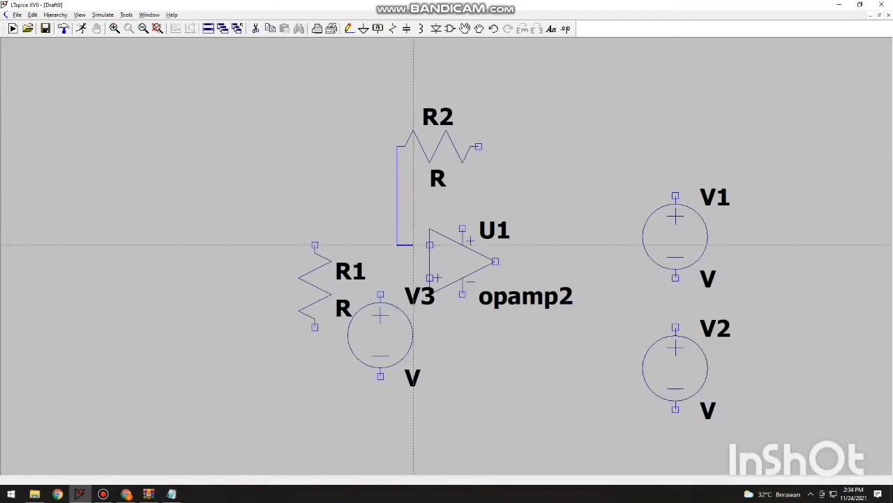
pyautogui.click(429, 244)
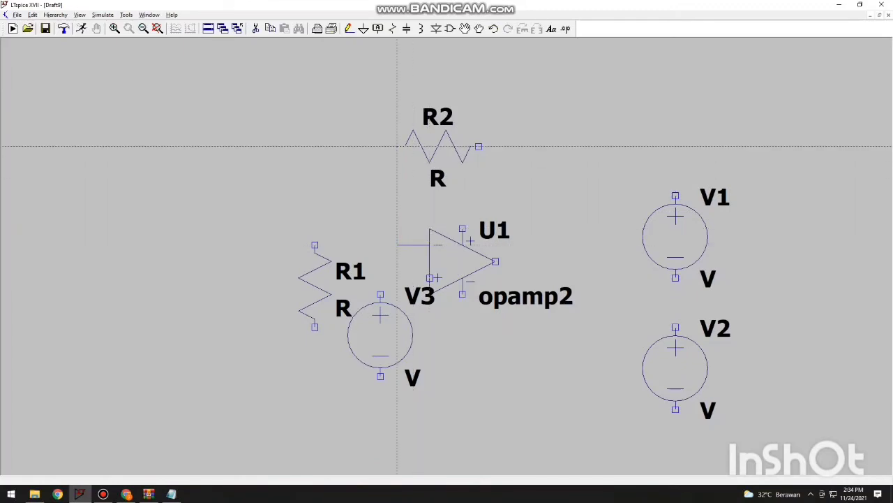
pyautogui.click(315, 245)
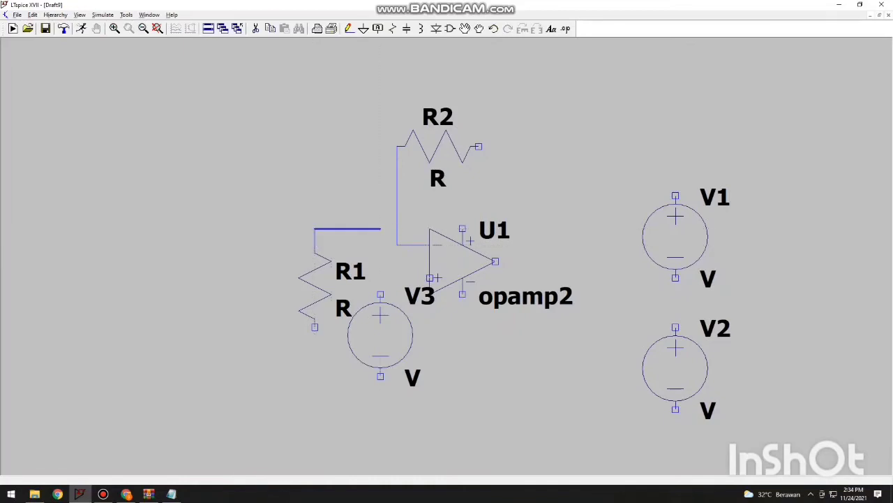
pyautogui.click(396, 228)
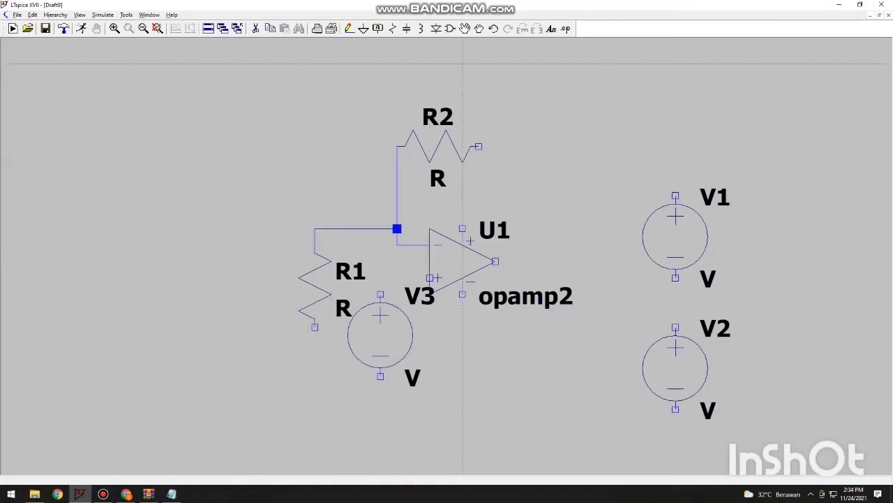
# Step: Wire R2's right terminal around to the op-amp's output to close the feedback loop
pyautogui.click(478, 146)
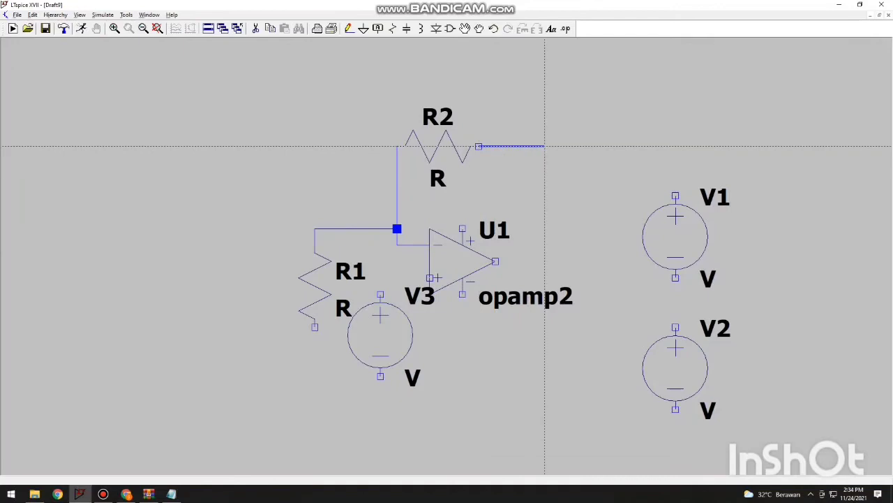
pyautogui.click(528, 145)
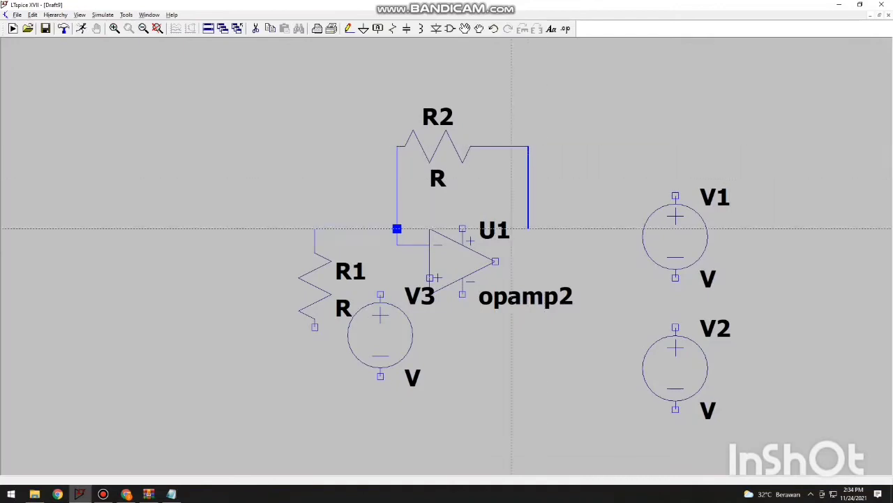
pyautogui.click(495, 261)
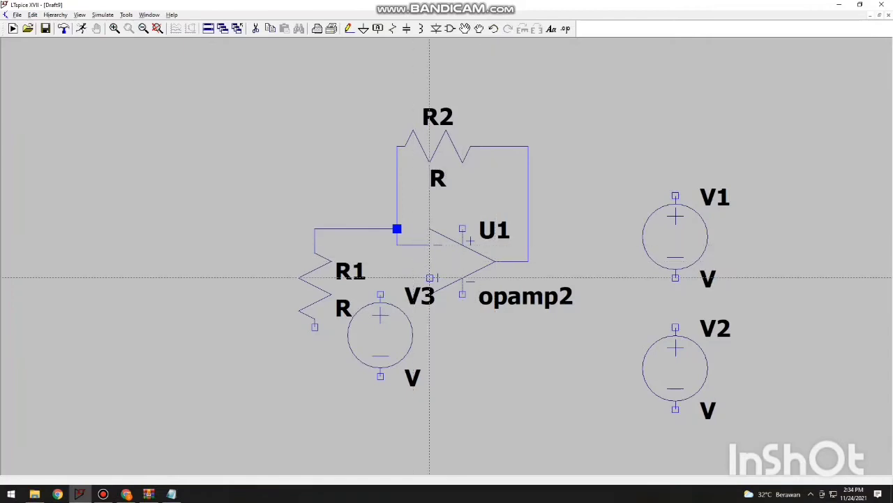
# Step: Wire the op-amp's non-inverting input to V3's positive terminal and extend short wire stubs below V3 and R1
pyautogui.click(429, 278)
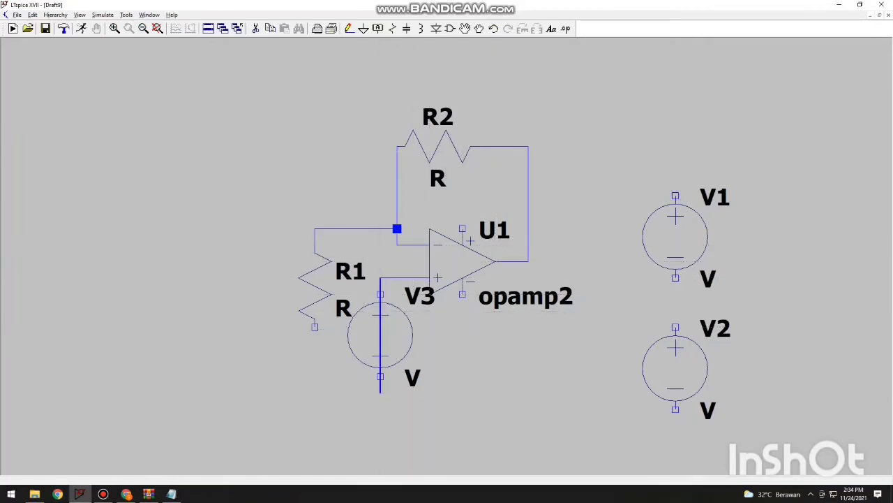
pyautogui.click(365, 392)
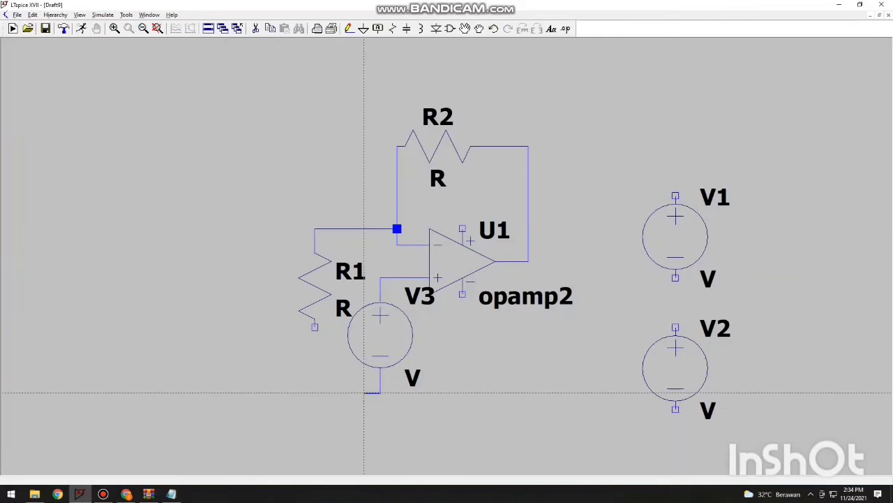
pyautogui.press('Escape')
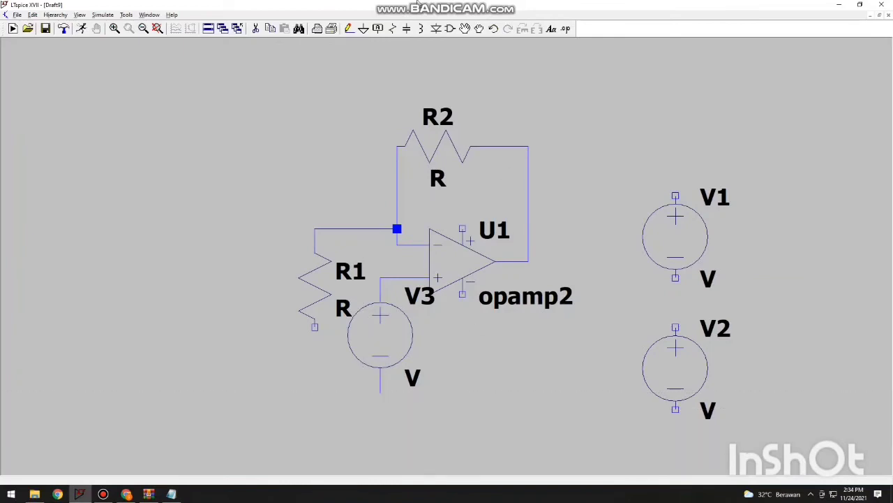
pyautogui.click(349, 29)
pyautogui.click(315, 326)
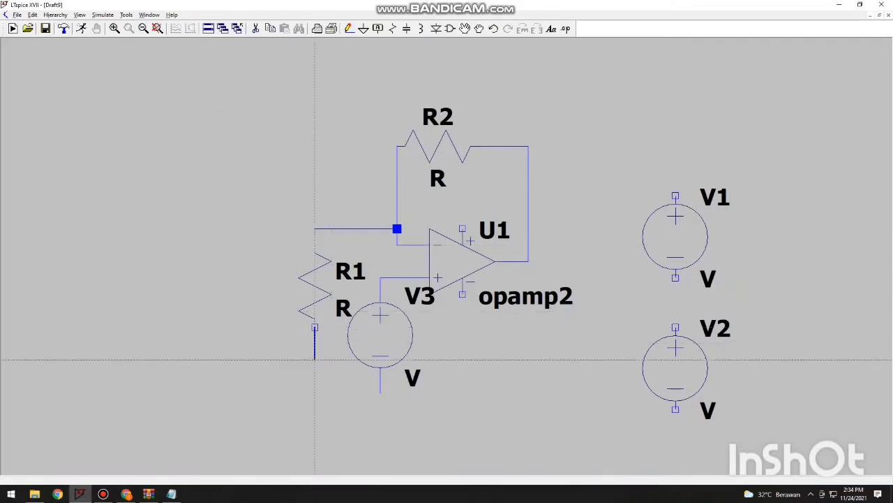
pyautogui.click(315, 359)
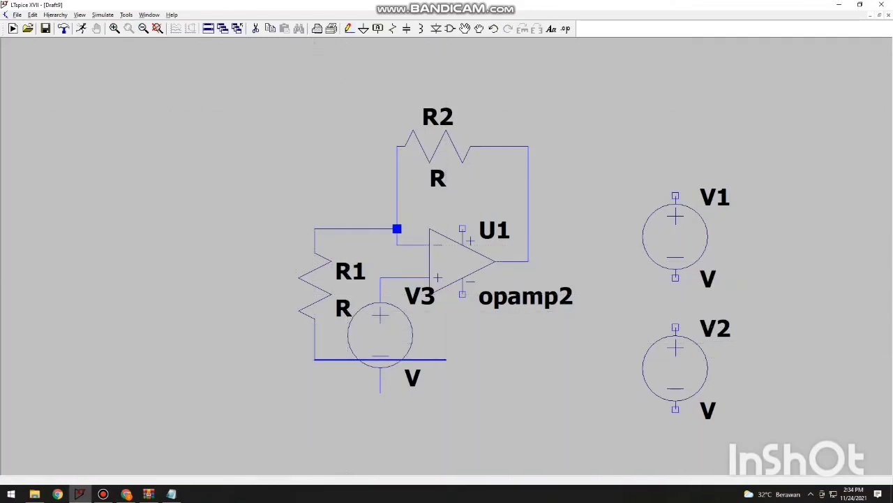
pyautogui.press('Escape')
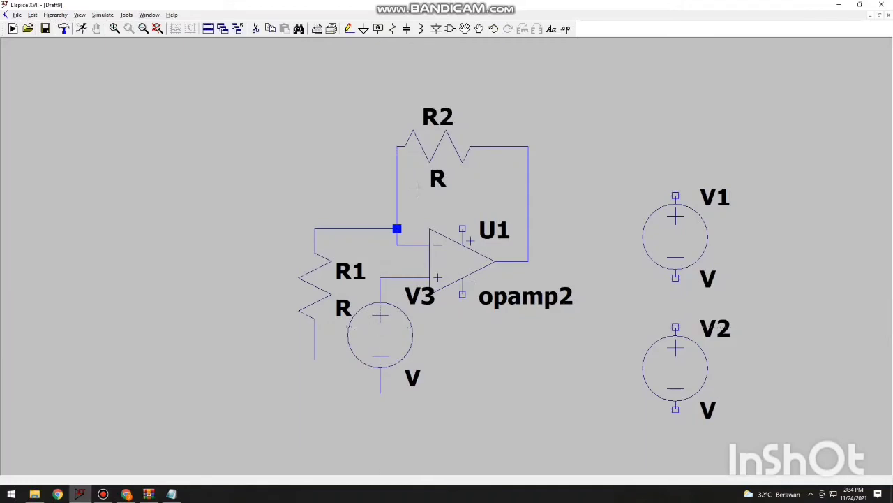
# Step: Wire the op-amp's negative supply pin around to V2's lower terminal and on up through V2 and V1 in series
pyautogui.click(349, 28)
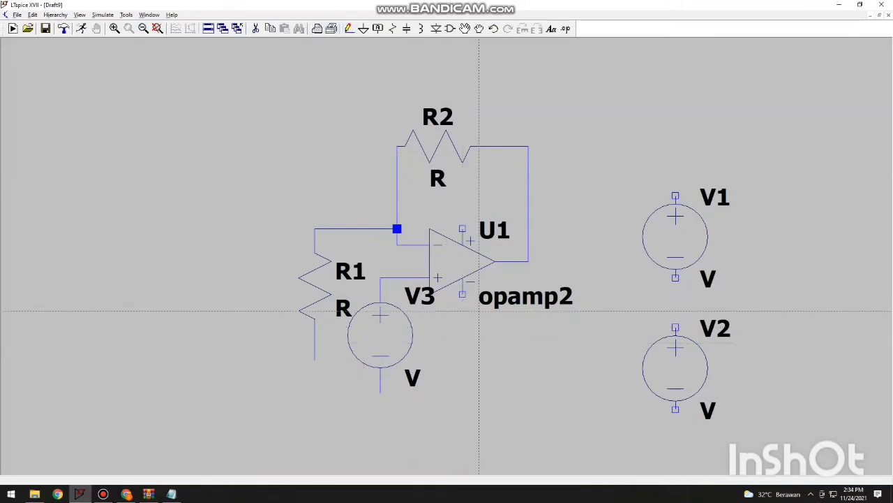
pyautogui.click(462, 294)
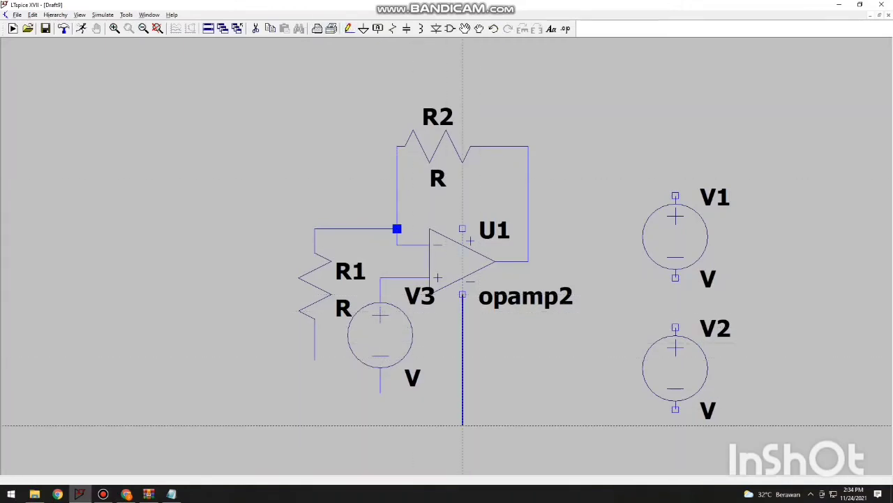
pyautogui.click(462, 440)
pyautogui.press('Escape')
pyautogui.moveTo(733, 321); pyautogui.dragTo(733, 36)
pyautogui.press('F3')
pyautogui.click(462, 154)
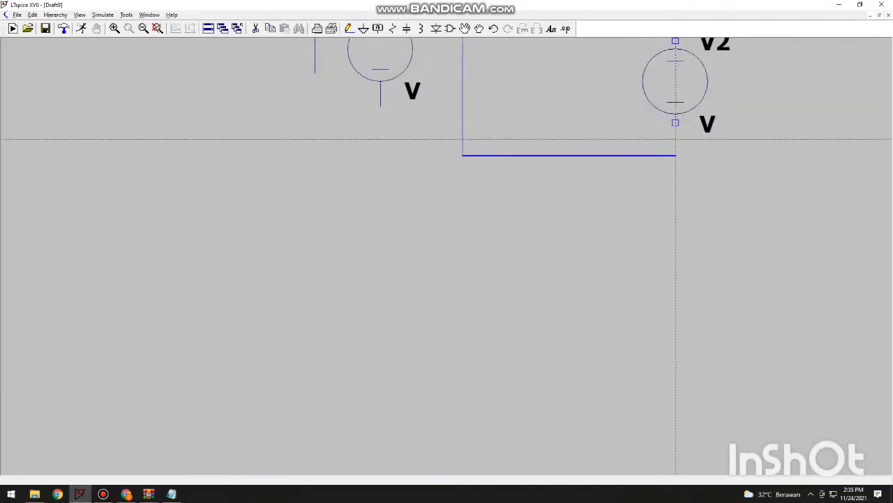
pyautogui.moveTo(676, 39)
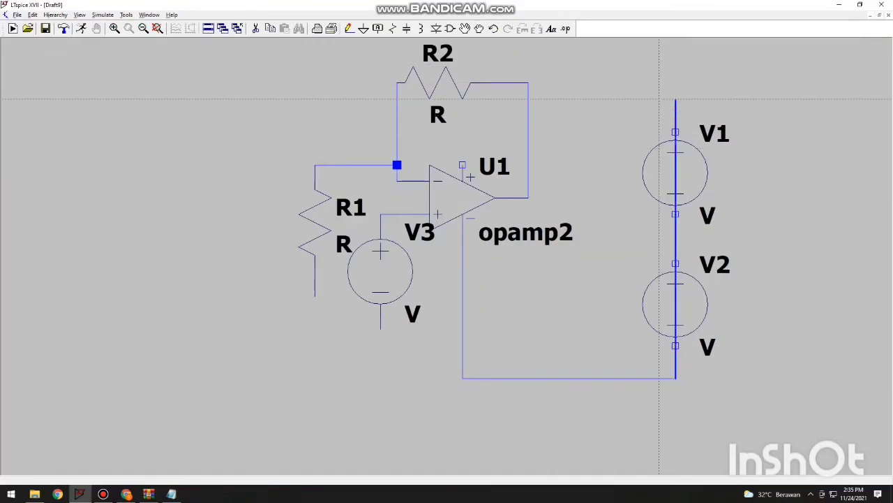
pyautogui.click(676, 99)
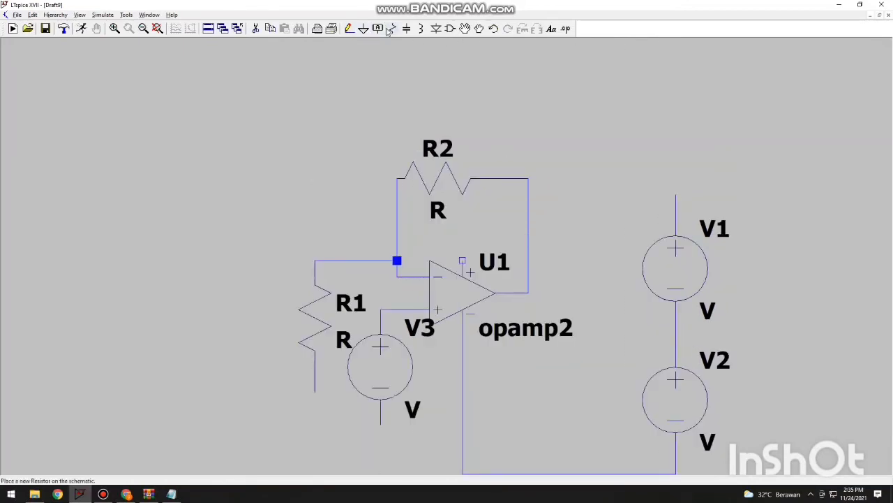
# Step: Delete the wire stub above V1's positive terminal
pyautogui.click(257, 28)
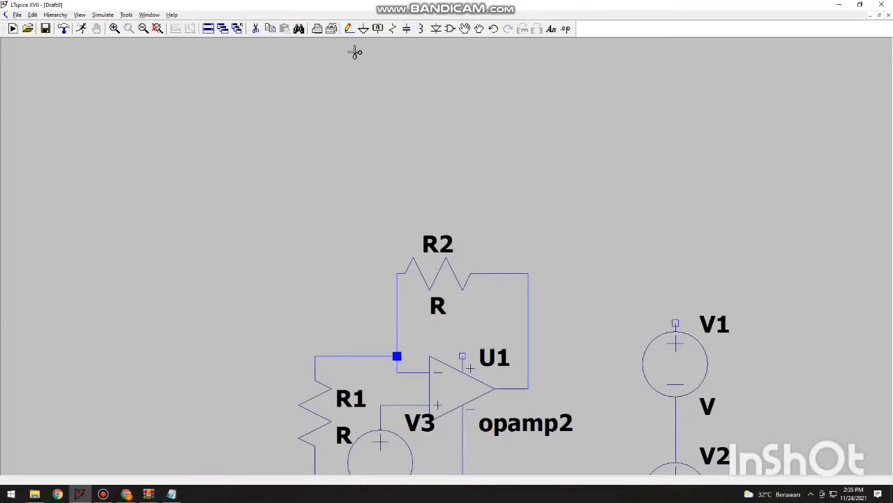
pyautogui.click(349, 29)
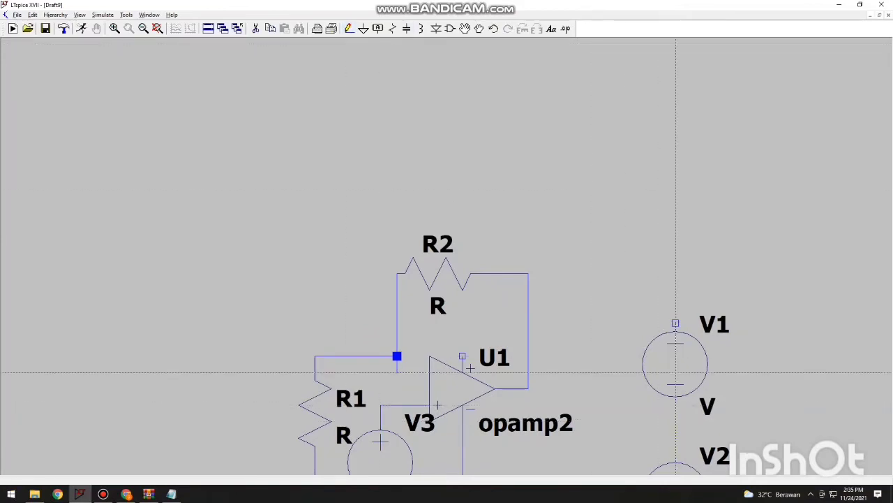
pyautogui.click(675, 323)
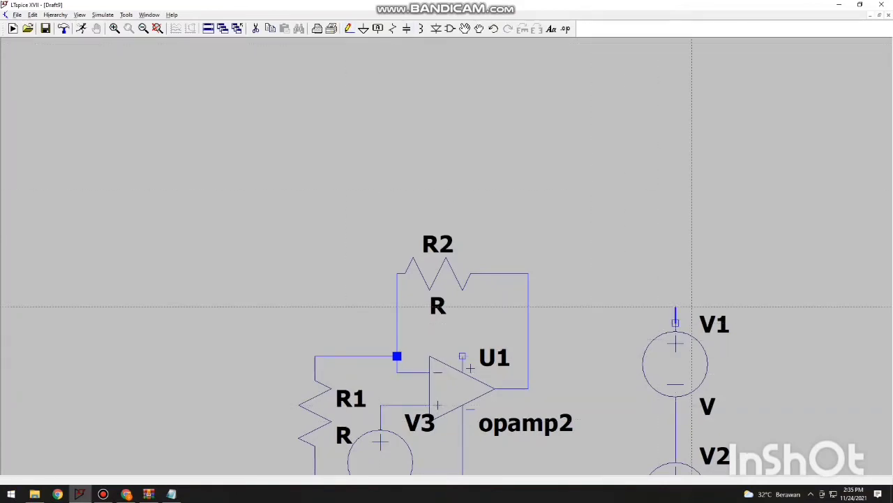
pyautogui.click(659, 289)
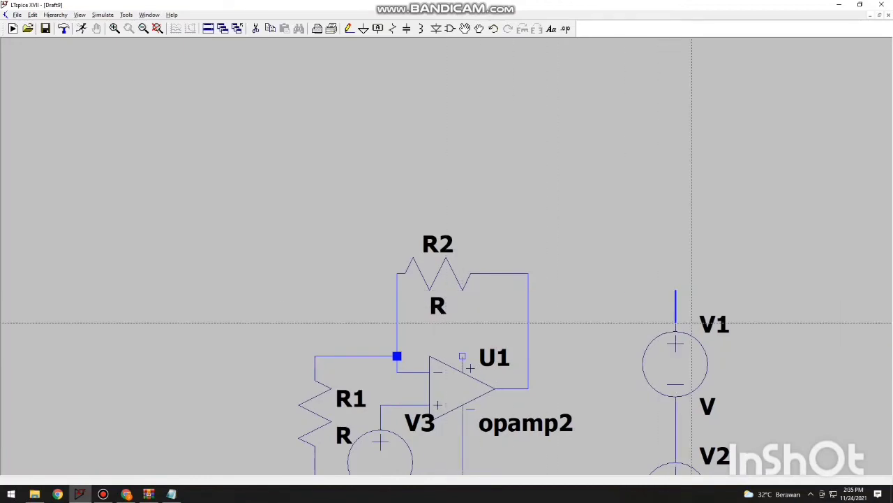
pyautogui.press('Escape')
pyautogui.press('Escape')
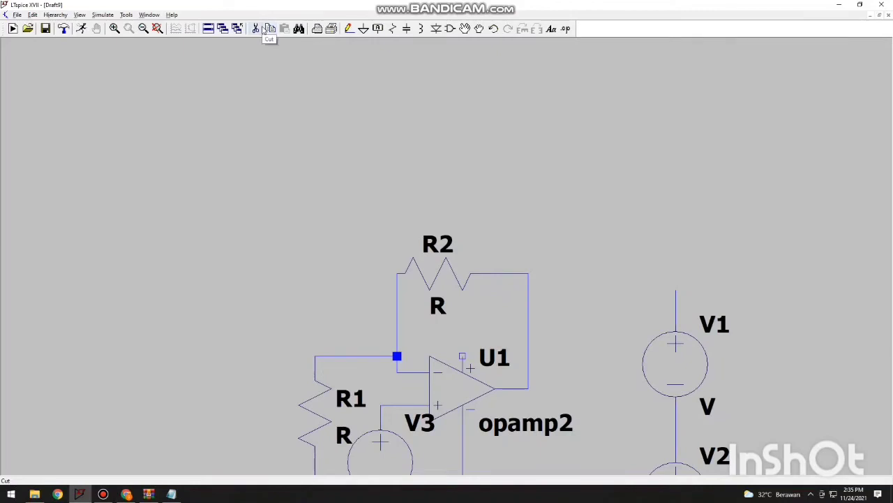
pyautogui.click(678, 300)
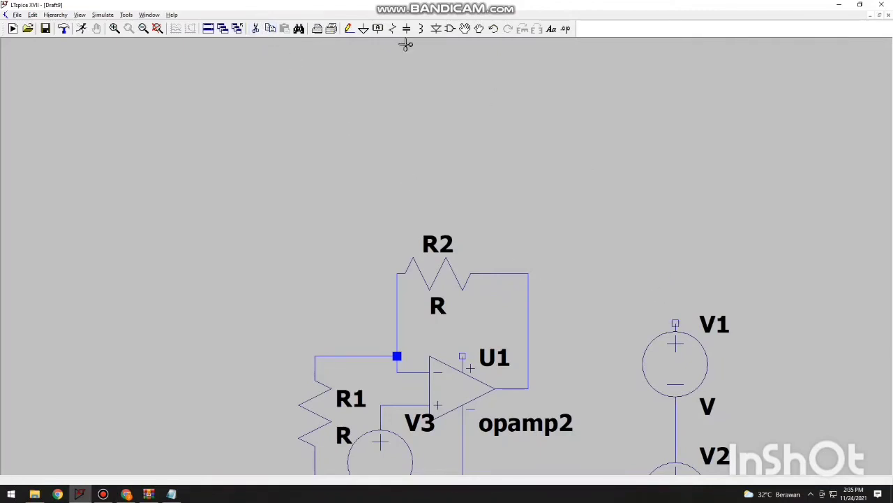
# Step: Wire the op-amp's positive supply pin up and across to V1's positive terminal
pyautogui.click(349, 29)
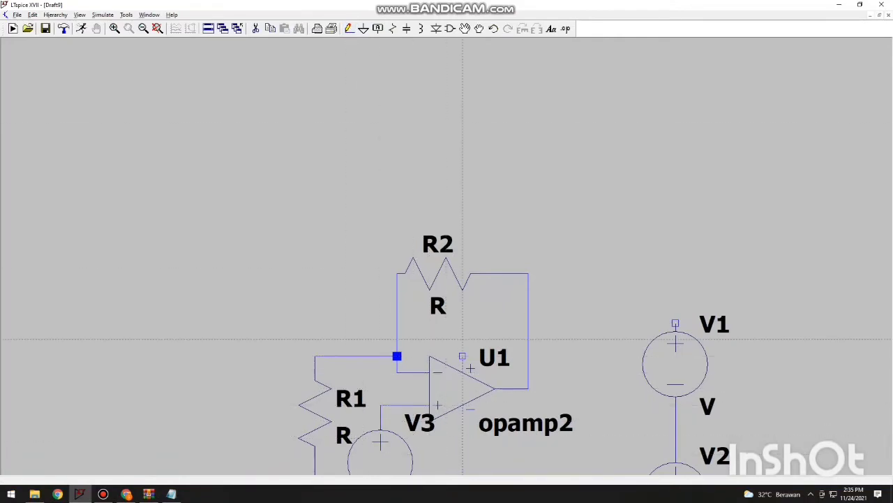
pyautogui.click(462, 355)
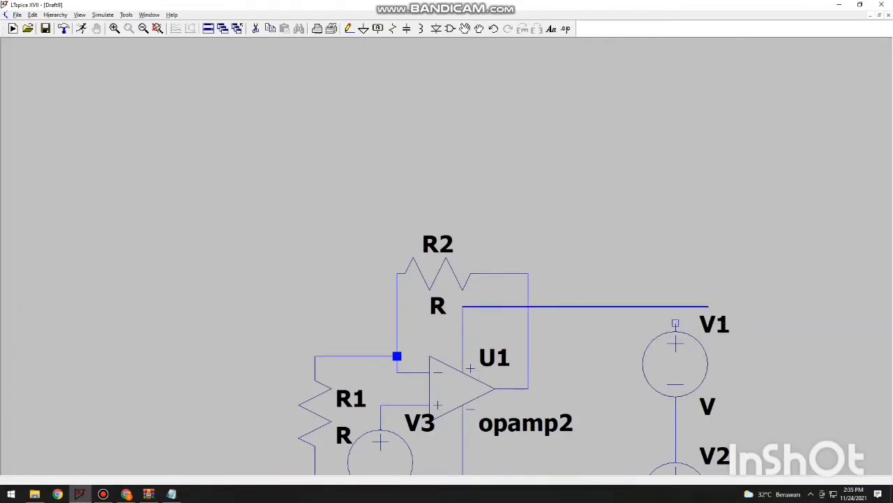
pyautogui.click(675, 322)
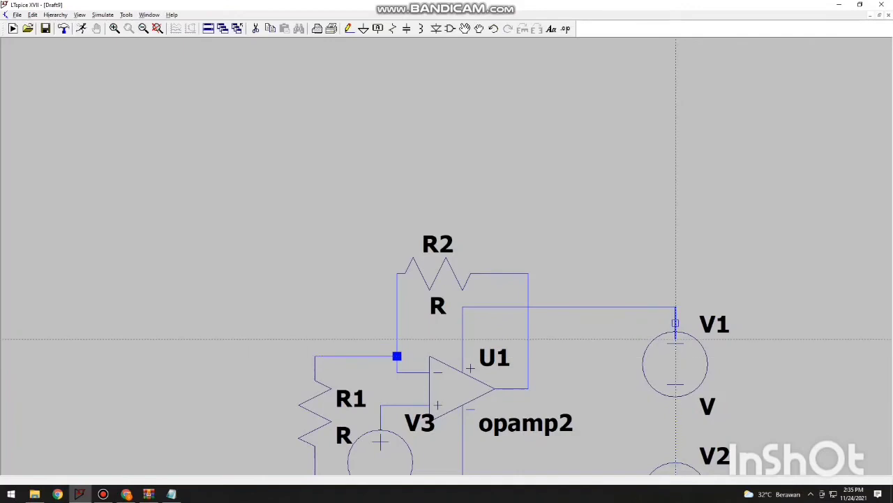
pyautogui.click(675, 455)
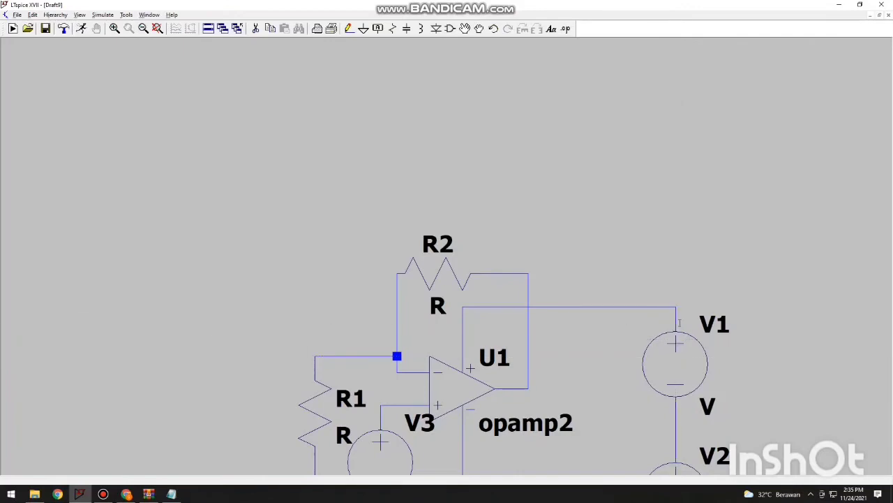
# Step: Branch a short wire off the node between V1 and V2, and place grounds on it and on the stubs below V3 and R1
pyautogui.click(676, 421)
pyautogui.click(363, 28)
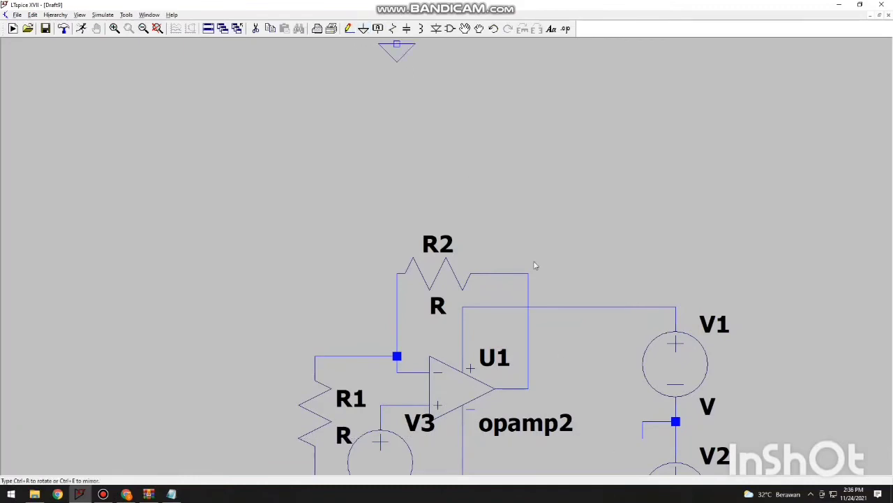
pyautogui.scroll(-1, 533, 260)
pyautogui.scroll(-1, 638, 336)
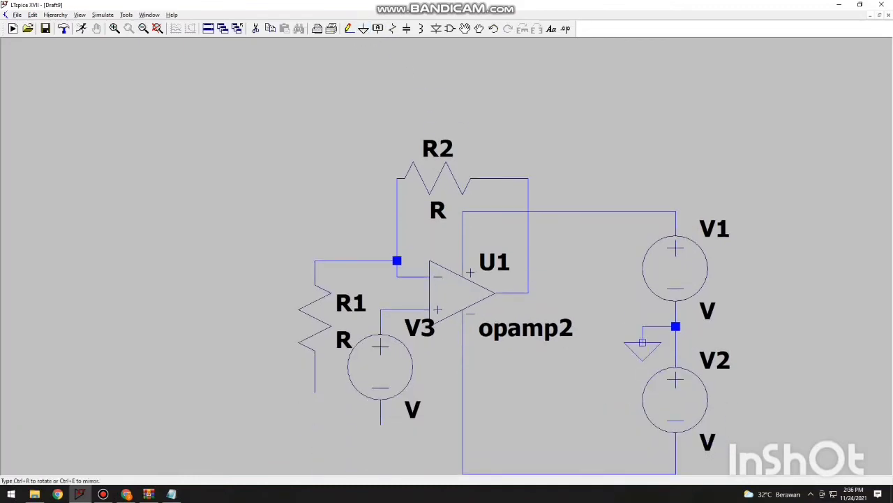
pyautogui.click(642, 342)
pyautogui.click(381, 424)
pyautogui.click(314, 392)
pyautogui.press('Escape')
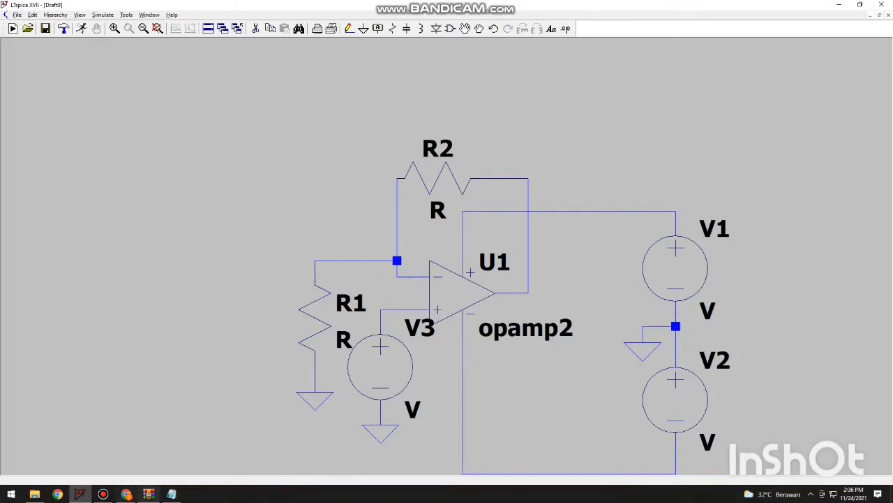
# Step: Save the schematic as Draft9 in the snom211 folder under Downloads
pyautogui.click(23, 15)
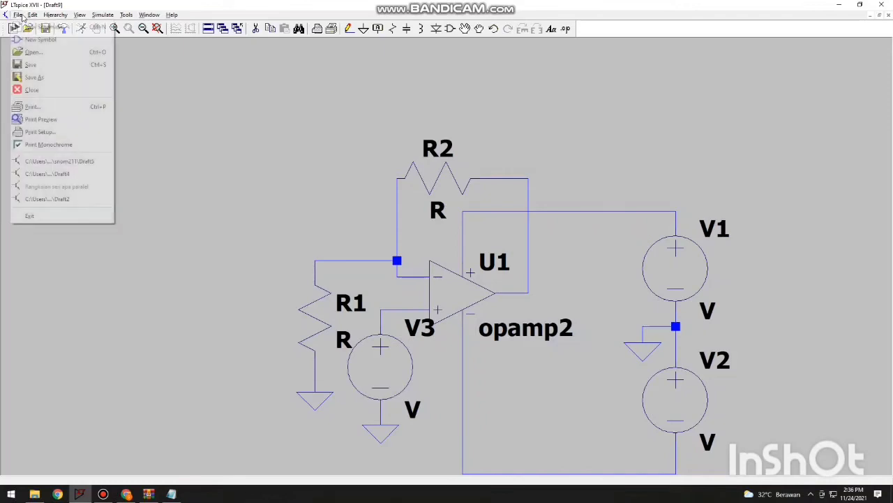
pyautogui.click(34, 77)
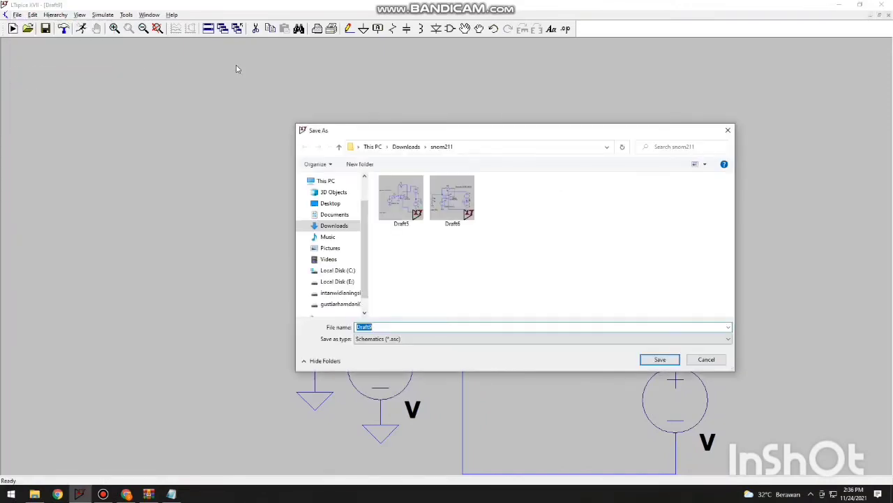
pyautogui.click(330, 227)
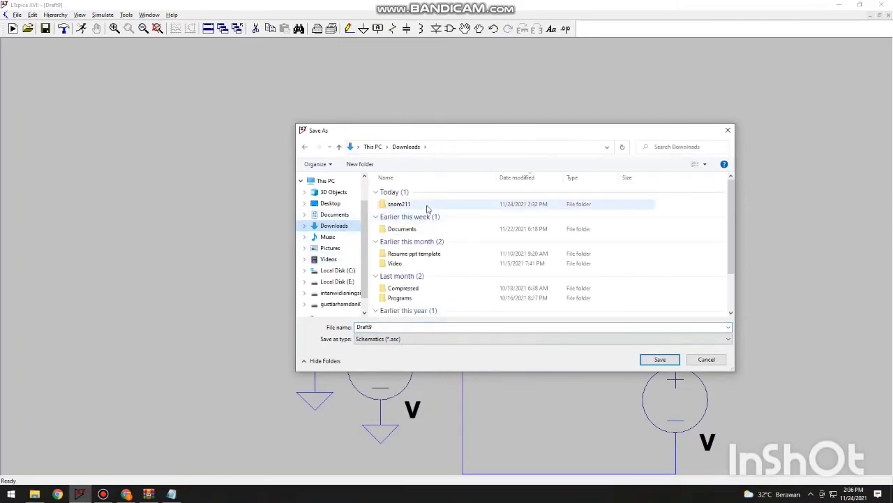
pyautogui.click(427, 207)
pyautogui.doubleClick(427, 206)
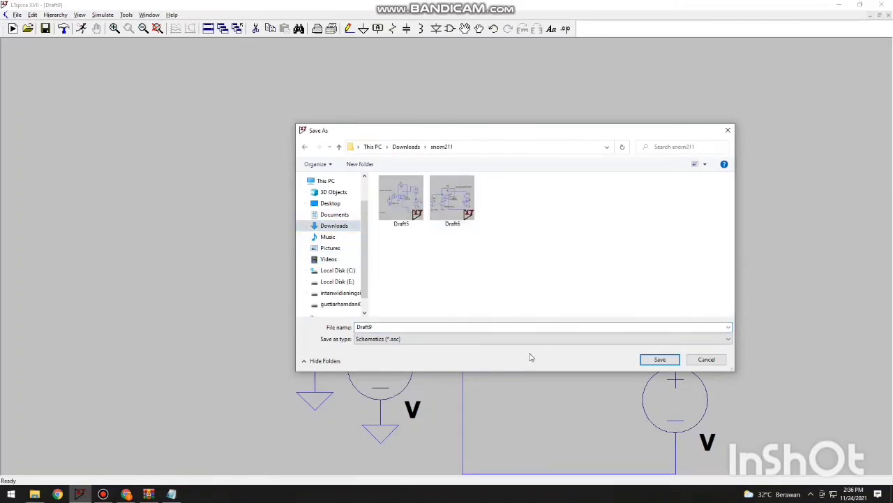
pyautogui.click(660, 359)
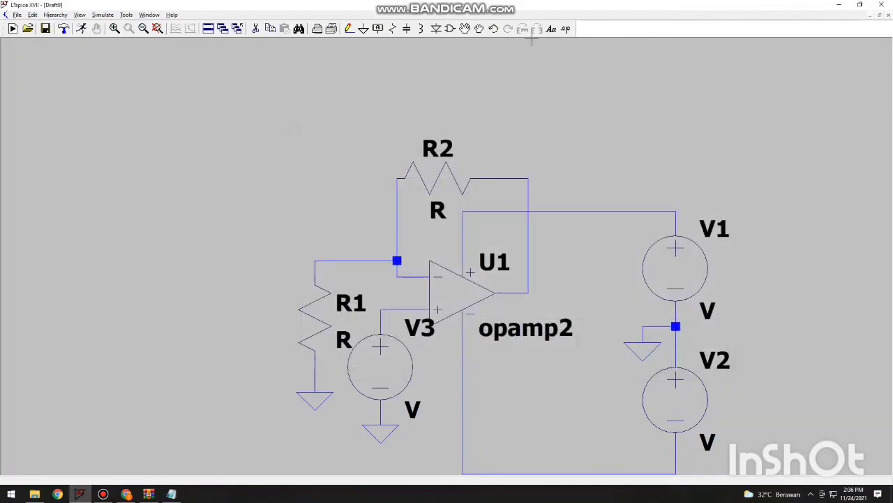
# Step: Add the SPICE directive ".include LM741.MOD" to the schematic above V1
pyautogui.click(566, 29)
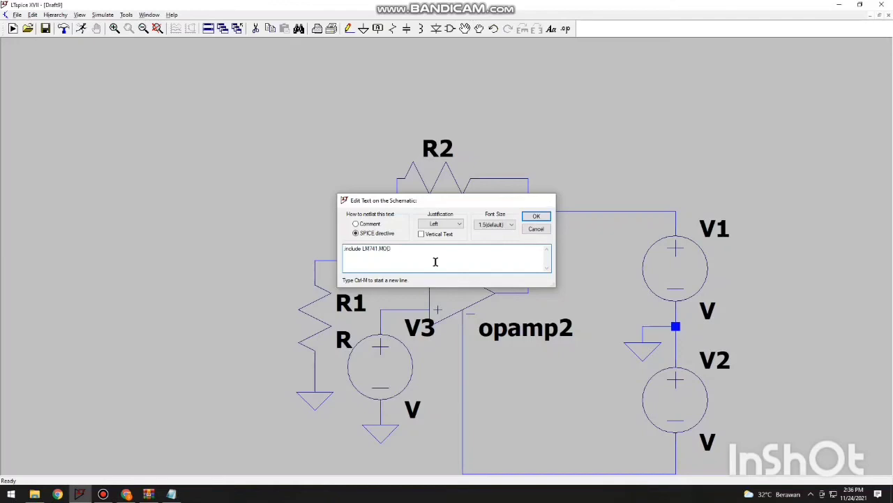
pyautogui.press('Return')
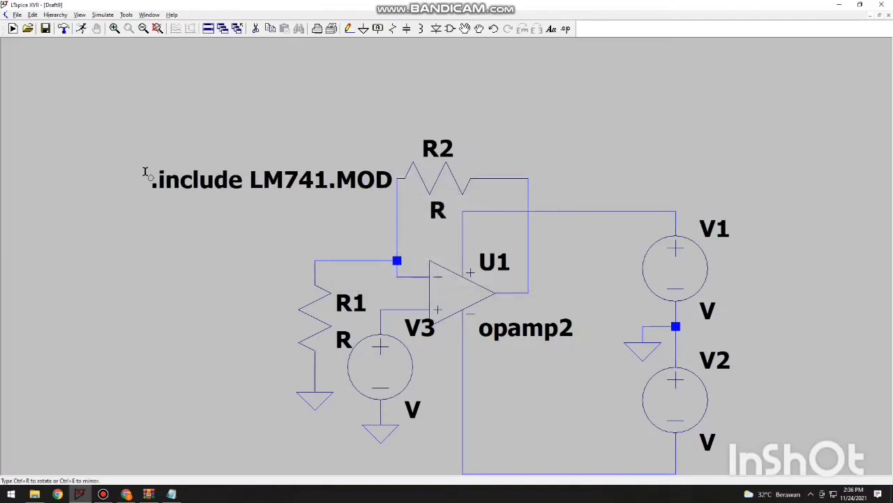
pyautogui.click(536, 203)
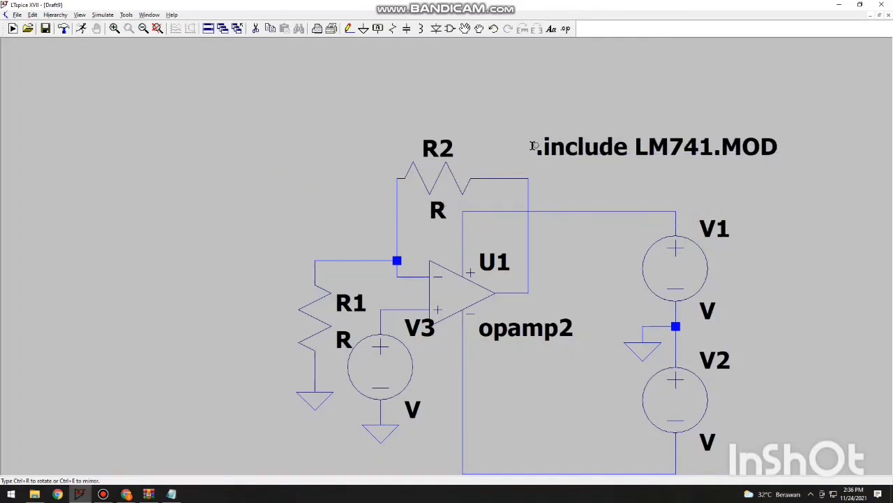
pyautogui.click(536, 146)
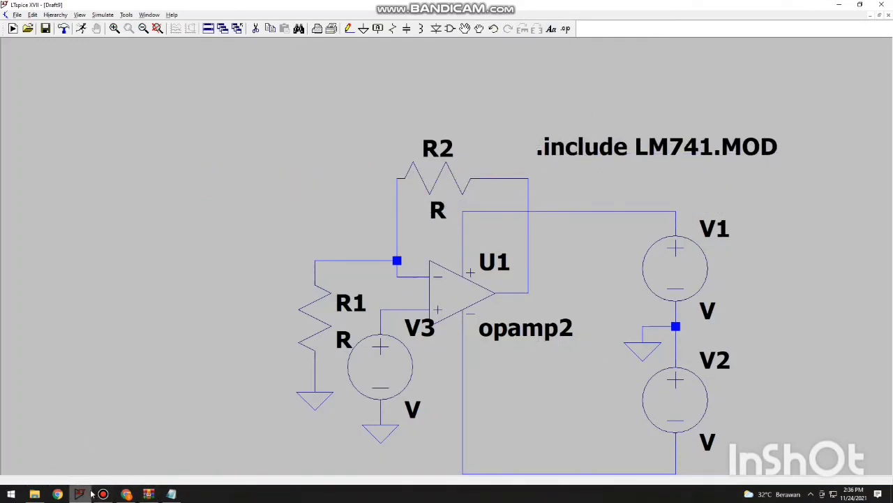
# Step: Switch to the LM741 model file in Notepad, copy the subcircuit name LM741/NS and return to the schematic
pyautogui.moveTo(171, 494)
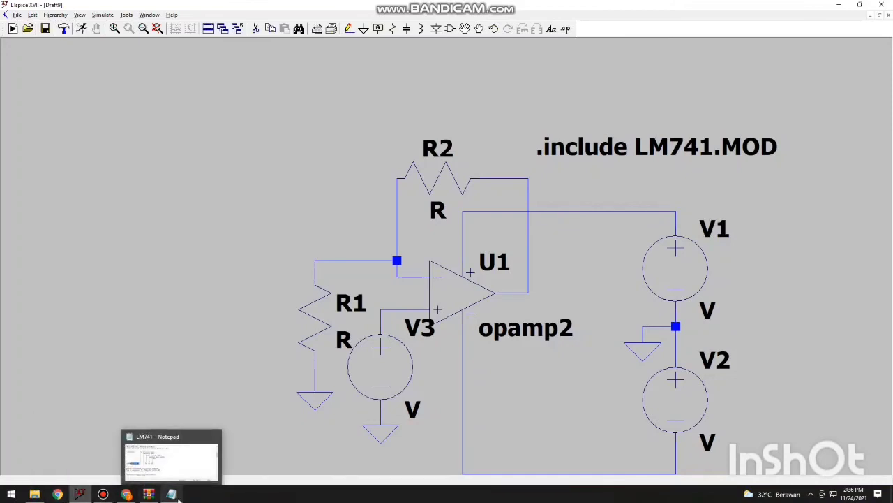
pyautogui.click(182, 450)
pyautogui.click(42, 154)
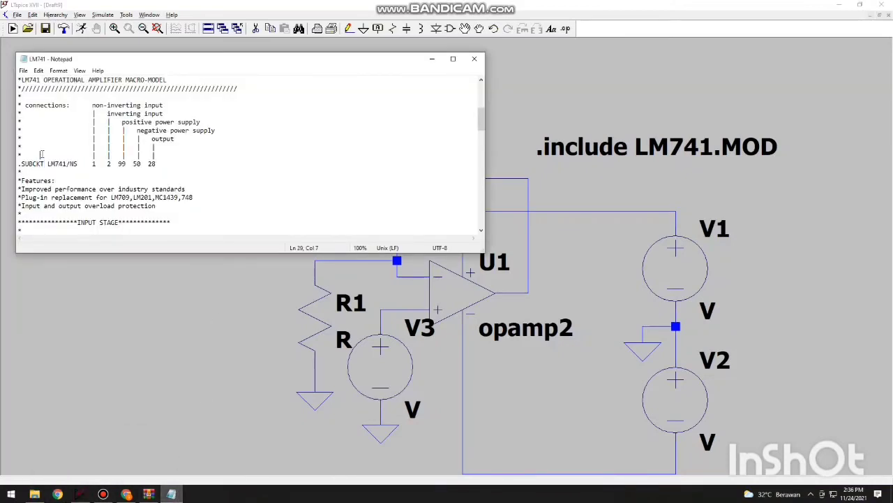
pyautogui.moveTo(46, 162)
pyautogui.mouseDown()
pyautogui.moveTo(77, 173)
pyautogui.moveTo(78, 164)
pyautogui.moveTo(48, 164)
pyautogui.mouseUp()
pyautogui.click(181, 405)
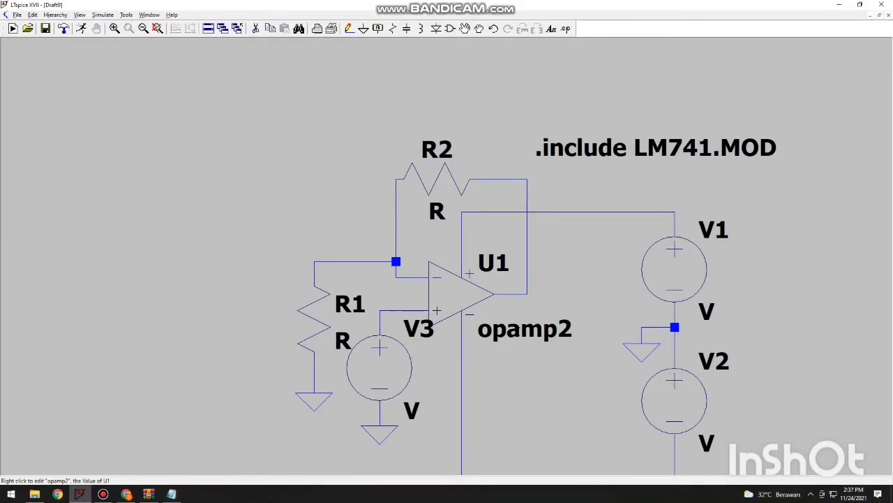
# Step: Set the value of op-amp U1 to LM741/NS
pyautogui.rightClick(524, 328)
pyautogui.press('BackSpace')
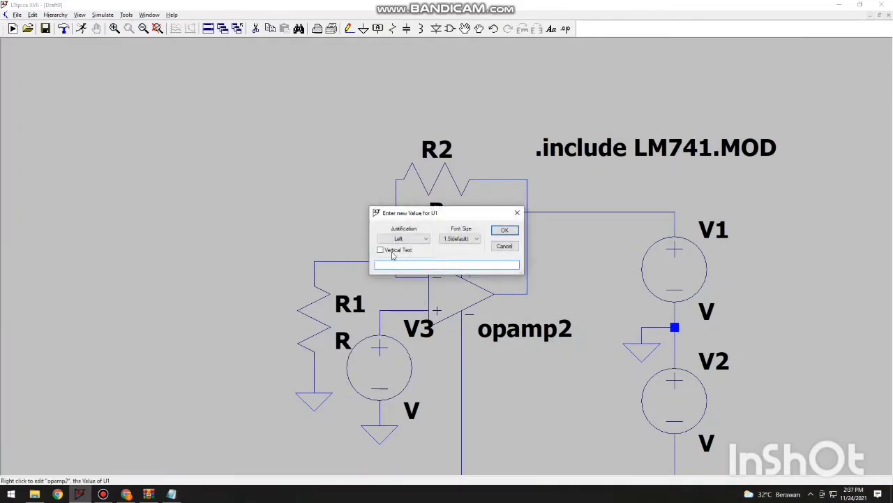
pyautogui.write('LM741/NS')
pyautogui.press('Return')
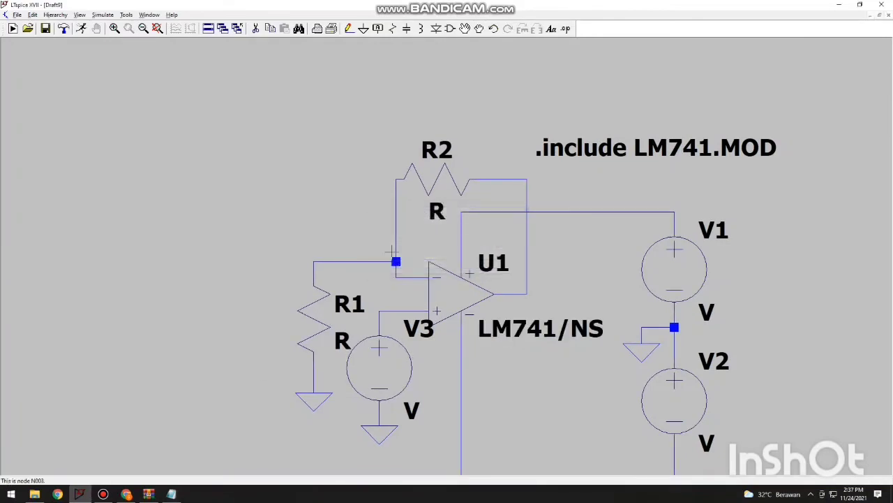
# Step: Set the values of supply sources V1 and V2 to 15 each
pyautogui.rightClick(708, 312)
pyautogui.press('BackSpace')
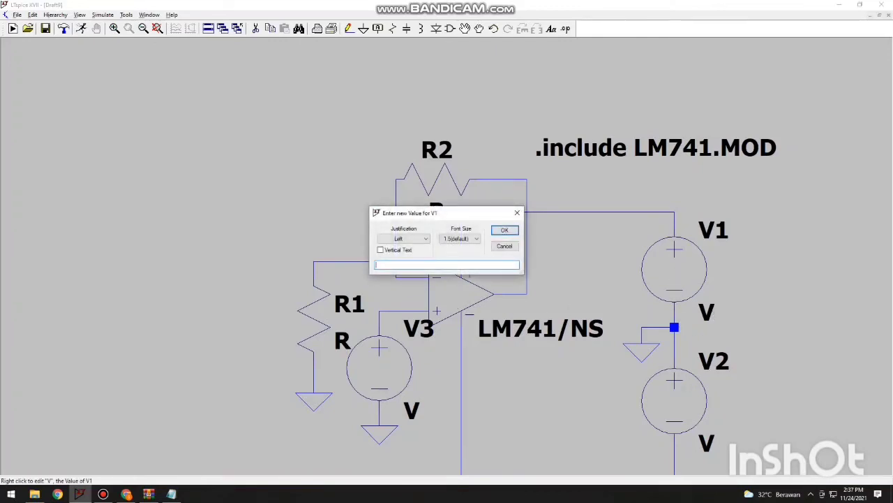
pyautogui.write('15')
pyautogui.press('Return')
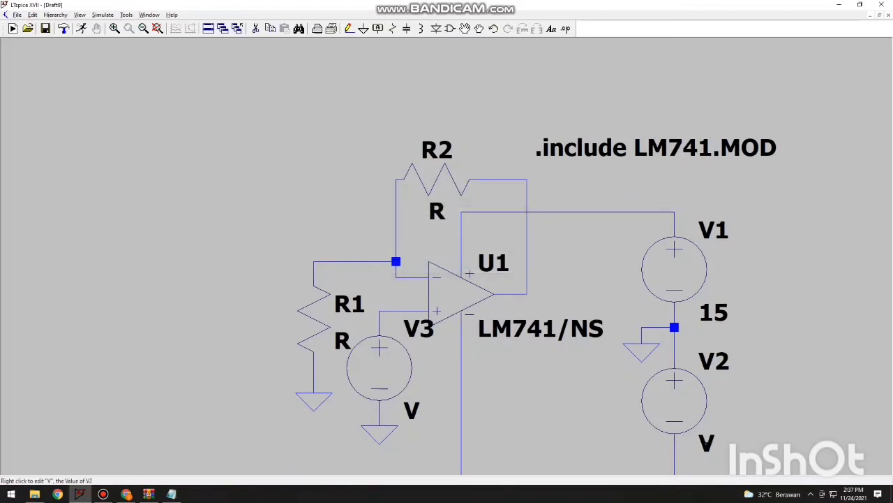
pyautogui.rightClick(706, 444)
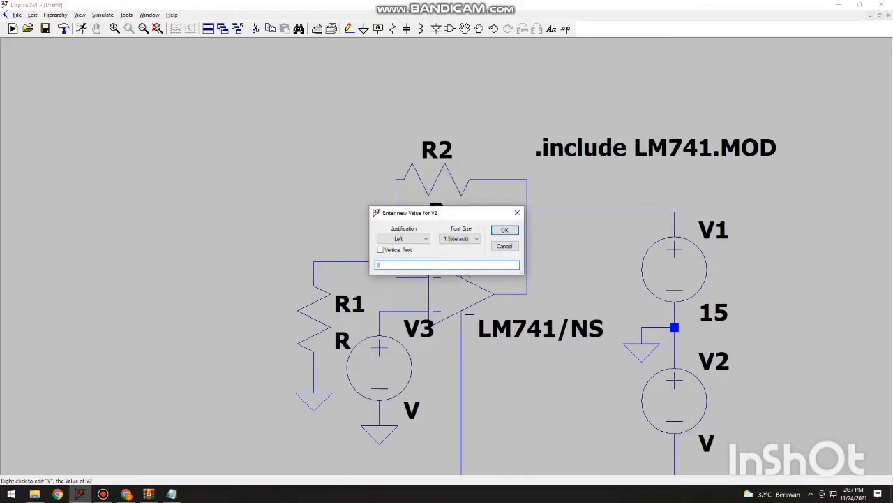
pyautogui.press('Return')
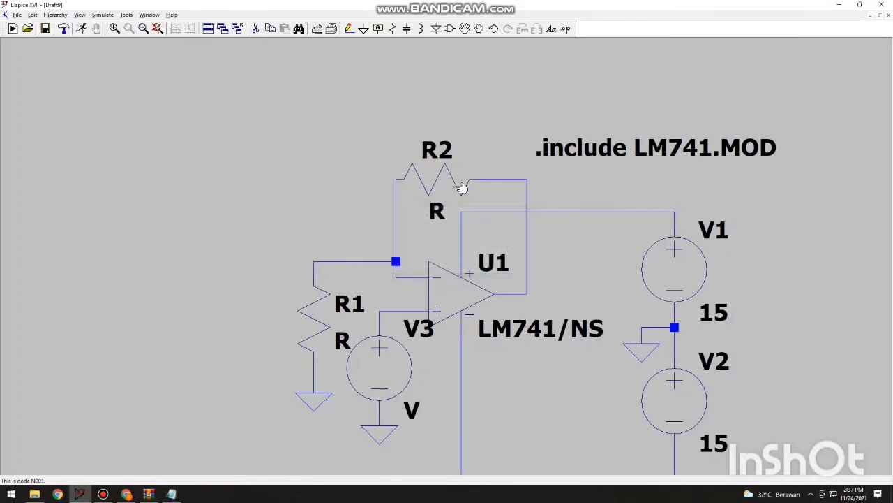
# Step: Set the feedback resistor R2 to 9K and R1 to 1K
pyautogui.rightClick(437, 213)
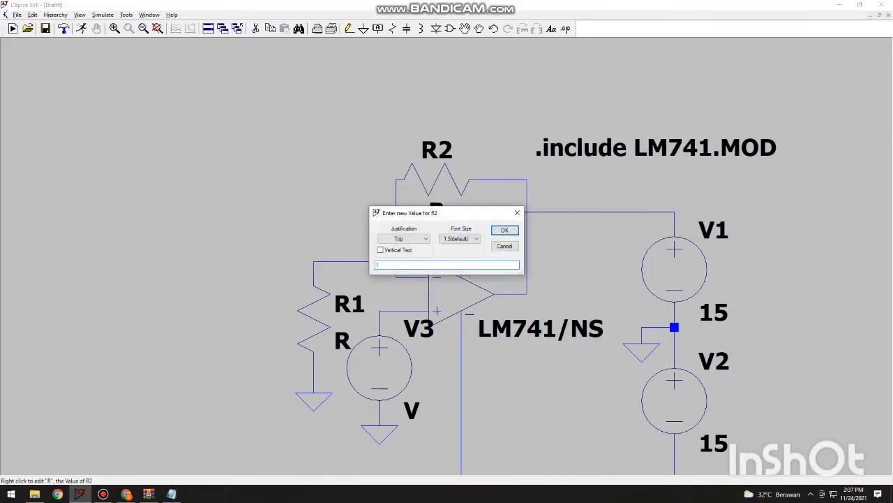
pyautogui.press('Return')
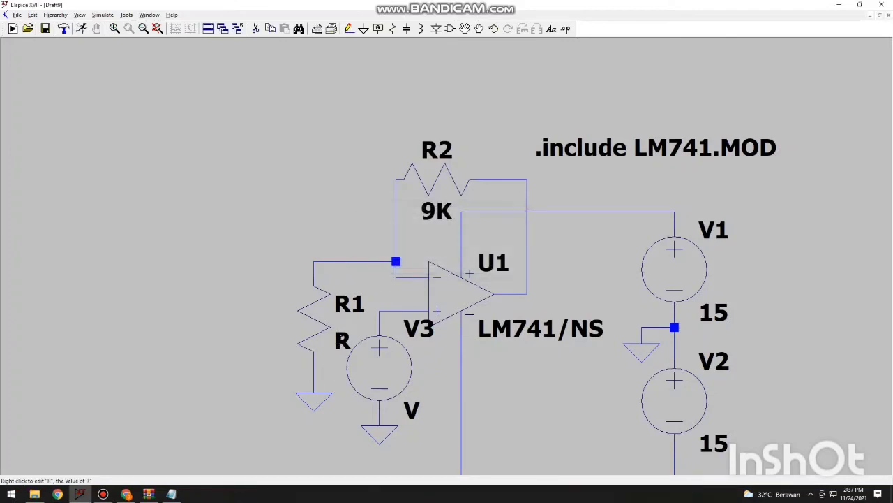
pyautogui.rightClick(342, 341)
pyautogui.press('BackSpace')
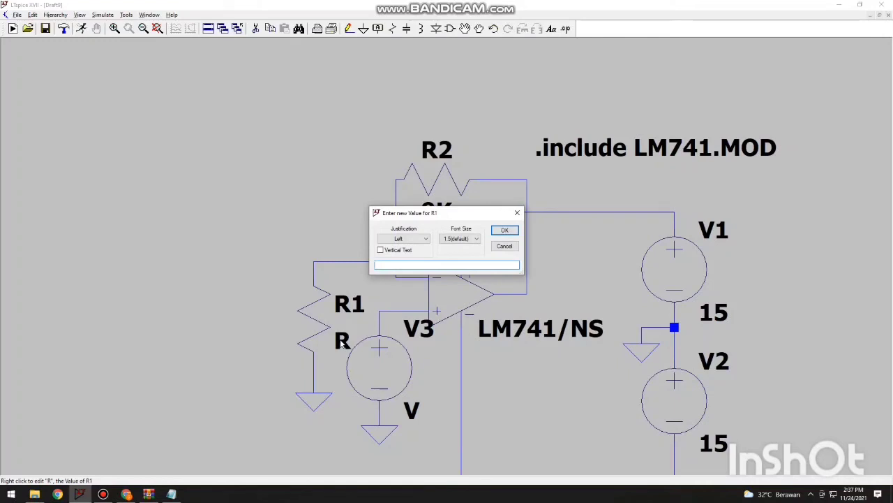
pyautogui.press('Return')
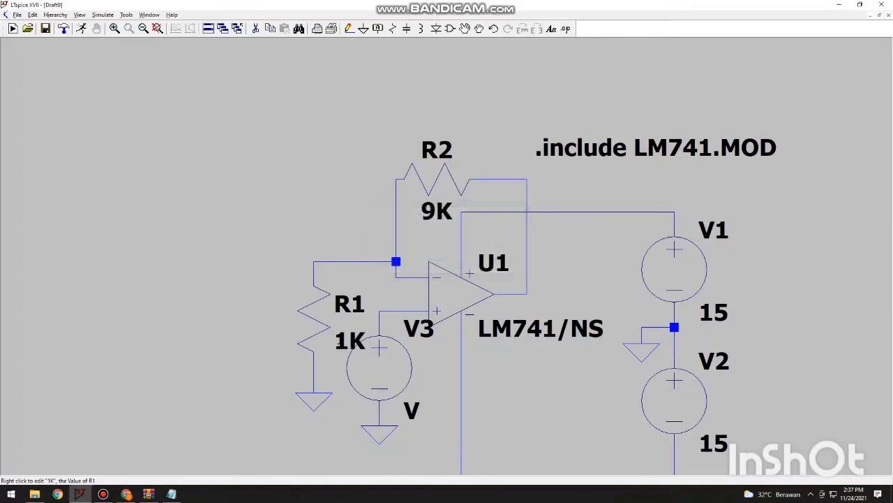
# Step: Define source V3 as a SINE function with DC offset 0, amplitude 1 and frequency 1K
pyautogui.rightClick(381, 374)
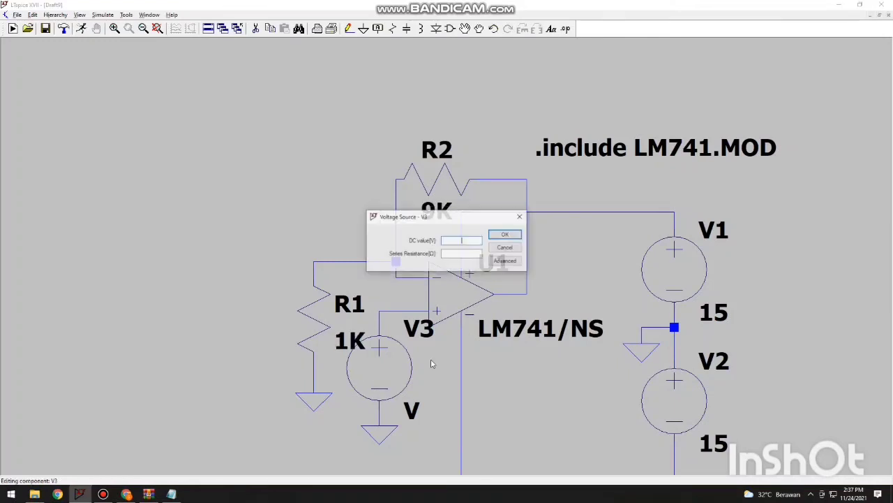
pyautogui.click(505, 261)
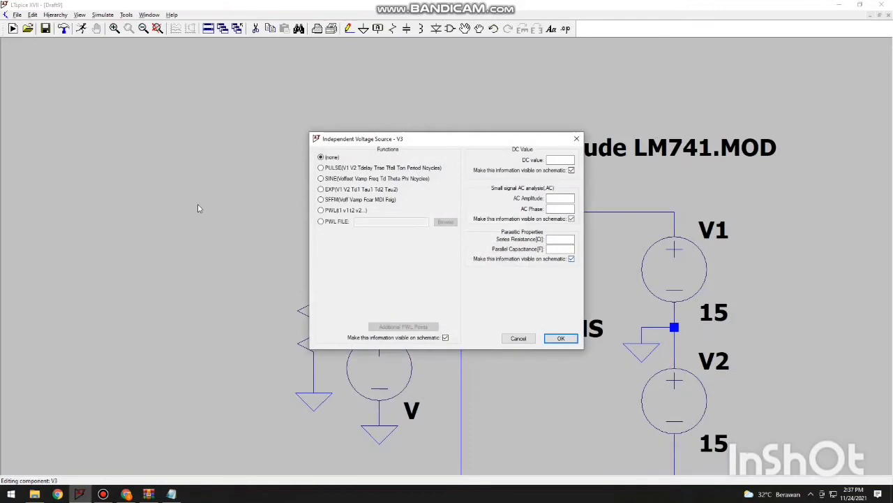
pyautogui.click(342, 179)
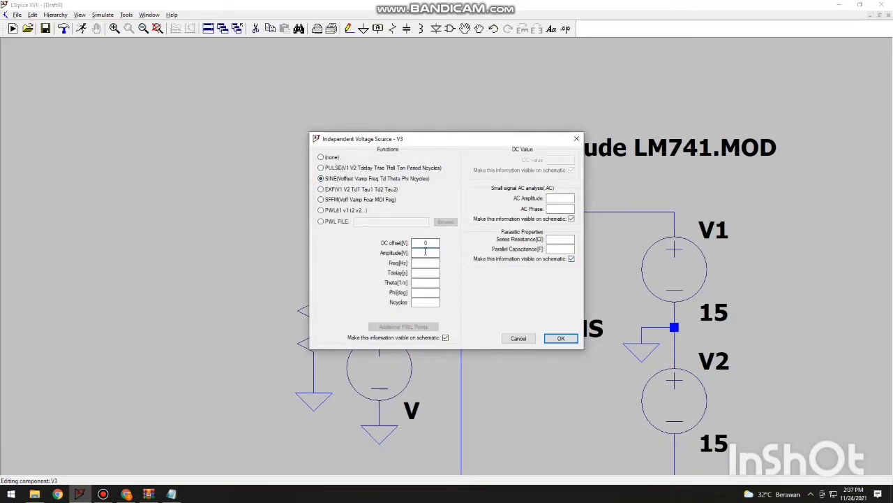
pyautogui.write('0')
pyautogui.press('Tab')
pyautogui.press('Tab')
pyautogui.press('Tab')
pyautogui.press('Tab')
pyautogui.click(429, 263)
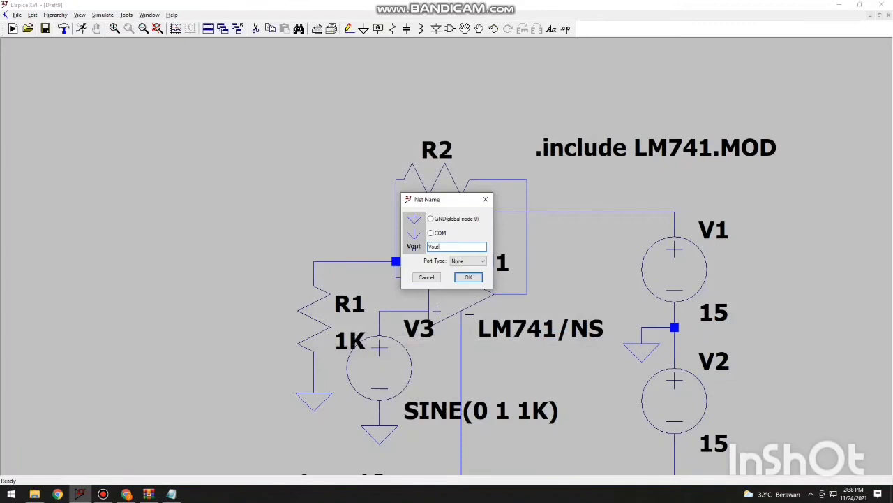
# Step: Place the net label Vout on the op-amp's output wire
pyautogui.click(468, 277)
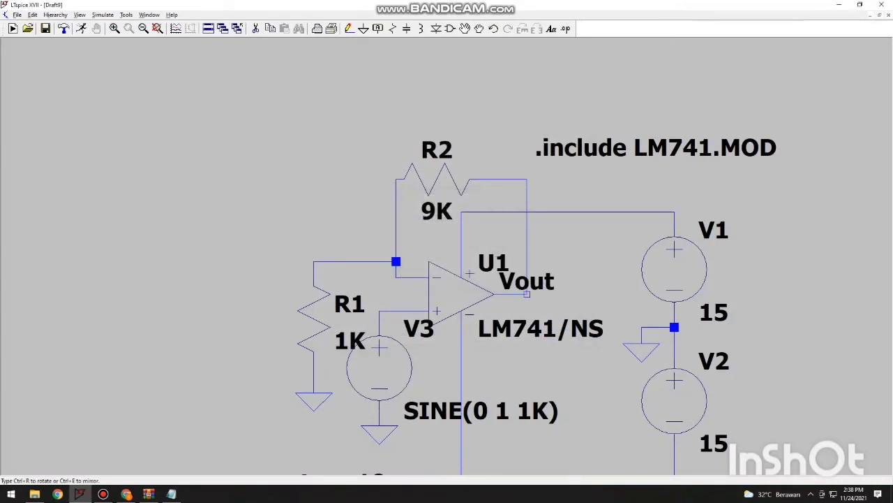
pyautogui.click(527, 294)
pyautogui.press('Escape')
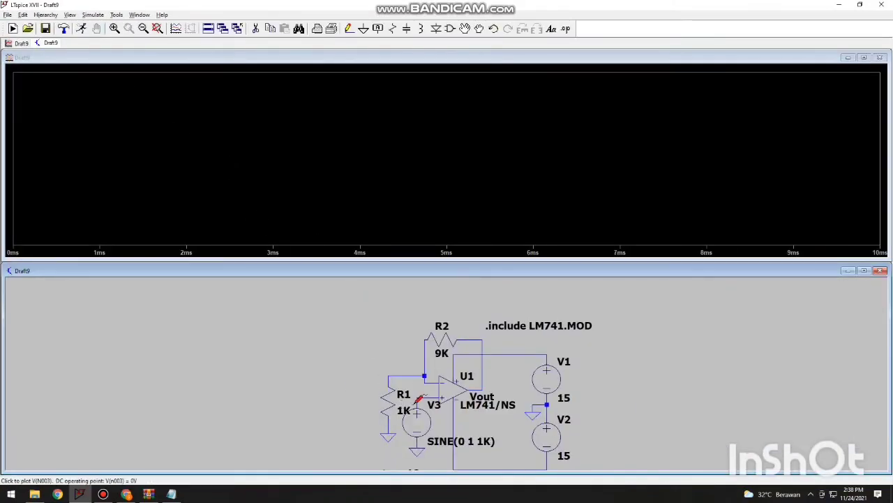
# Step: Plot the voltages at the V3 input node and at Vout, and fit the waveform view to the traces
pyautogui.click(422, 402)
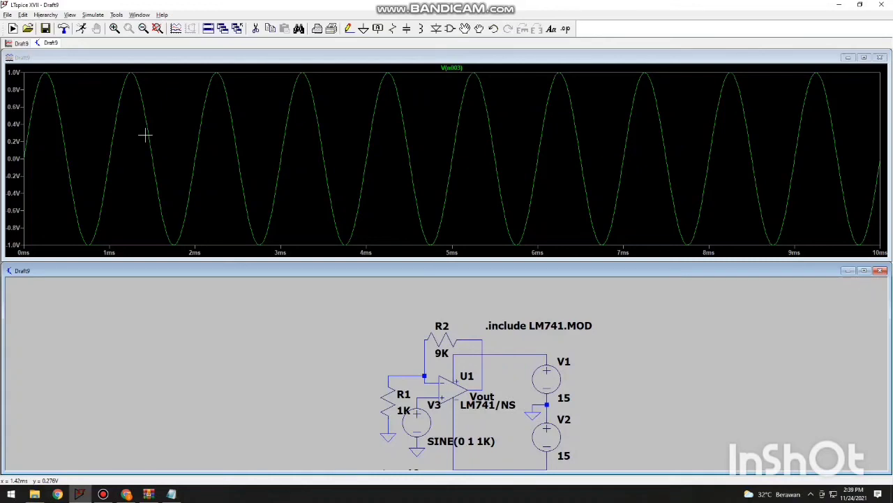
pyautogui.click(476, 386)
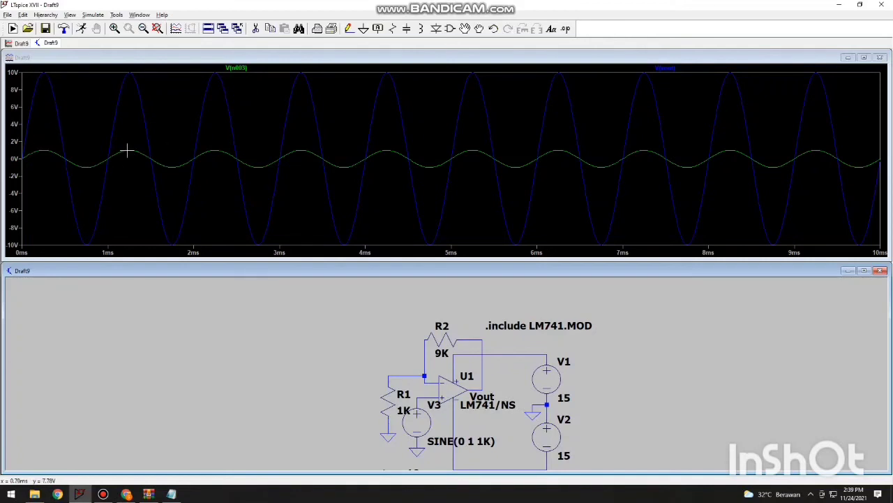
pyautogui.rightClick(230, 136)
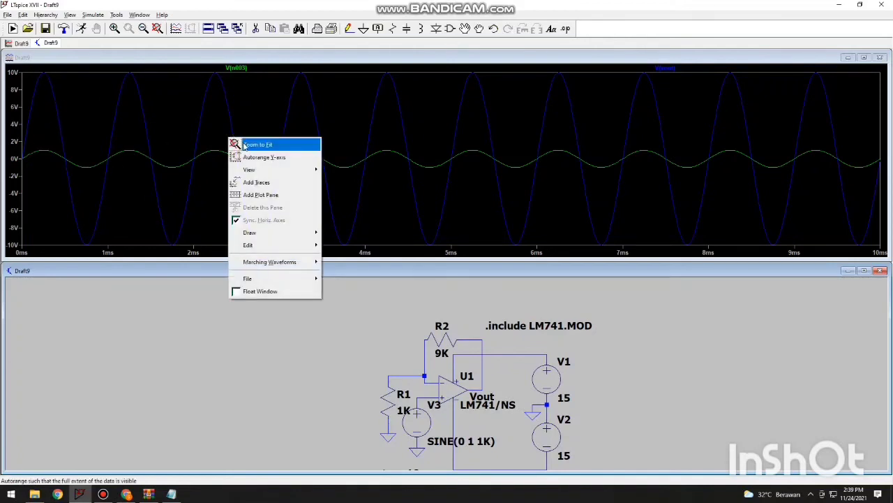
pyautogui.click(243, 145)
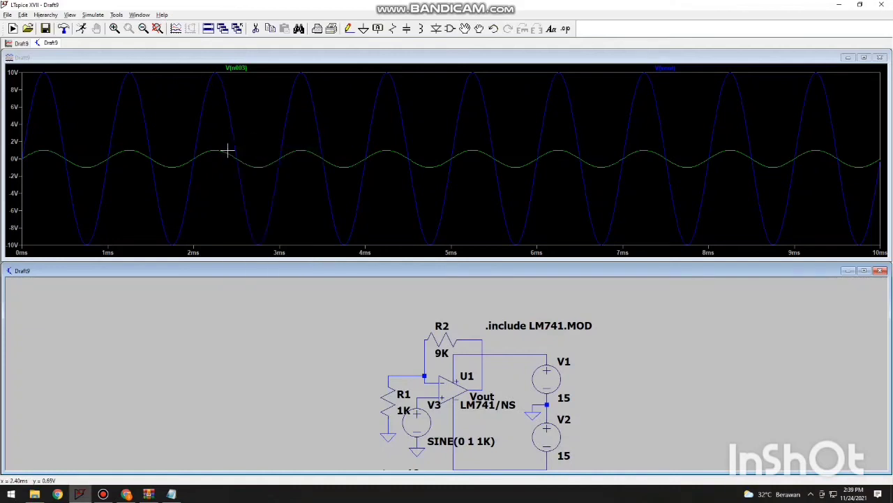
pyautogui.click(236, 84)
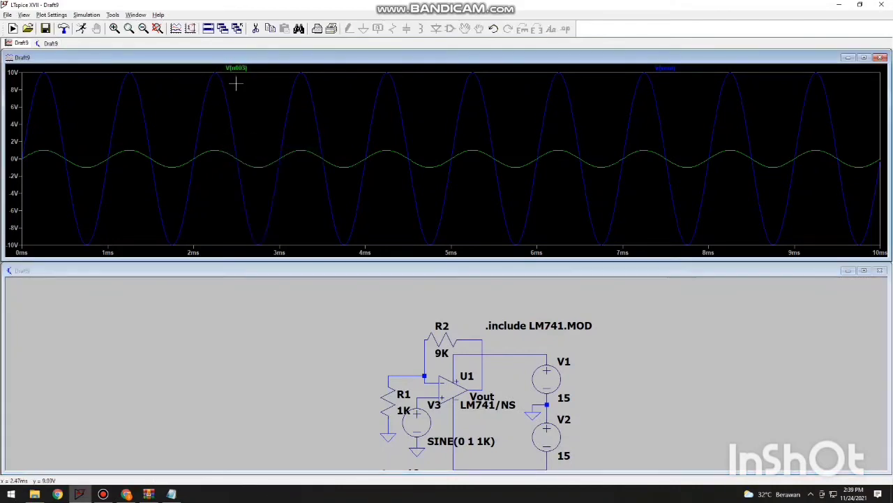
# Step: Move the V(n003) input trace into its own added plot pane by deleting it and probing the input wire again
pyautogui.rightClick(236, 68)
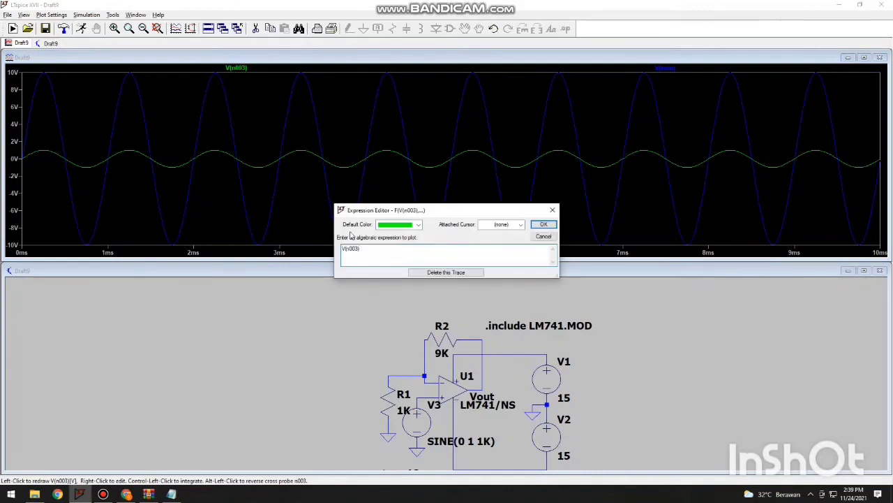
pyautogui.click(441, 272)
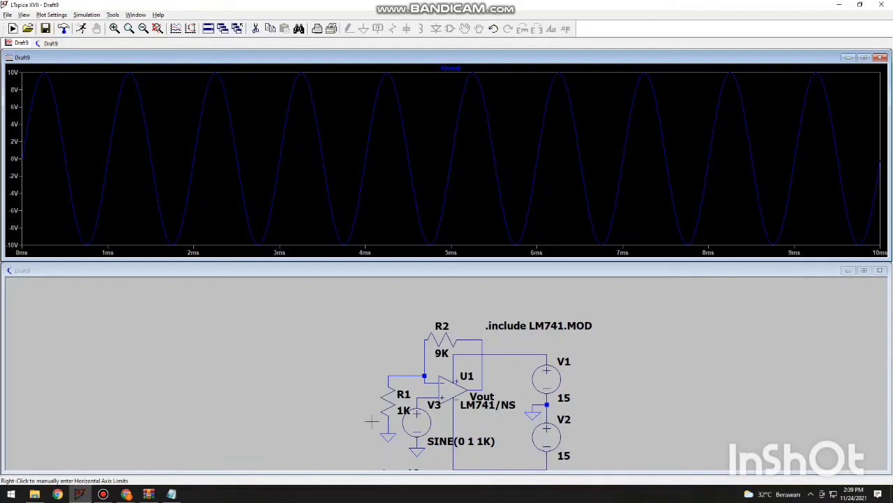
pyautogui.rightClick(269, 174)
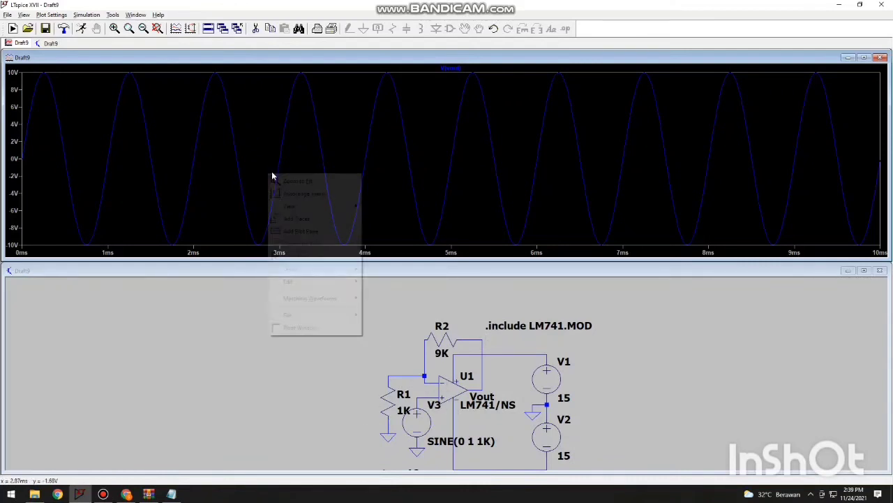
pyautogui.click(294, 236)
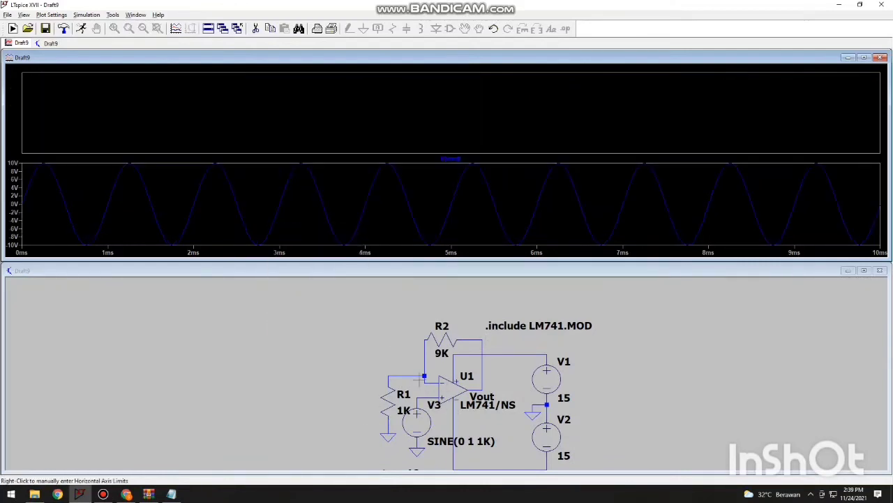
pyautogui.click(427, 398)
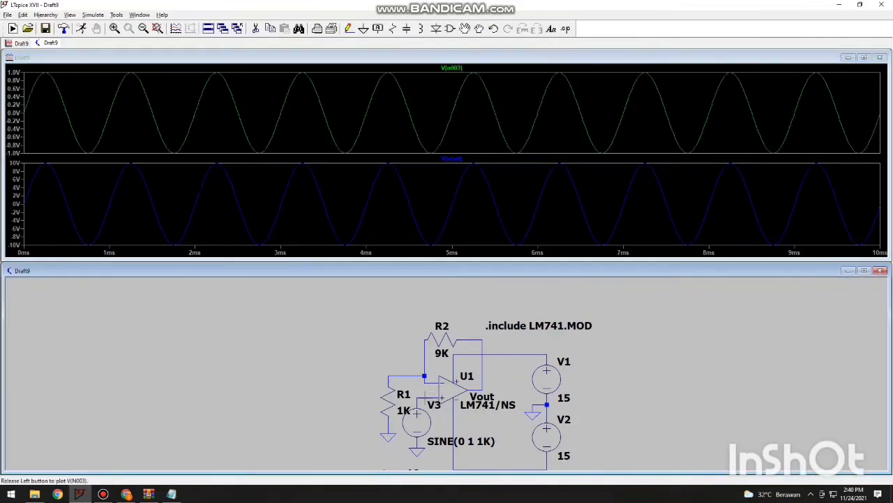